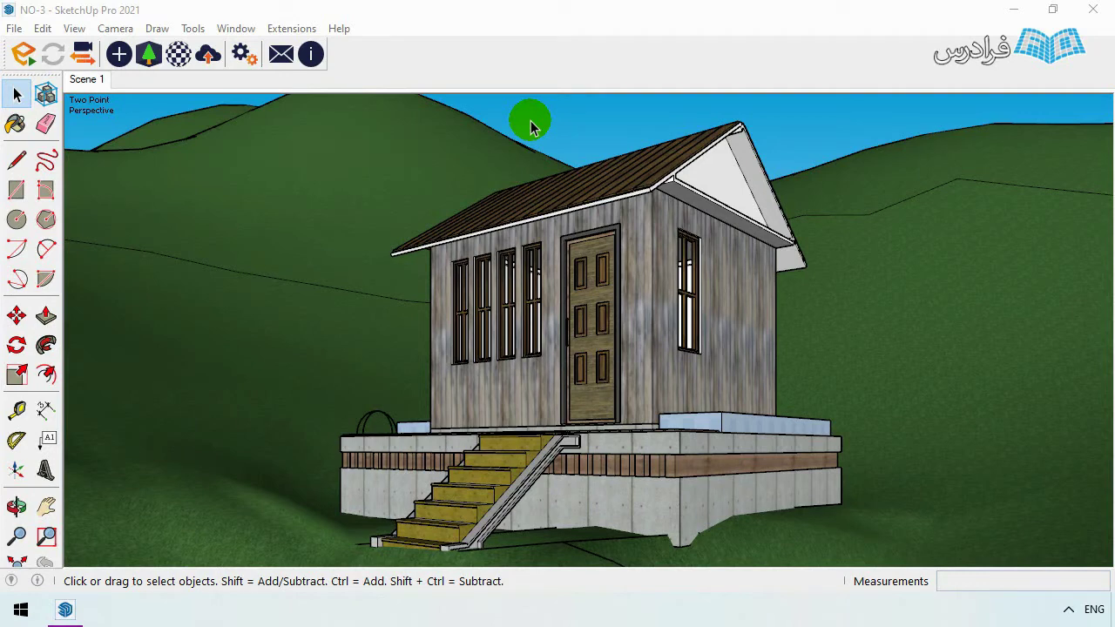
Step: Orbit and zoom to look down on the cabin roof, front and deck
{"action": "scroll", "coordinate": [518, 191], "scroll_direction": "down", "scroll_amount": 2}
{"action": "scroll", "coordinate": [514, 211], "scroll_direction": "up", "scroll_amount": 5}
{"action": "middle_click_drag", "start_coordinate": [514, 212], "coordinate": [686, 428]}
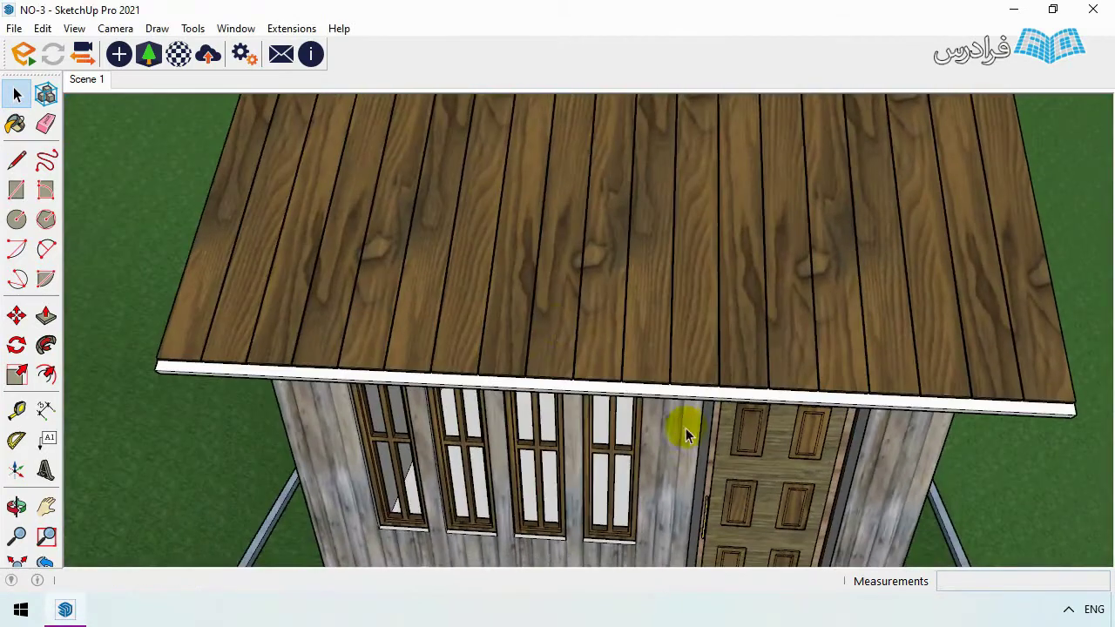
{"action": "scroll", "coordinate": [541, 318], "scroll_direction": "down", "scroll_amount": 3}
{"action": "mouse_move", "coordinate": [542, 318]}
{"action": "middle_mouse_down"}
{"action": "mouse_move", "coordinate": [811, 273]}
{"action": "mouse_move", "coordinate": [622, 296]}
{"action": "mouse_move", "coordinate": [567, 235]}
{"action": "mouse_move", "coordinate": [741, 258]}
{"action": "mouse_move", "coordinate": [900, 242]}
{"action": "mouse_move", "coordinate": [530, 291]}
{"action": "middle_mouse_up"}
{"action": "scroll", "coordinate": [568, 235], "scroll_direction": "down", "scroll_amount": 3}
Step: Orbit to low front-left and ground-level views of the cabin, then return to Scene 1
{"action": "key", "text": "space"}
{"action": "scroll", "coordinate": [567, 378], "scroll_direction": "up", "scroll_amount": 3}
{"action": "scroll", "coordinate": [564, 376], "scroll_direction": "up", "scroll_amount": 2}
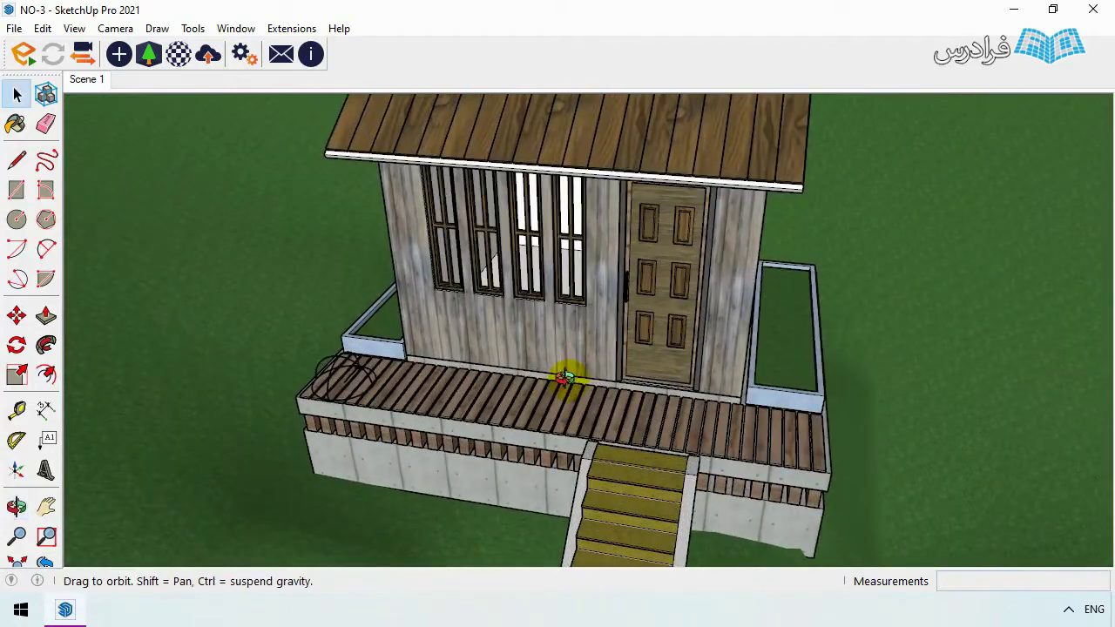
{"action": "middle_click_drag", "start_coordinate": [565, 376], "coordinate": [398, 311]}
{"action": "scroll", "coordinate": [589, 355], "scroll_direction": "down", "scroll_amount": 2}
{"action": "mouse_move", "coordinate": [590, 355]}
{"action": "middle_mouse_down"}
{"action": "mouse_move", "coordinate": [608, 272]}
{"action": "mouse_move", "coordinate": [610, 304]}
{"action": "middle_mouse_up"}
{"action": "scroll", "coordinate": [609, 299], "scroll_direction": "up", "scroll_amount": 3}
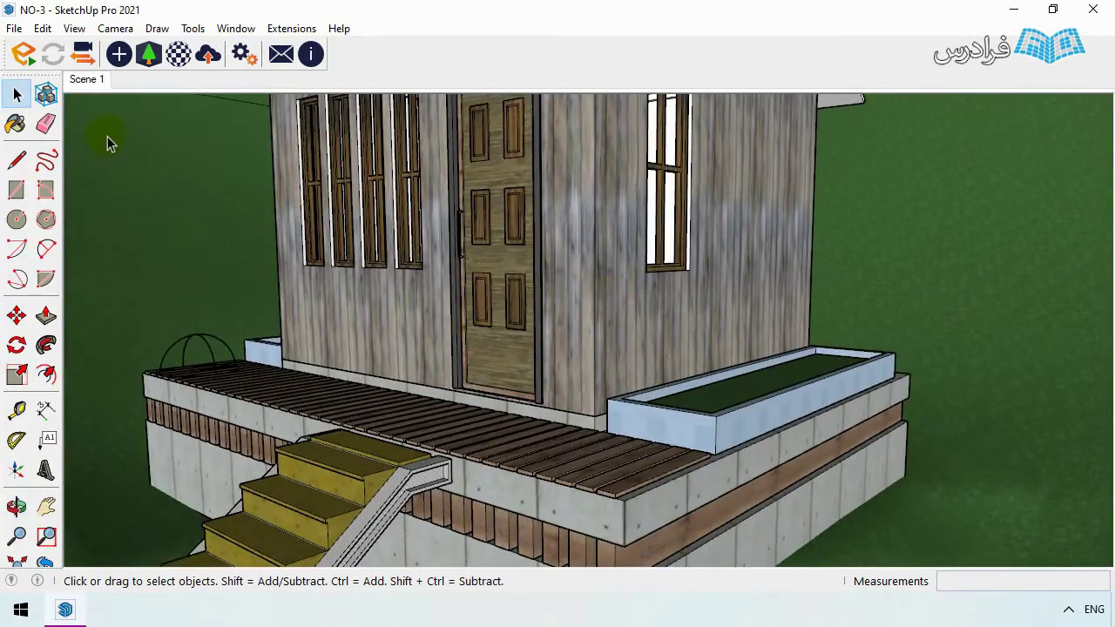
{"action": "left_click", "coordinate": [86, 80]}
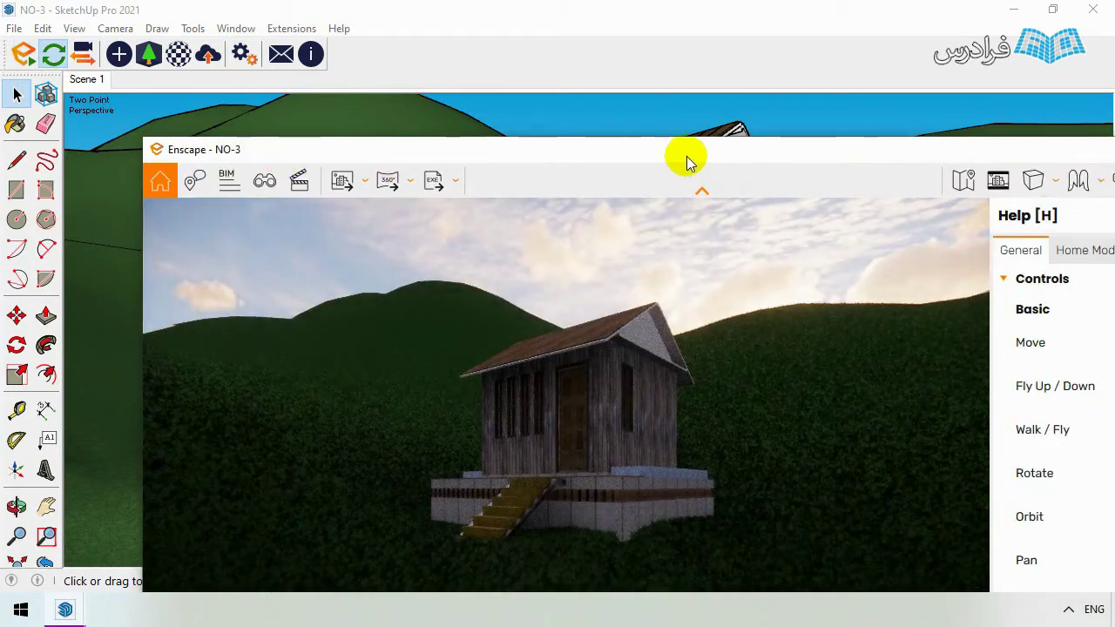
Step: Move and maximize the Enscape render window, then close the controls help panel
{"action": "mouse_move", "coordinate": [686, 161]}
{"action": "left_mouse_down"}
{"action": "mouse_move", "coordinate": [586, 125]}
{"action": "mouse_move", "coordinate": [559, 90]}
{"action": "left_mouse_up"}
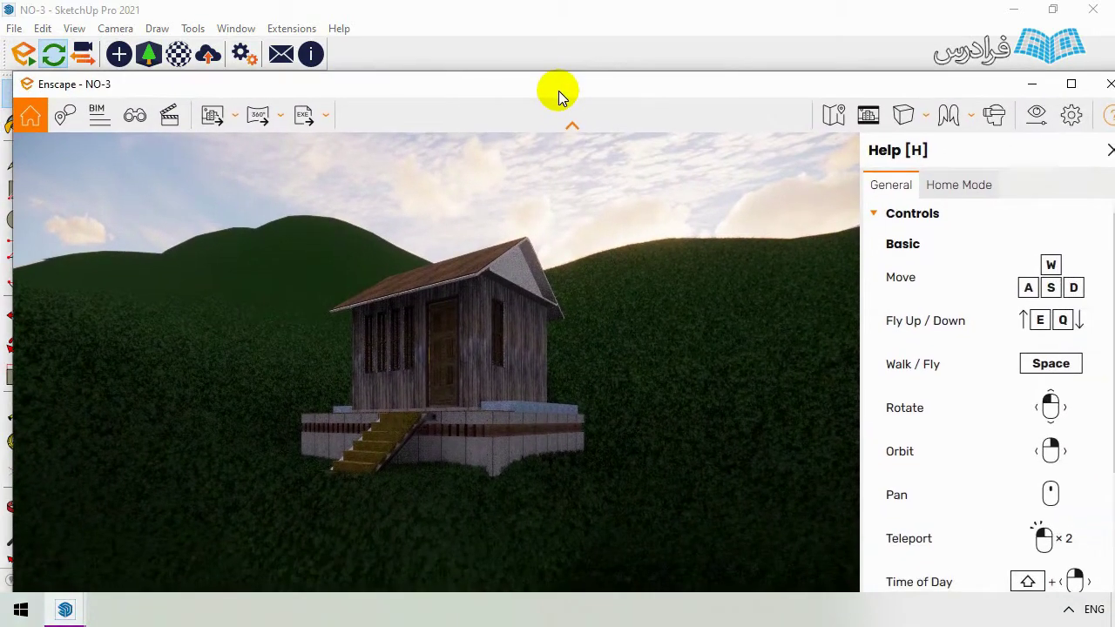
{"action": "left_click", "coordinate": [1074, 84]}
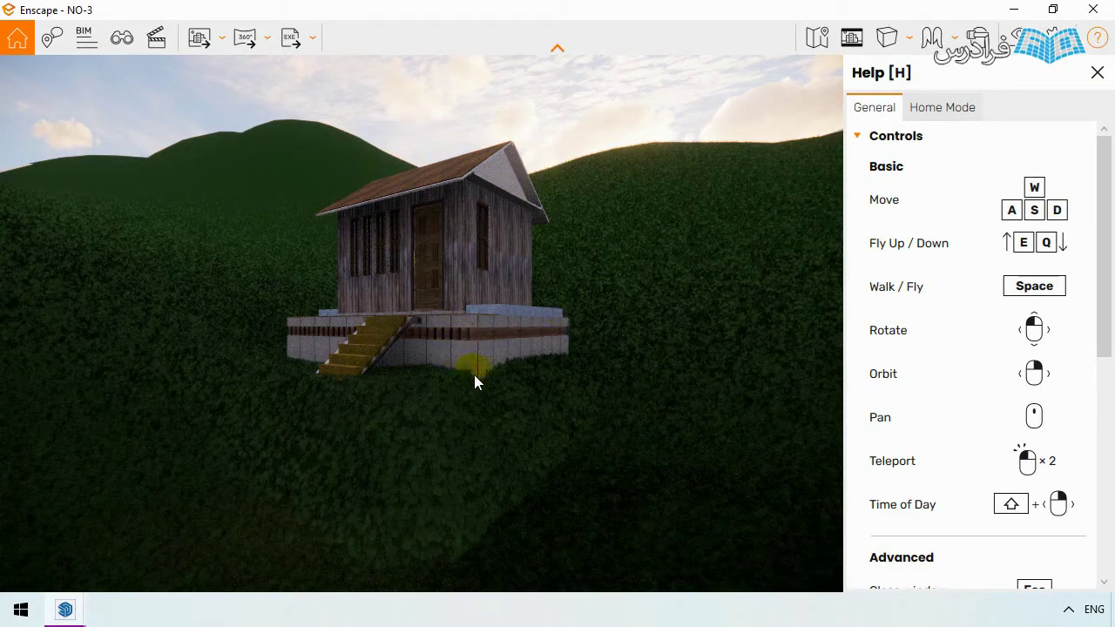
{"action": "left_click", "coordinate": [1100, 74]}
Step: Teleport closer to the cabin, move in and out, and strafe sideways with A and D
{"action": "double_click", "coordinate": [620, 158]}
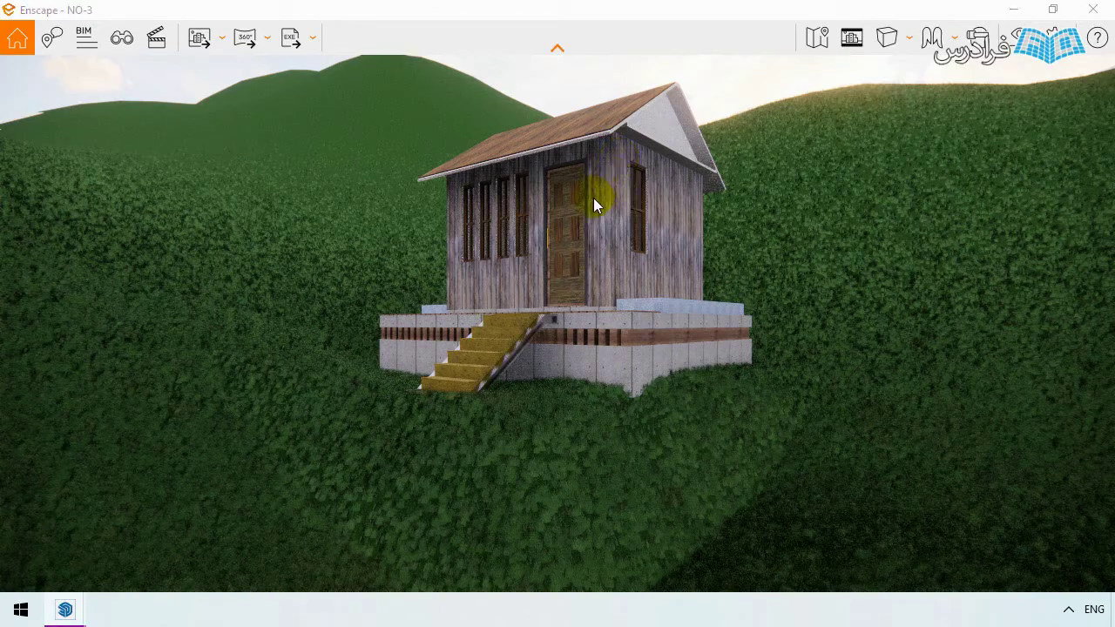
{"action": "scroll", "coordinate": [593, 198], "scroll_direction": "up", "scroll_amount": 2}
{"action": "scroll", "coordinate": [593, 197], "scroll_direction": "up", "scroll_amount": 2}
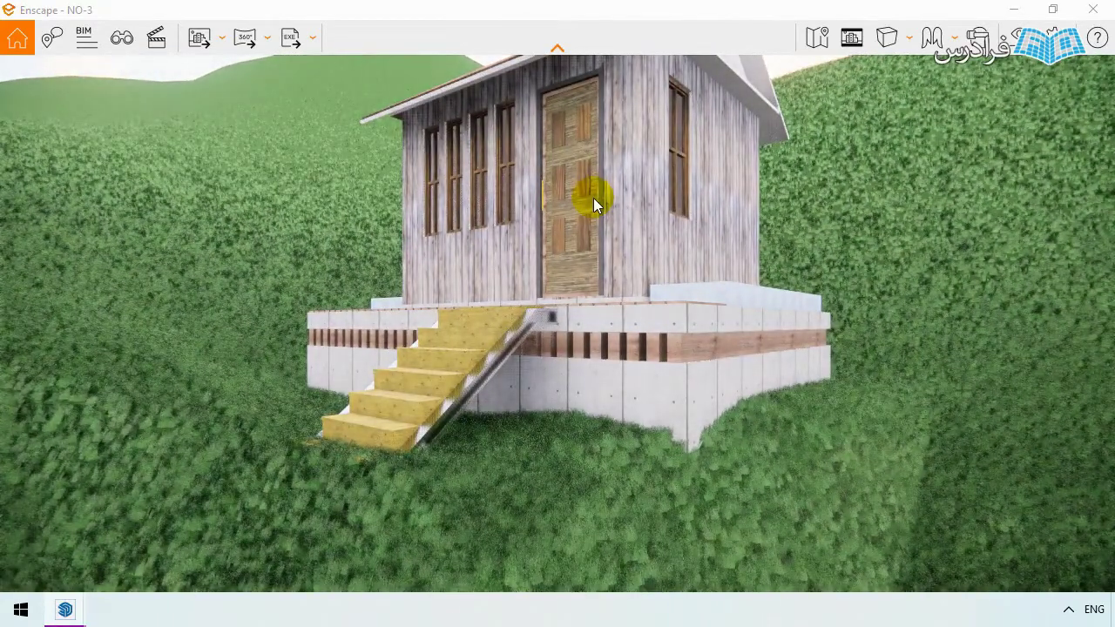
{"action": "scroll", "coordinate": [594, 197], "scroll_direction": "down", "scroll_amount": 2}
{"action": "scroll", "coordinate": [593, 198], "scroll_direction": "down", "scroll_amount": 2}
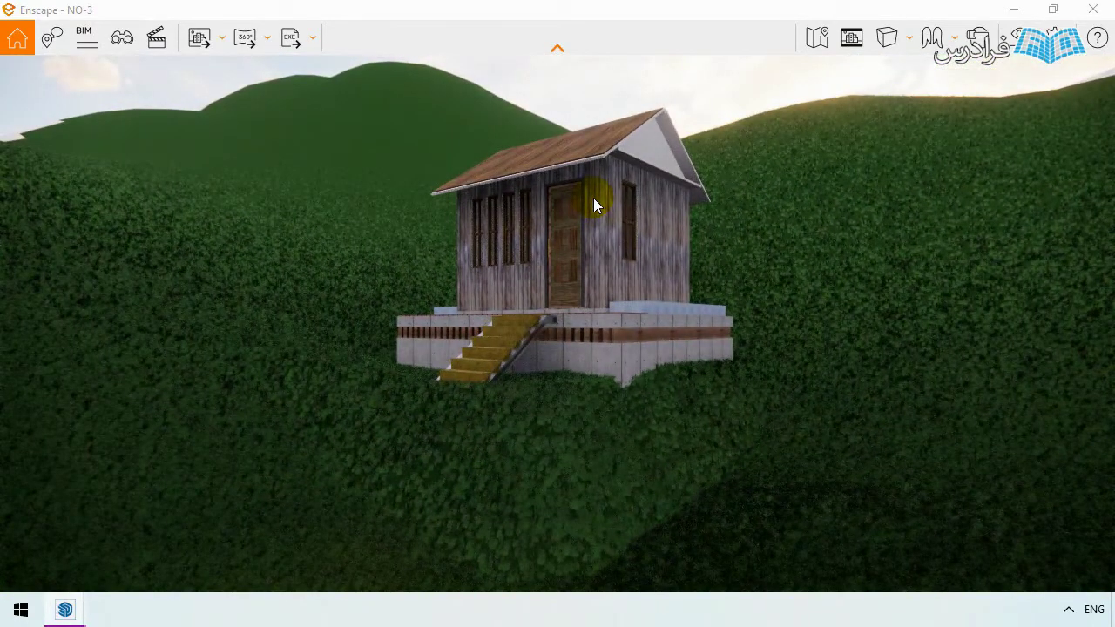
{"action": "key", "text": "a"}
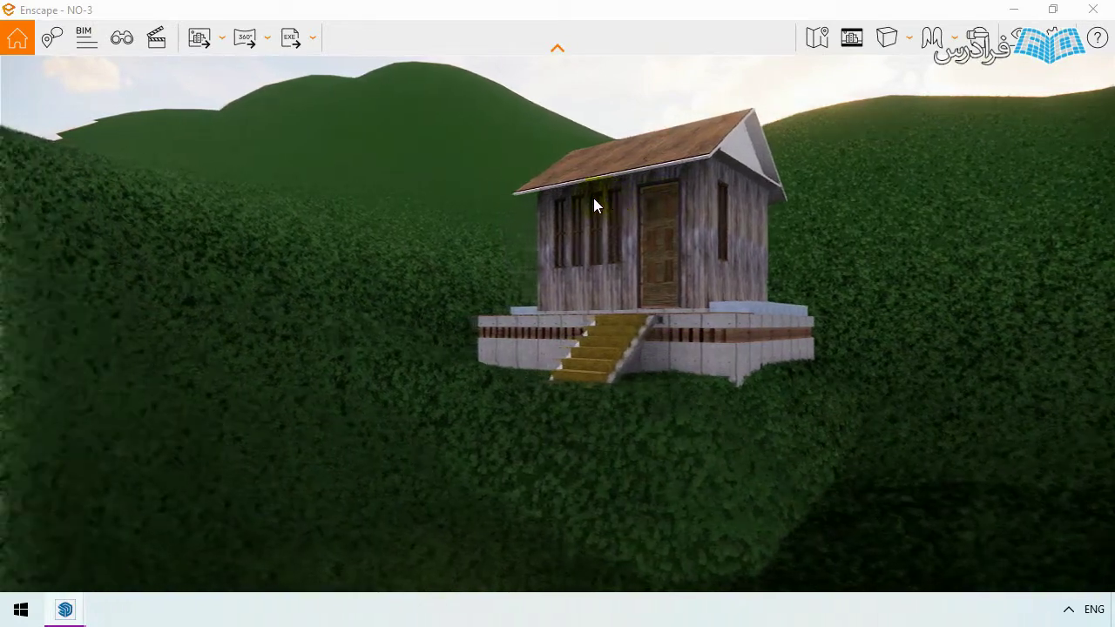
{"action": "key", "text": "d"}
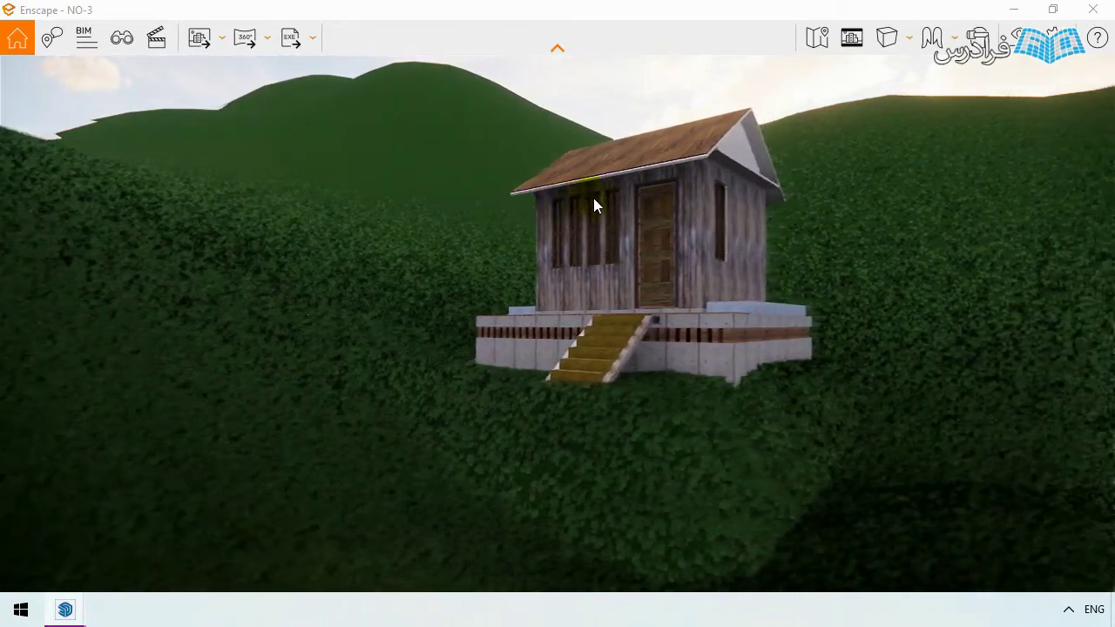
Step: Rotate the camera toward the sky, then swing back to centre the cabin on the slope
{"action": "left_click", "coordinate": [594, 198]}
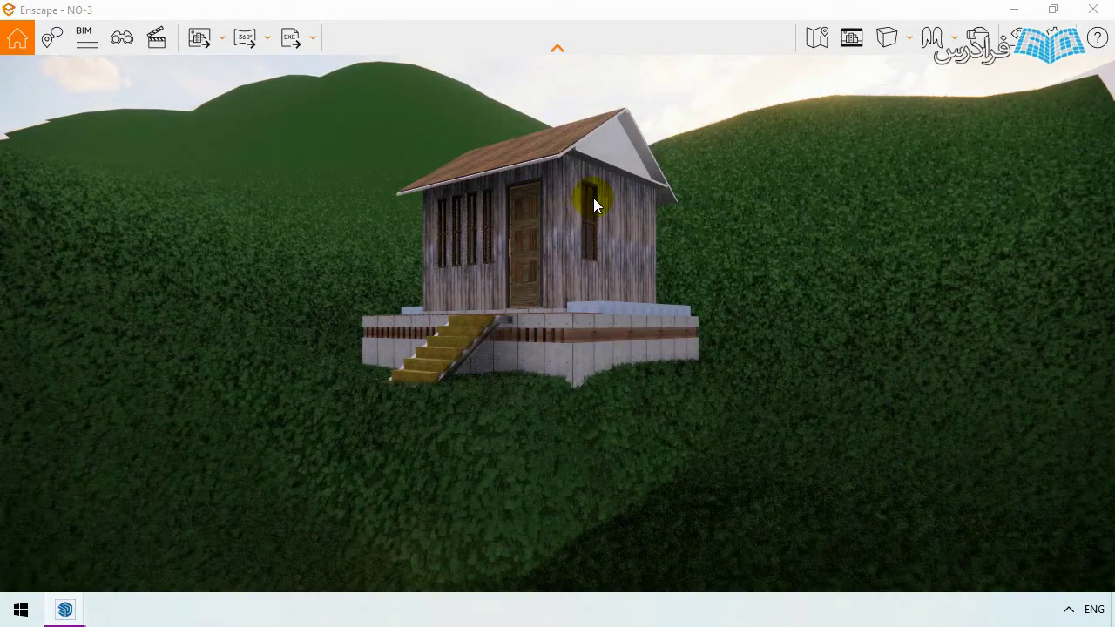
{"action": "scroll", "coordinate": [593, 198], "scroll_direction": "up", "scroll_amount": 5}
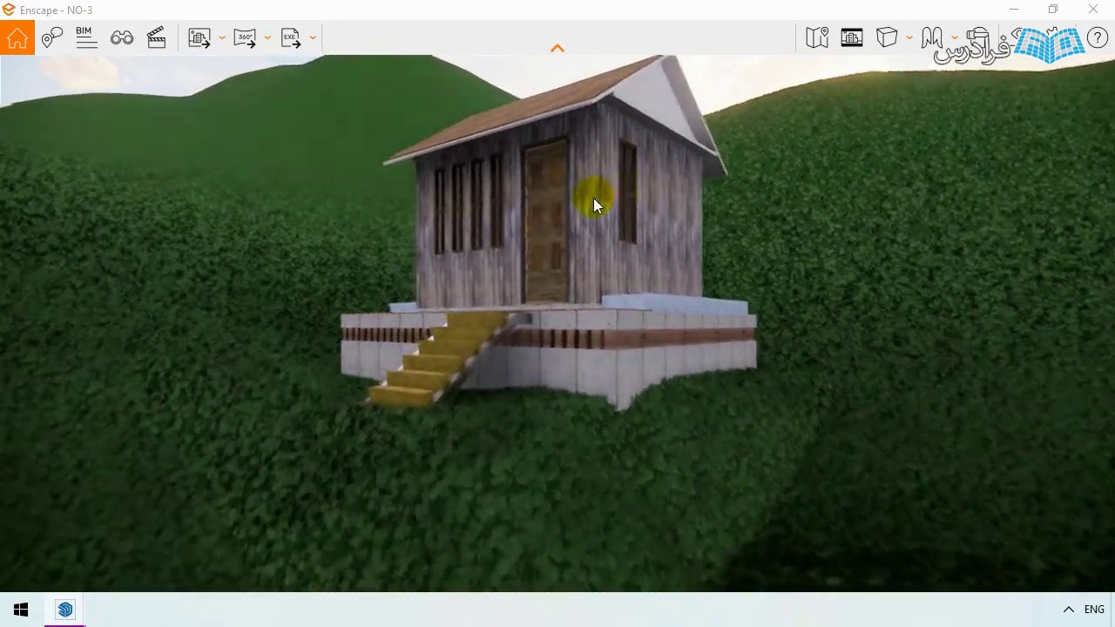
{"action": "scroll", "coordinate": [593, 197], "scroll_direction": "down", "scroll_amount": 5}
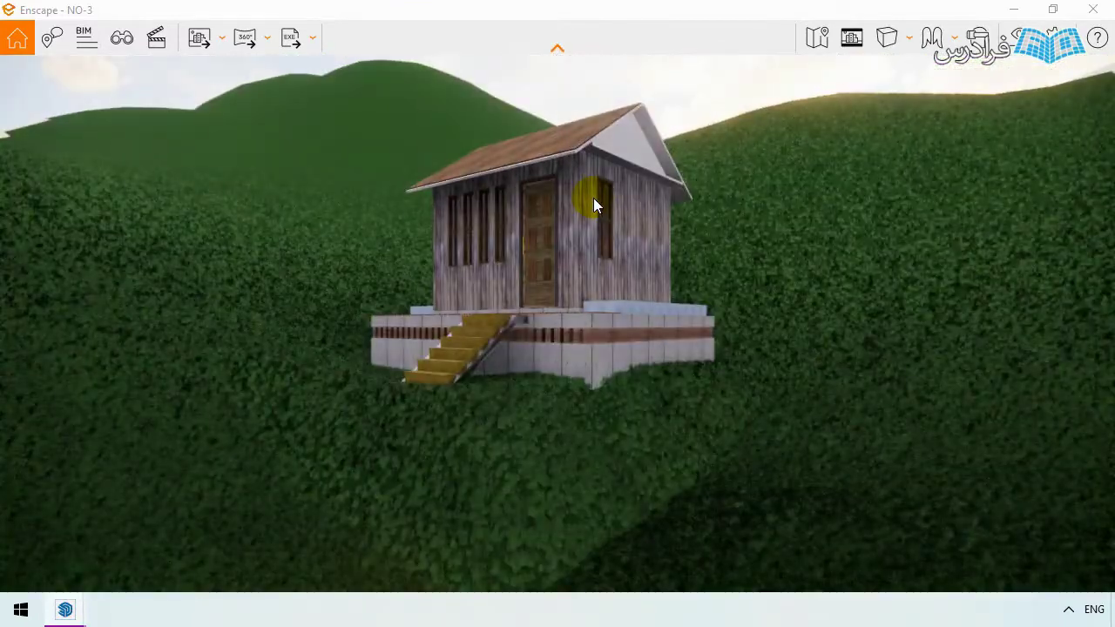
{"action": "left_click_drag", "start_coordinate": [593, 198], "coordinate": [836, 348]}
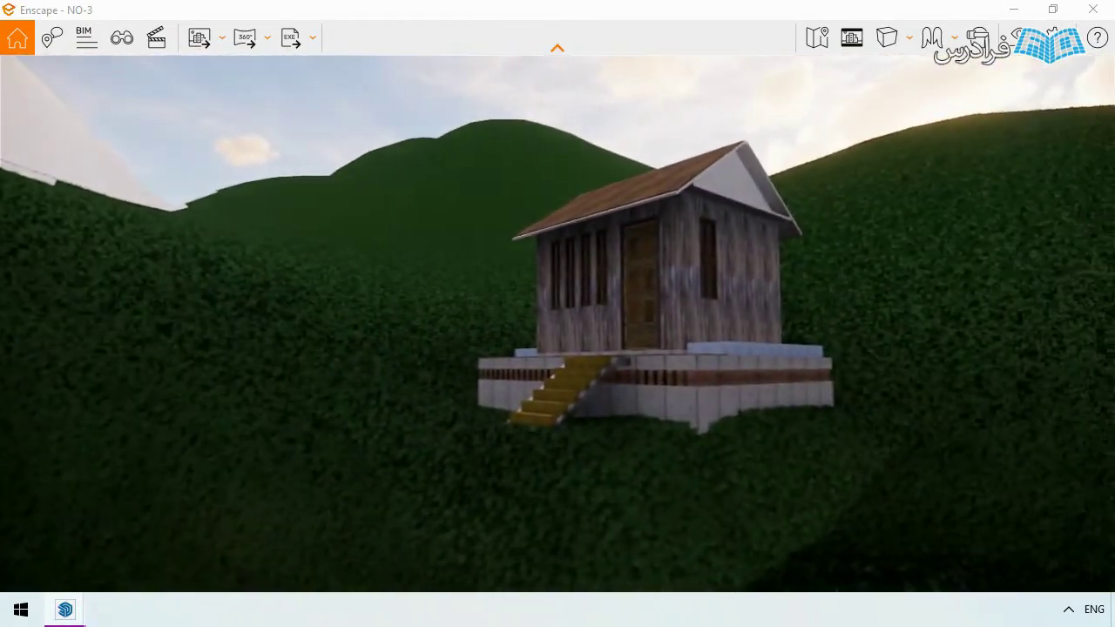
{"action": "left_click_drag", "start_coordinate": [593, 197], "coordinate": [593, 199]}
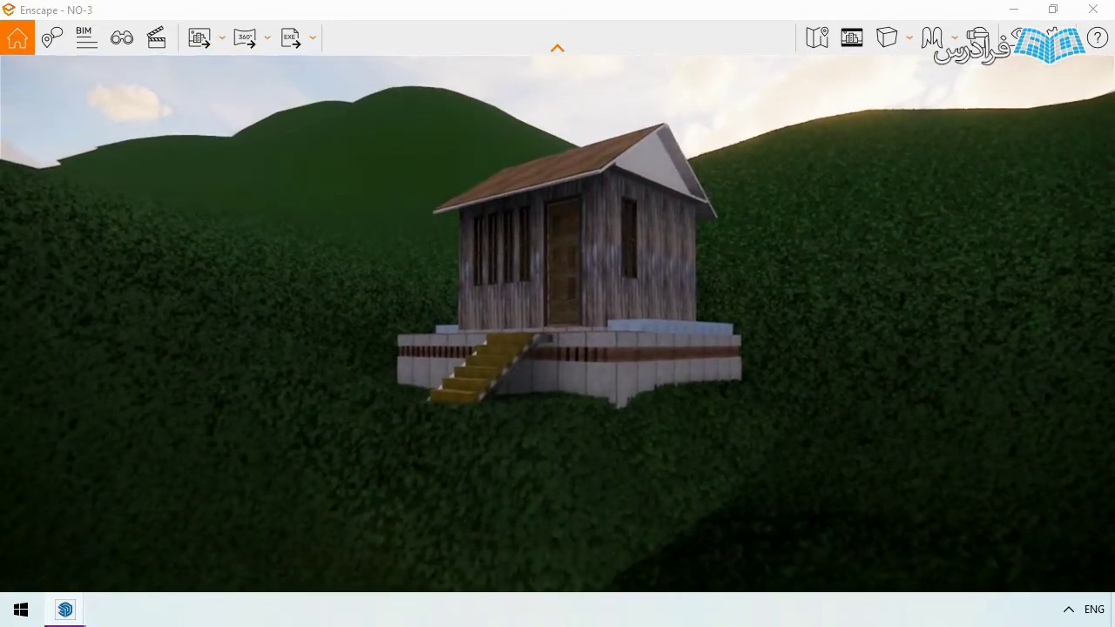
{"action": "left_click_drag", "start_coordinate": [593, 198], "coordinate": [593, 199]}
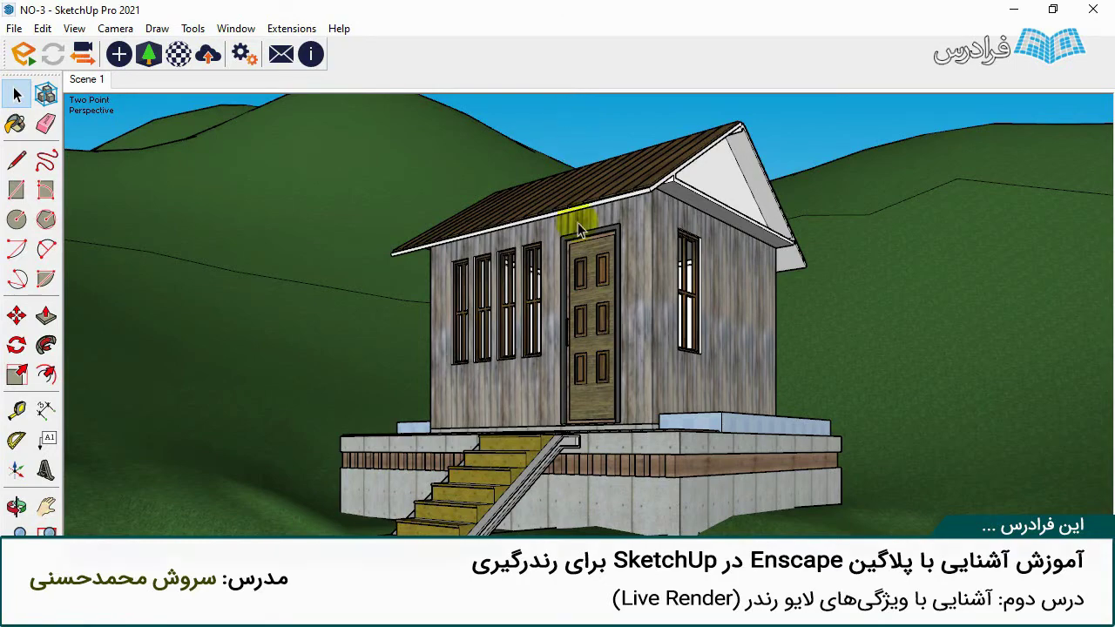
{"action": "scroll", "coordinate": [548, 287], "scroll_direction": "up", "scroll_amount": 3}
{"action": "mouse_move", "coordinate": [548, 287]}
{"action": "middle_mouse_down"}
{"action": "mouse_move", "coordinate": [926, 448]}
{"action": "mouse_move", "coordinate": [543, 451]}
{"action": "mouse_move", "coordinate": [558, 289]}
{"action": "middle_mouse_up"}
{"action": "scroll", "coordinate": [652, 311], "scroll_direction": "down", "scroll_amount": 2}
{"action": "scroll", "coordinate": [660, 362], "scroll_direction": "up", "scroll_amount": 3}
{"action": "mouse_move", "coordinate": [660, 362]}
{"action": "middle_mouse_down"}
{"action": "mouse_move", "coordinate": [534, 336]}
{"action": "mouse_move", "coordinate": [584, 348]}
{"action": "middle_mouse_up"}
{"action": "scroll", "coordinate": [573, 225], "scroll_direction": "up", "scroll_amount": 2}
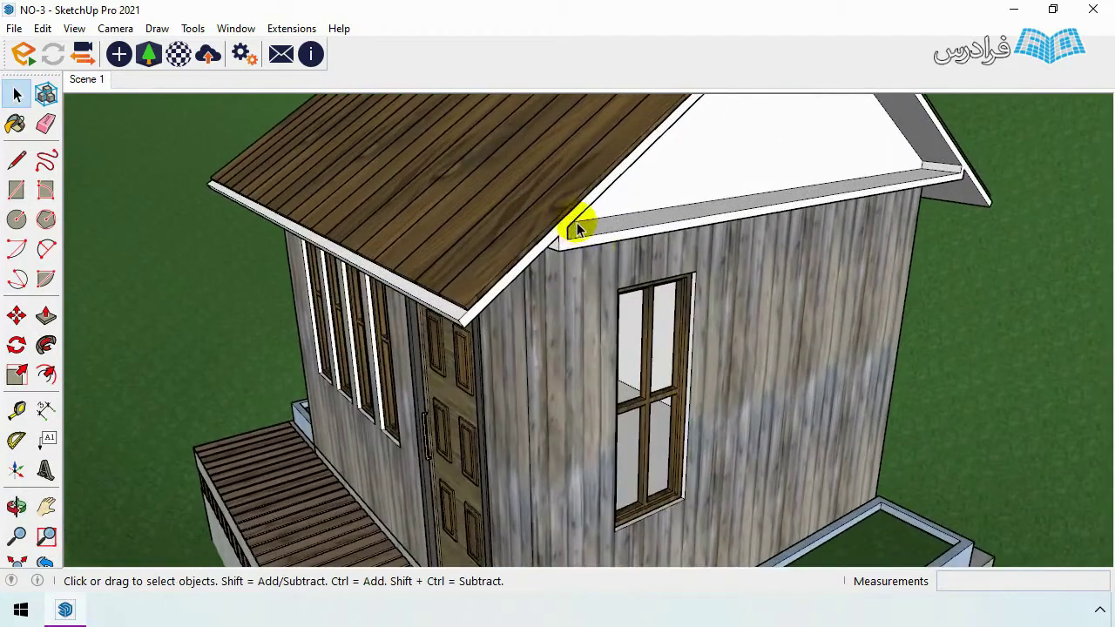
{"action": "scroll", "coordinate": [580, 224], "scroll_direction": "down", "scroll_amount": 3}
{"action": "scroll", "coordinate": [601, 249], "scroll_direction": "up", "scroll_amount": 1}
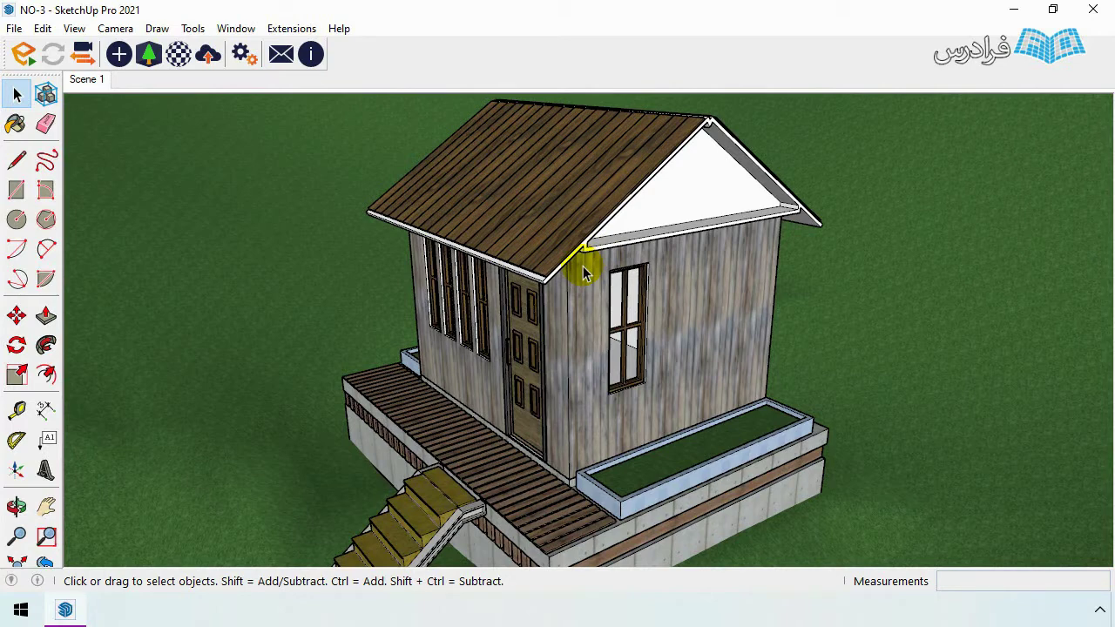
{"action": "scroll", "coordinate": [584, 273], "scroll_direction": "up", "scroll_amount": 2}
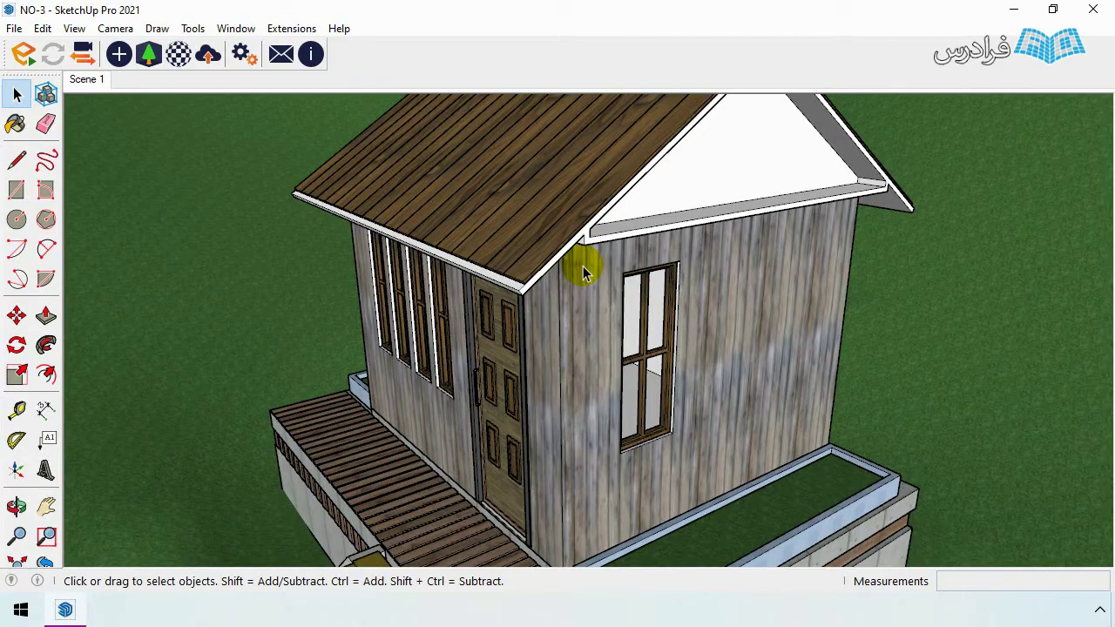
{"action": "scroll", "coordinate": [584, 272], "scroll_direction": "down", "scroll_amount": 2}
{"action": "scroll", "coordinate": [582, 276], "scroll_direction": "down", "scroll_amount": 3}
{"action": "mouse_move", "coordinate": [530, 286]}
{"action": "middle_mouse_down"}
{"action": "mouse_move", "coordinate": [398, 288]}
{"action": "mouse_move", "coordinate": [777, 301]}
{"action": "mouse_move", "coordinate": [809, 273]}
{"action": "mouse_move", "coordinate": [709, 249]}
{"action": "mouse_move", "coordinate": [488, 256]}
{"action": "mouse_move", "coordinate": [525, 331]}
{"action": "mouse_move", "coordinate": [568, 287]}
{"action": "middle_mouse_up"}
{"action": "scroll", "coordinate": [568, 288], "scroll_direction": "down", "scroll_amount": 2}
{"action": "scroll", "coordinate": [619, 292], "scroll_direction": "up", "scroll_amount": 4}
{"action": "mouse_move", "coordinate": [624, 436]}
{"action": "middle_mouse_down"}
{"action": "mouse_move", "coordinate": [580, 444]}
{"action": "mouse_move", "coordinate": [488, 348]}
{"action": "mouse_move", "coordinate": [535, 415]}
{"action": "mouse_move", "coordinate": [517, 323]}
{"action": "middle_mouse_up"}
{"action": "scroll", "coordinate": [505, 252], "scroll_direction": "up", "scroll_amount": 2}
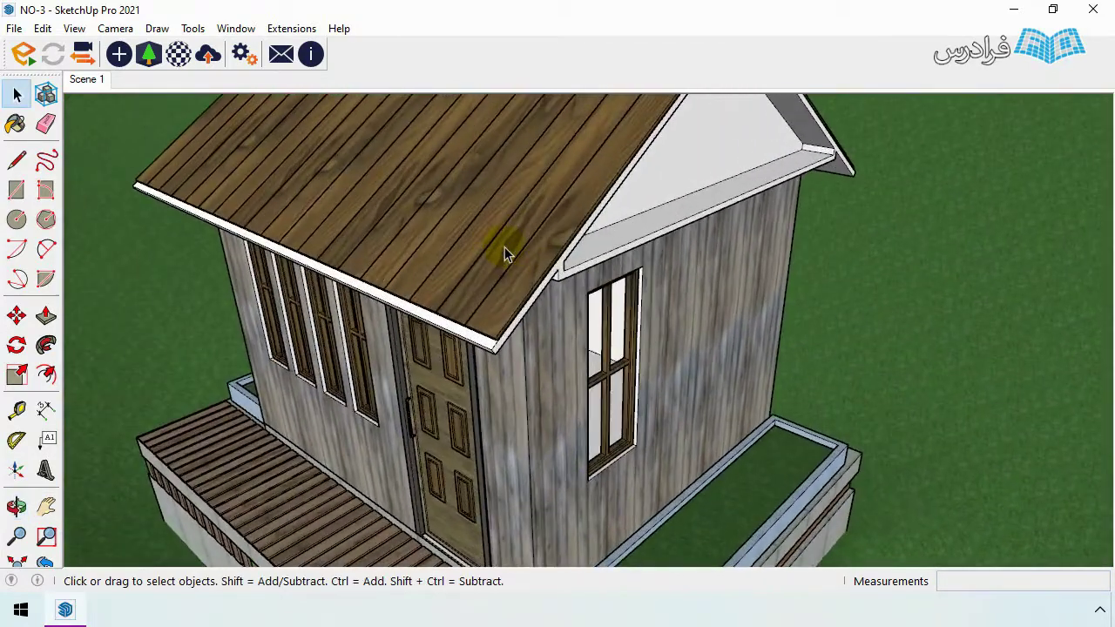
{"action": "scroll", "coordinate": [505, 261], "scroll_direction": "down", "scroll_amount": 1}
{"action": "scroll", "coordinate": [505, 286], "scroll_direction": "down", "scroll_amount": 3}
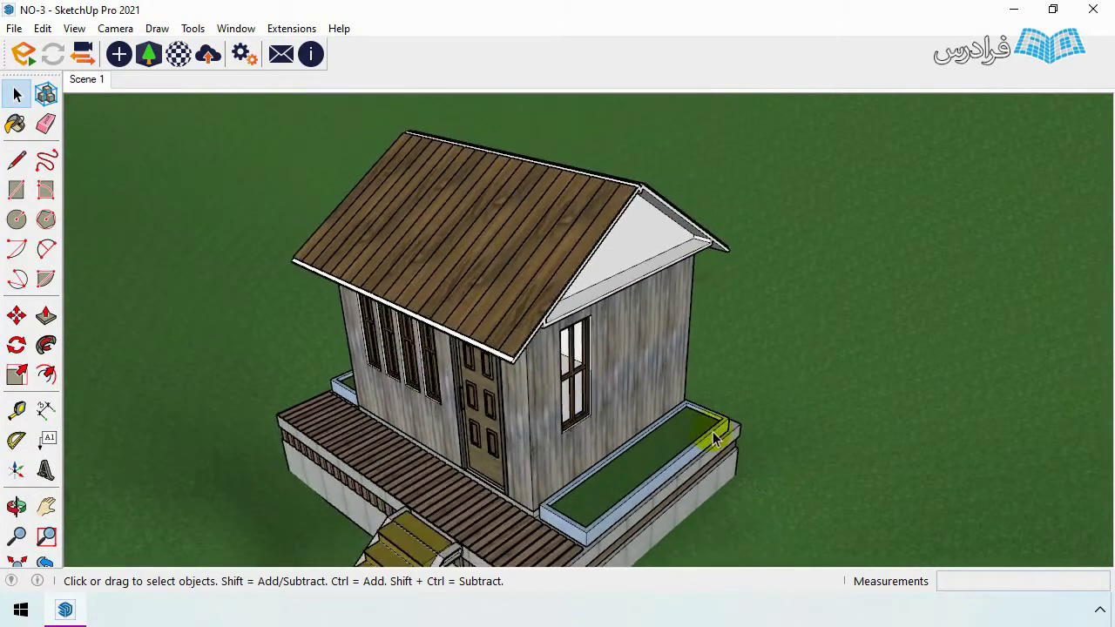
{"action": "scroll", "coordinate": [779, 398], "scroll_direction": "down", "scroll_amount": 3}
{"action": "mouse_move", "coordinate": [778, 398]}
{"action": "middle_mouse_down"}
{"action": "mouse_move", "coordinate": [574, 380]}
{"action": "mouse_move", "coordinate": [391, 392]}
{"action": "middle_mouse_up"}
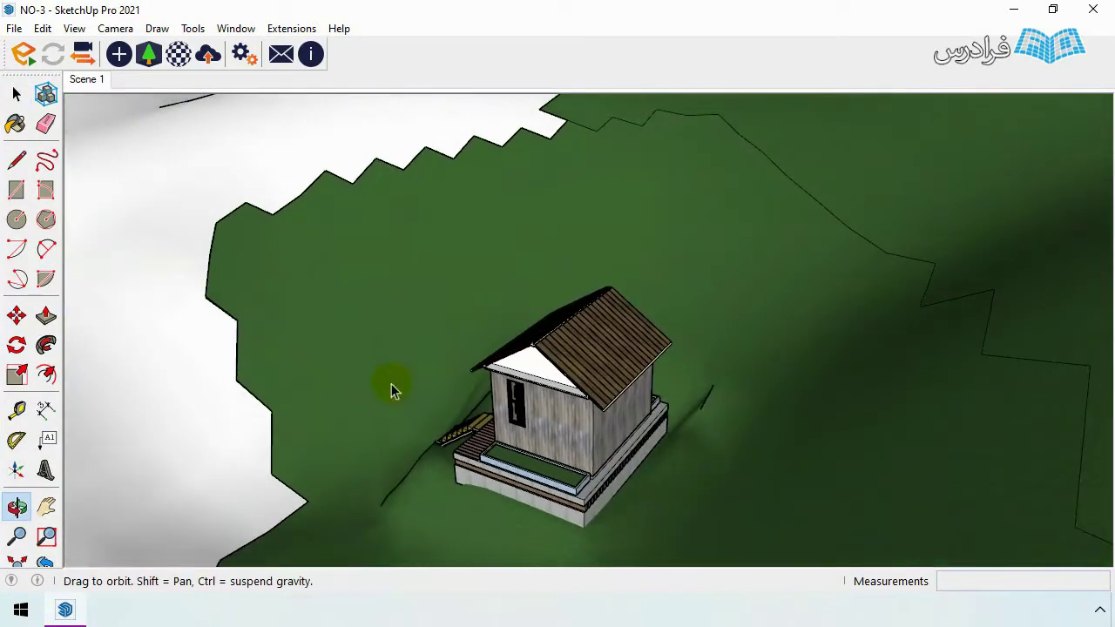
{"action": "scroll", "coordinate": [263, 129], "scroll_direction": "up", "scroll_amount": 4}
{"action": "scroll", "coordinate": [572, 179], "scroll_direction": "down", "scroll_amount": 2}
{"action": "mouse_move", "coordinate": [573, 180]}
{"action": "middle_mouse_down"}
{"action": "mouse_move", "coordinate": [378, 174]}
{"action": "mouse_move", "coordinate": [535, 207]}
{"action": "middle_mouse_up"}
{"action": "scroll", "coordinate": [534, 207], "scroll_direction": "up", "scroll_amount": 3}
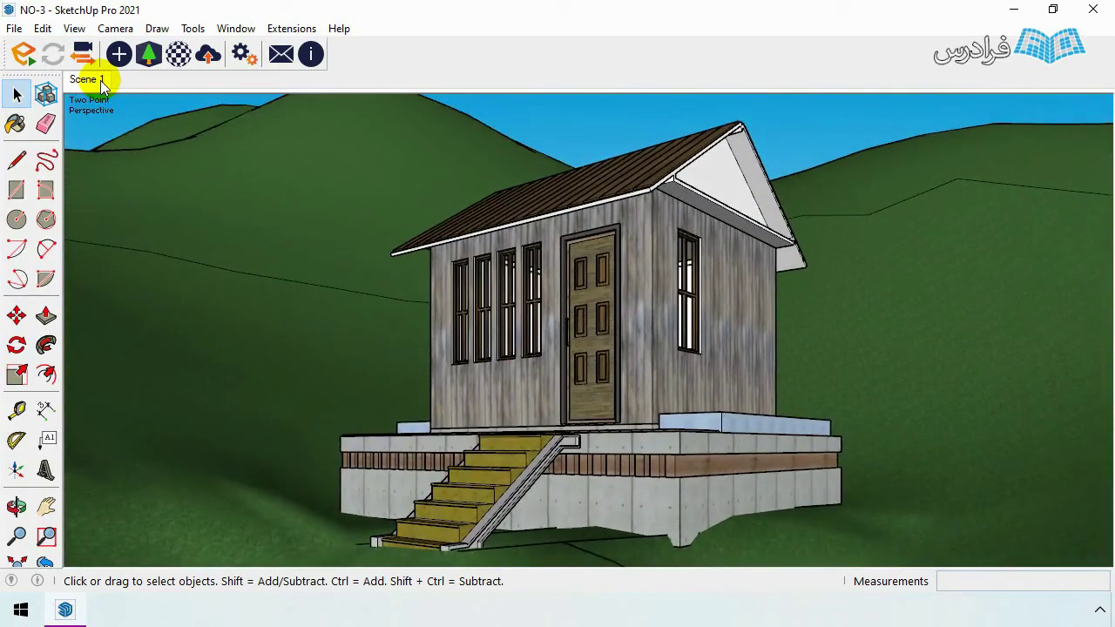
Step: Launch Enscape's live render from SketchUp and close its help panel
{"action": "left_click", "coordinate": [28, 59]}
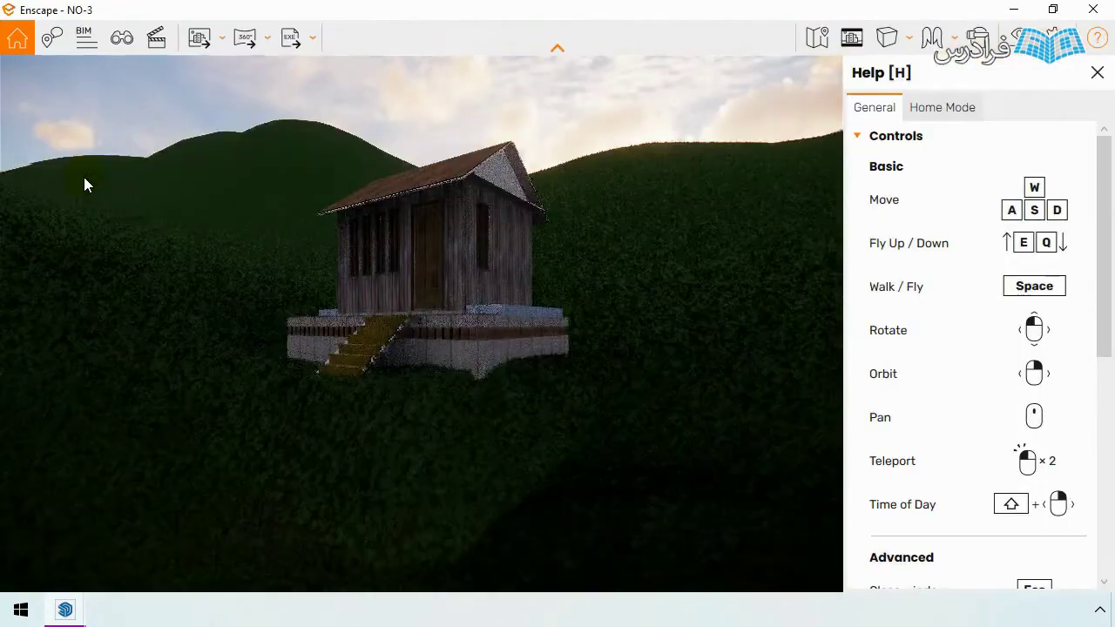
{"action": "left_click", "coordinate": [1097, 72]}
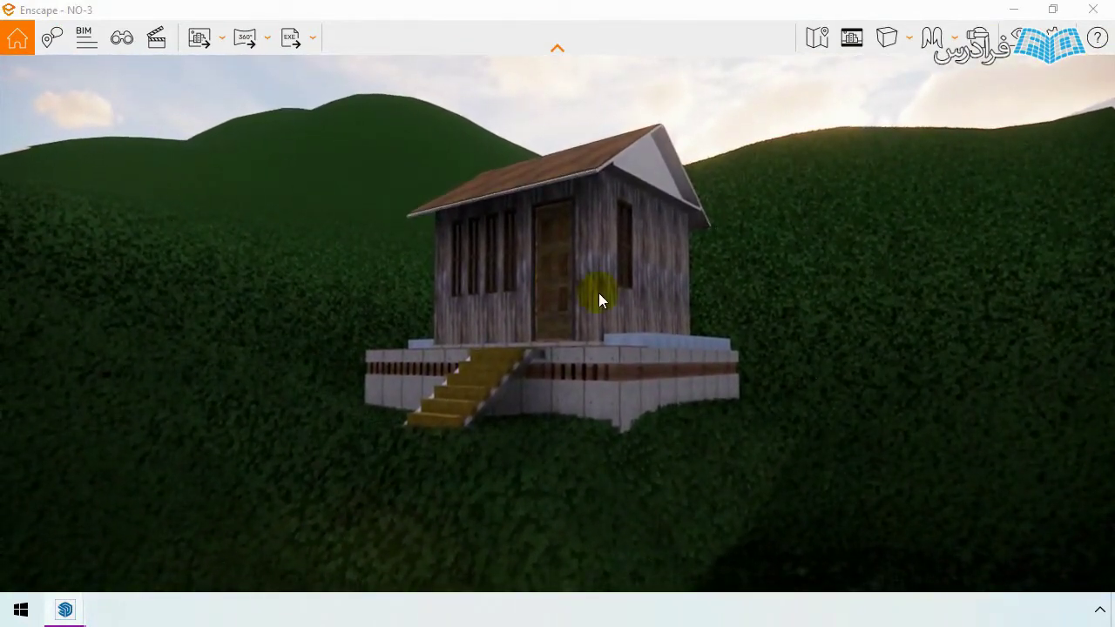
Step: Tour around the cabin with W, S, A and D, moving closer, back and sideways
{"action": "left_click_drag", "start_coordinate": [607, 312], "coordinate": [523, 314]}
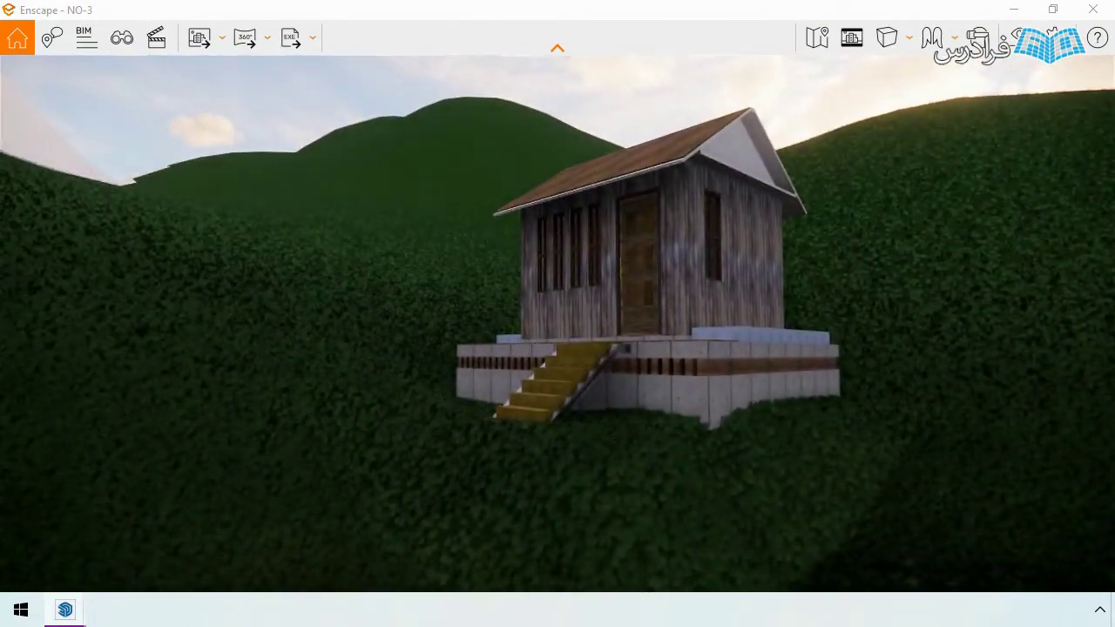
{"action": "key", "text": "w"}
{"action": "key", "text": "w"}
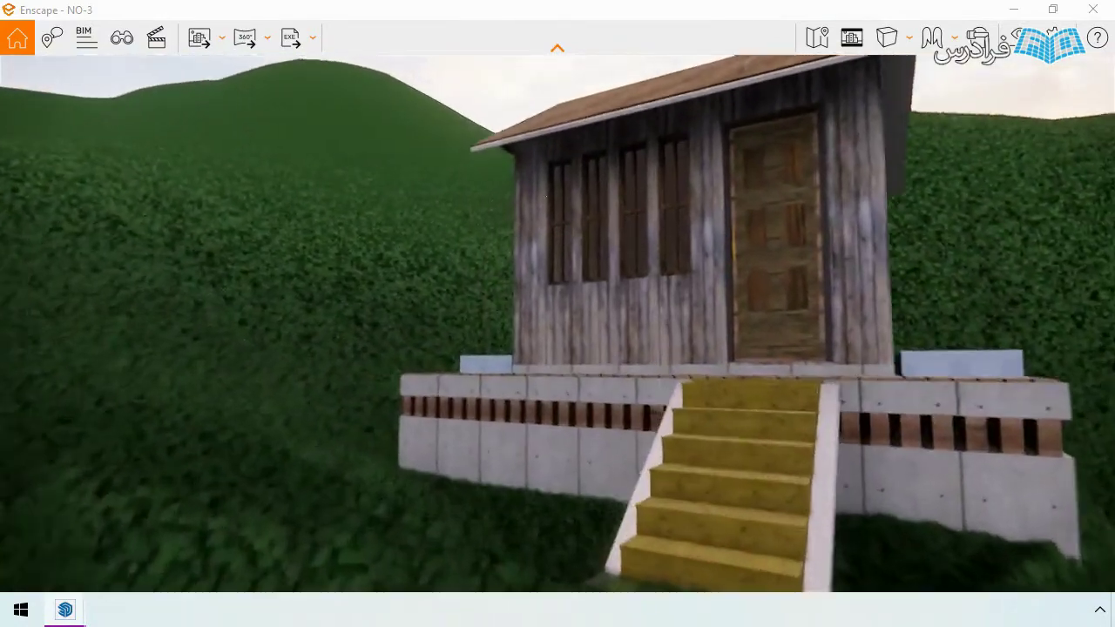
{"action": "key", "text": "s"}
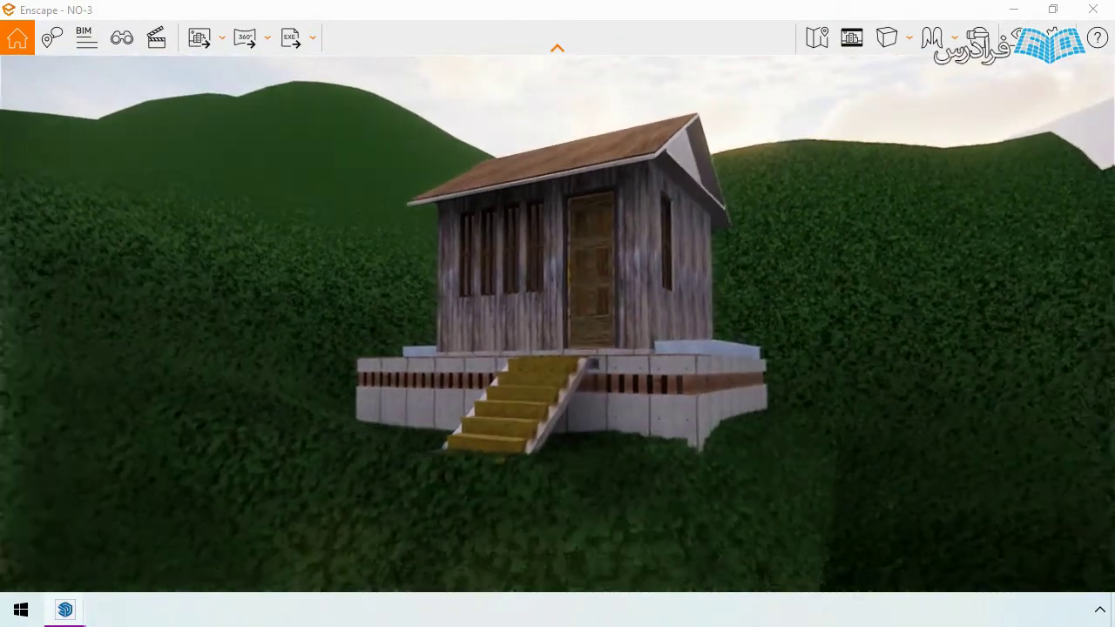
{"action": "key", "text": "a"}
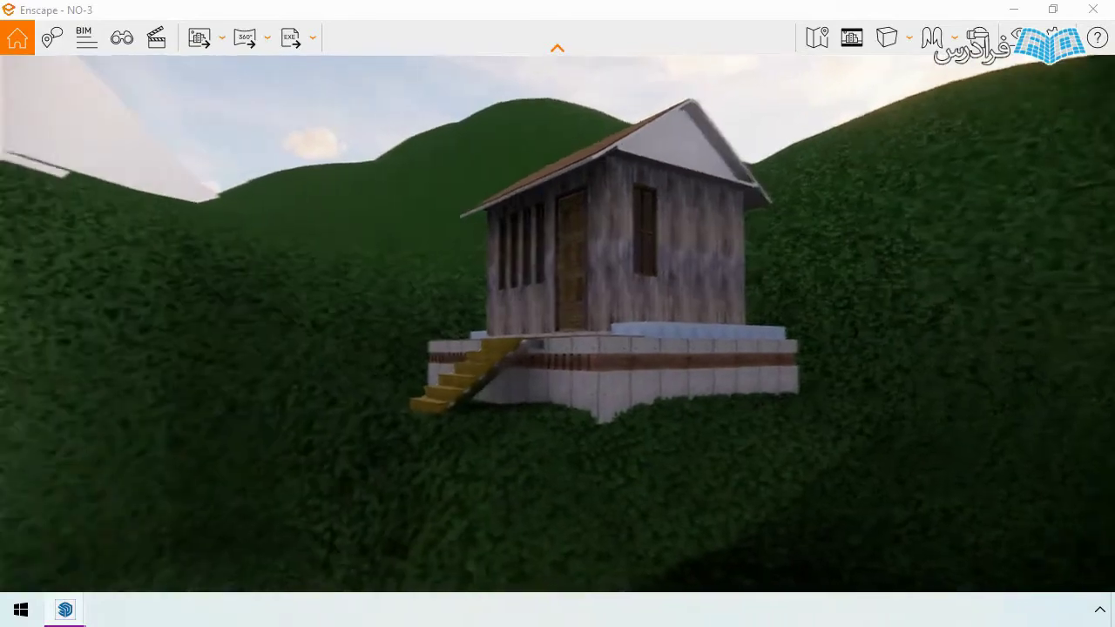
{"action": "key", "text": "d"}
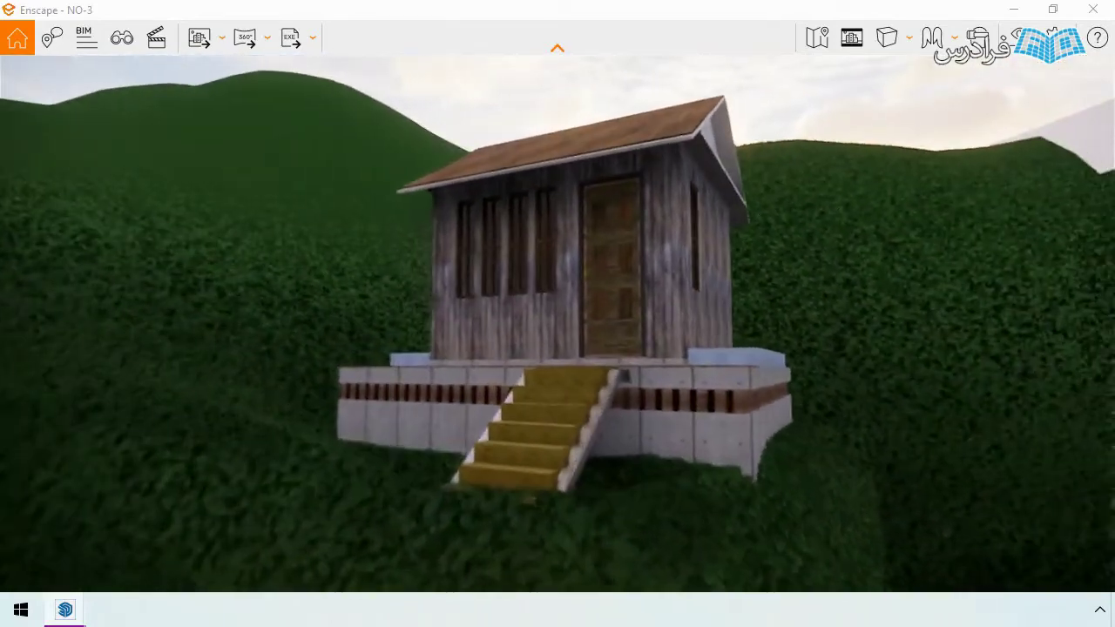
{"action": "key", "text": "w"}
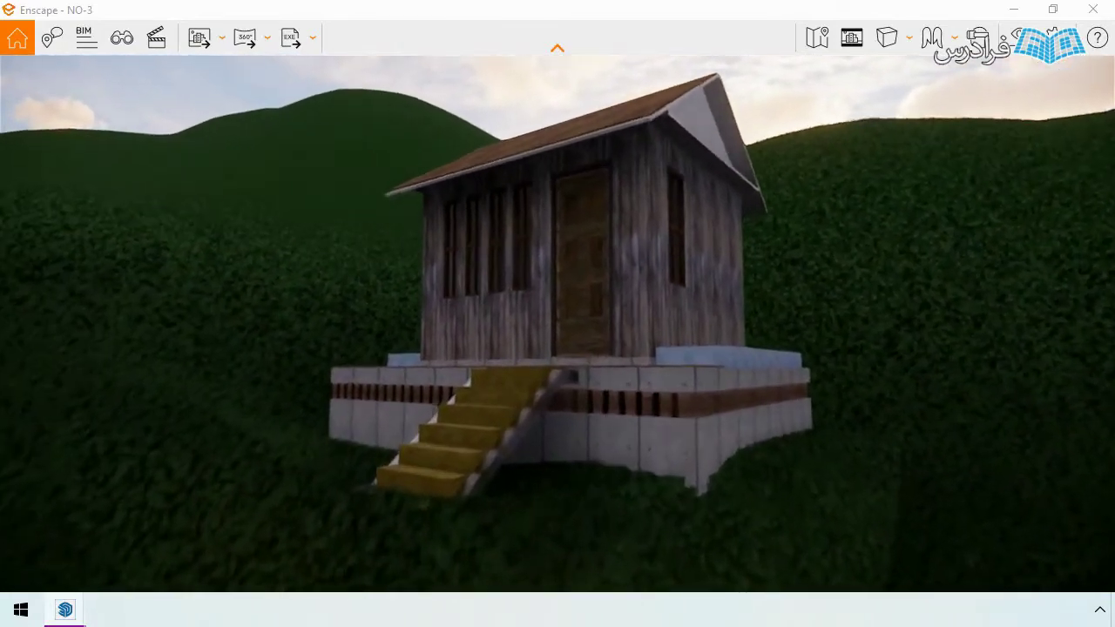
{"action": "key", "text": "s"}
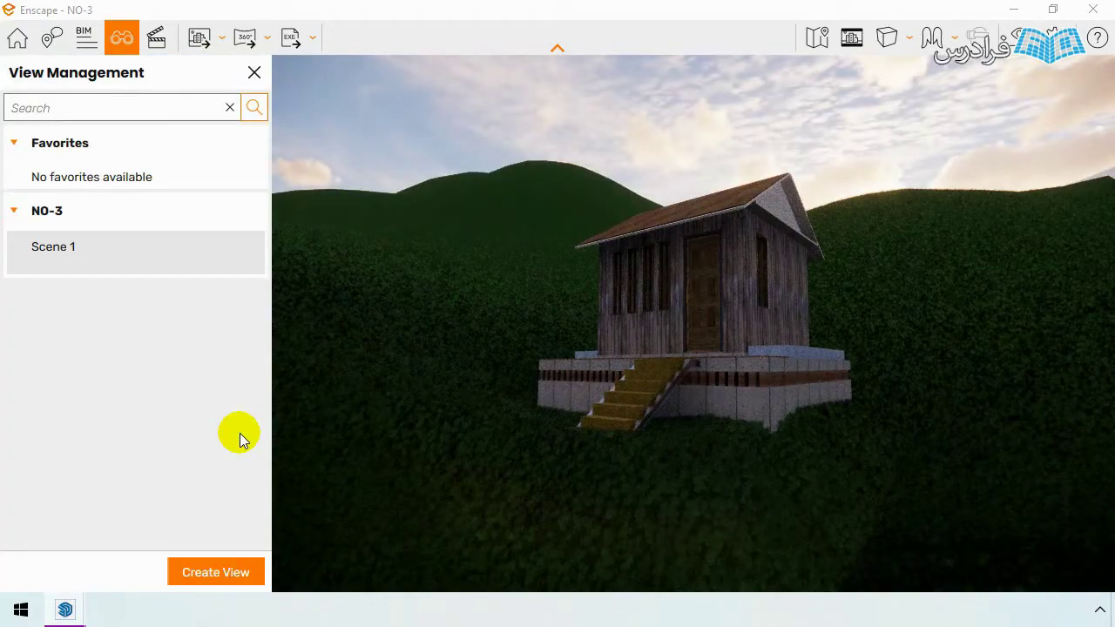
Step: Jump to saved Scene 1, look around the hills, then return to Scene 1
{"action": "left_click", "coordinate": [63, 253]}
{"action": "left_click", "coordinate": [62, 253]}
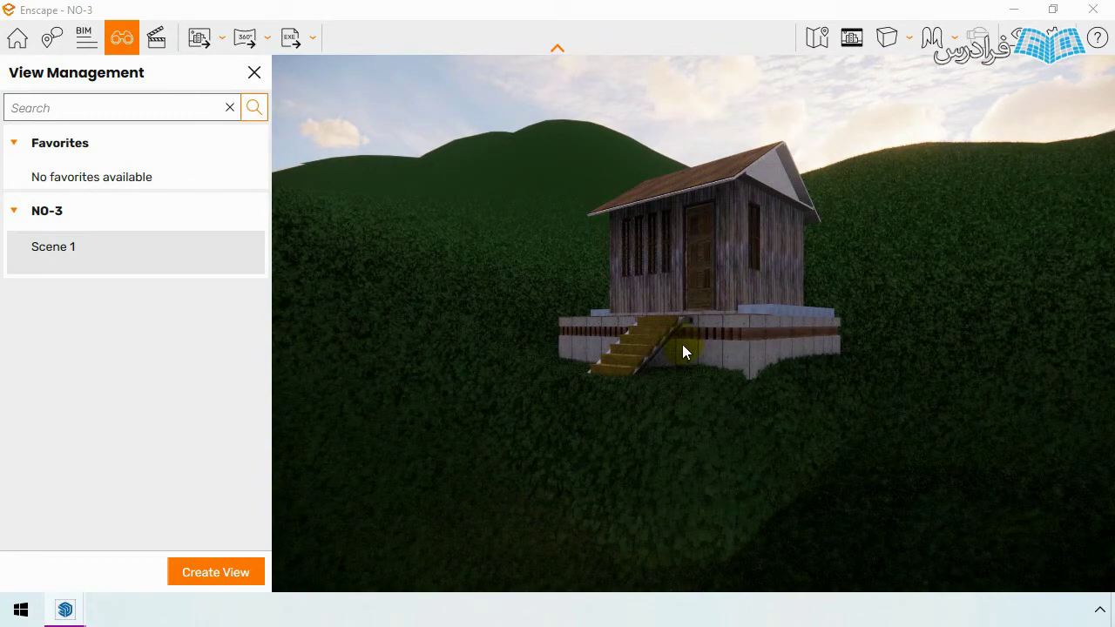
{"action": "mouse_move", "coordinate": [682, 344]}
{"action": "left_mouse_down"}
{"action": "mouse_move", "coordinate": [784, 322]}
{"action": "mouse_move", "coordinate": [645, 353]}
{"action": "left_mouse_up"}
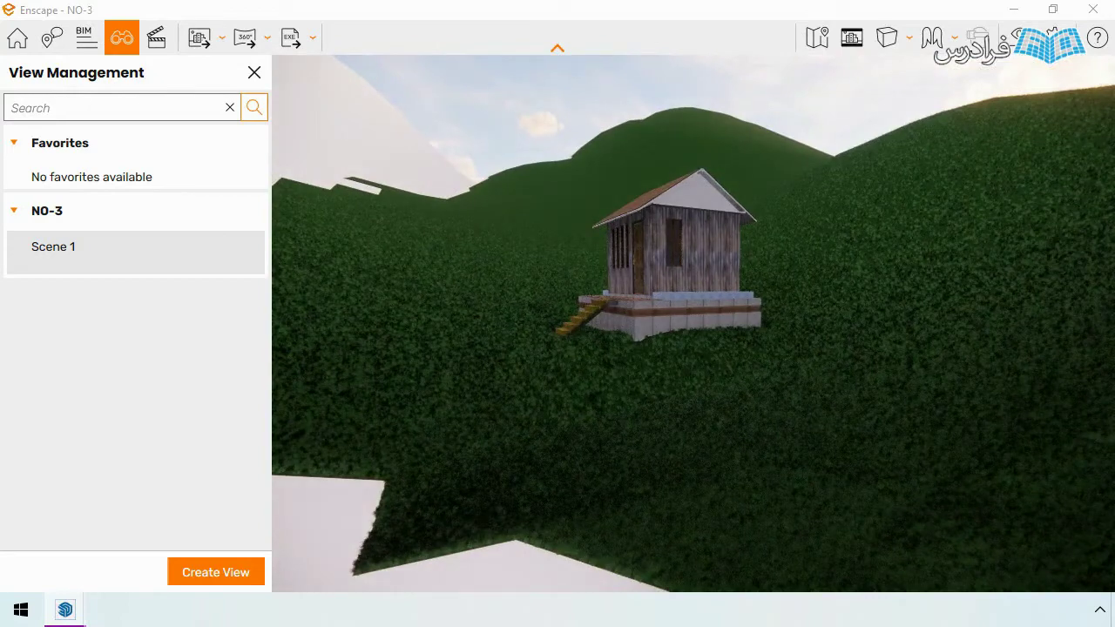
{"action": "mouse_move", "coordinate": [52, 248]}
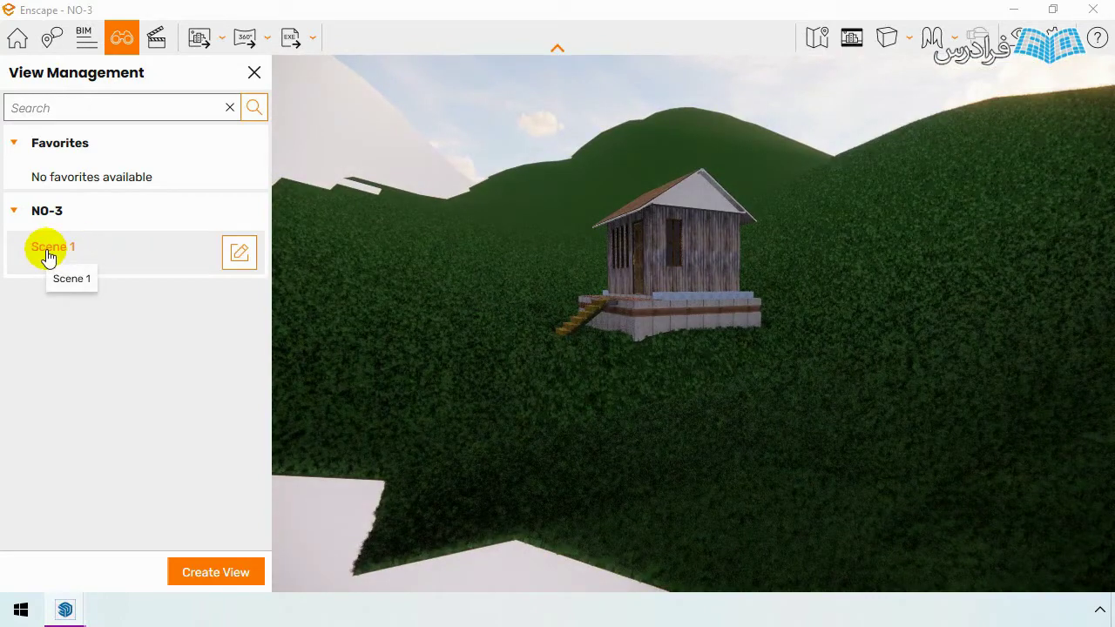
{"action": "left_click", "coordinate": [48, 251]}
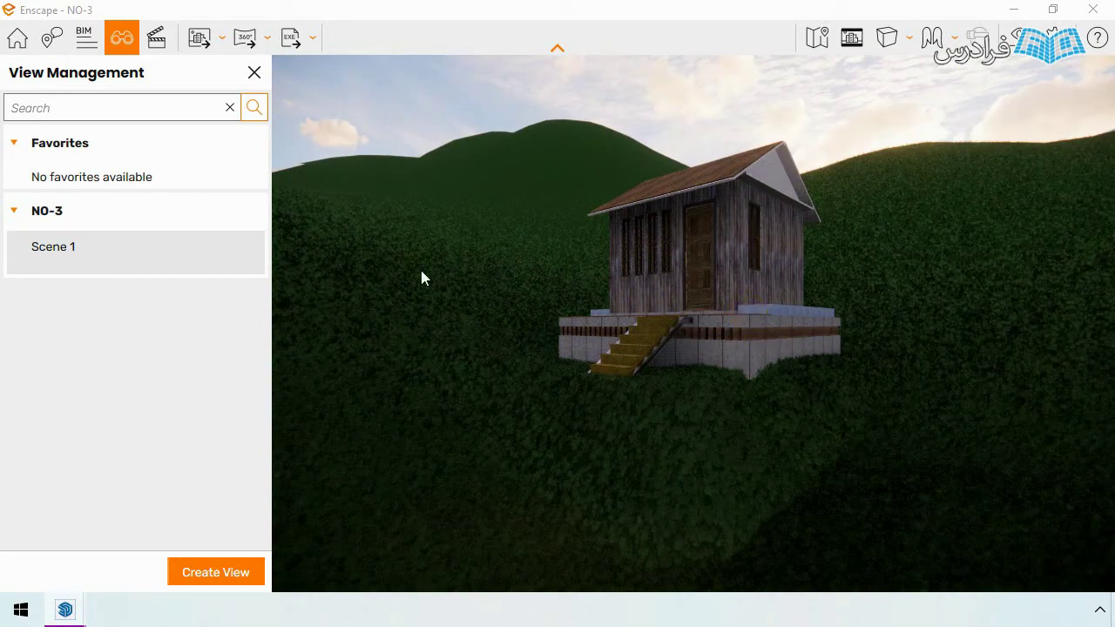
{"action": "left_click", "coordinate": [253, 74]}
Step: Close the View Management panel with its X
{"action": "left_click", "coordinate": [253, 74]}
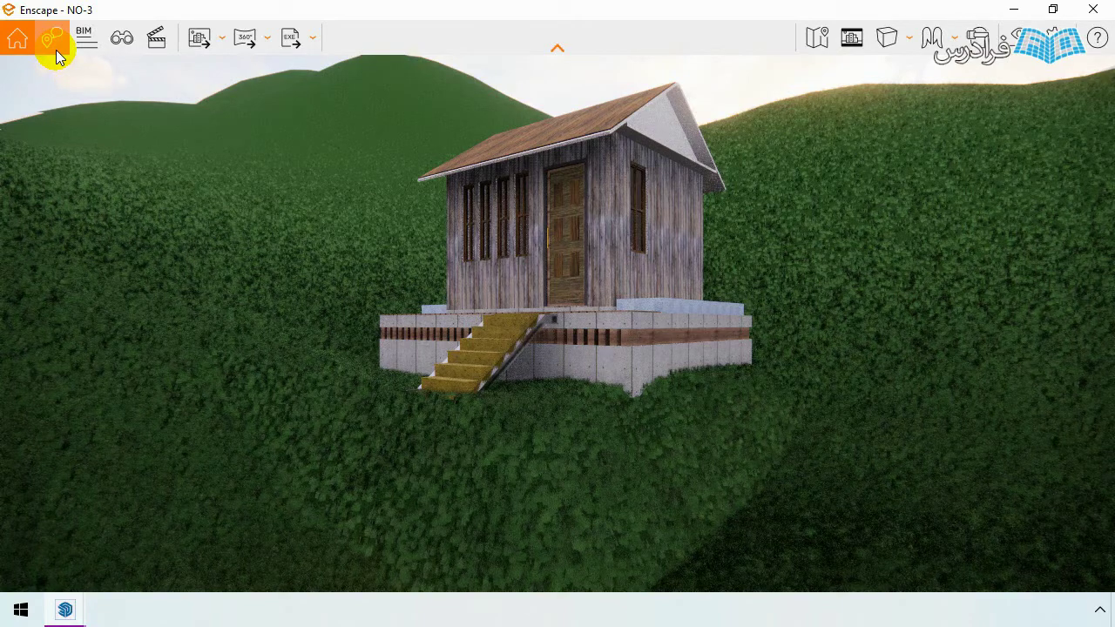
Step: Create a new annotation issue titled '001' with description 'woody cabin'
{"action": "left_click", "coordinate": [53, 40]}
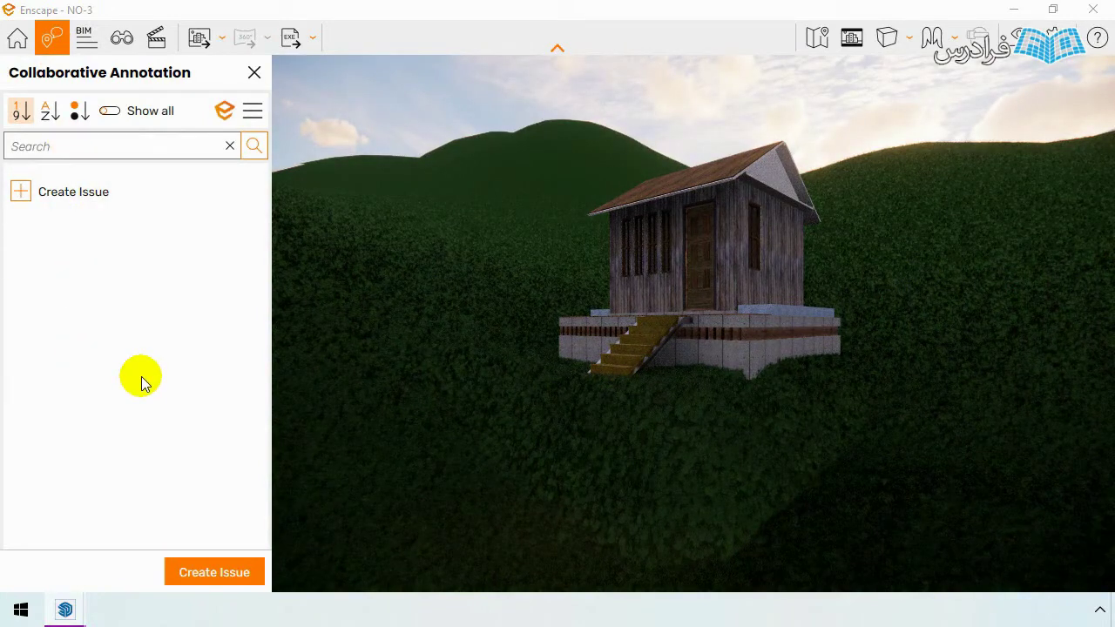
{"action": "left_click", "coordinate": [74, 196]}
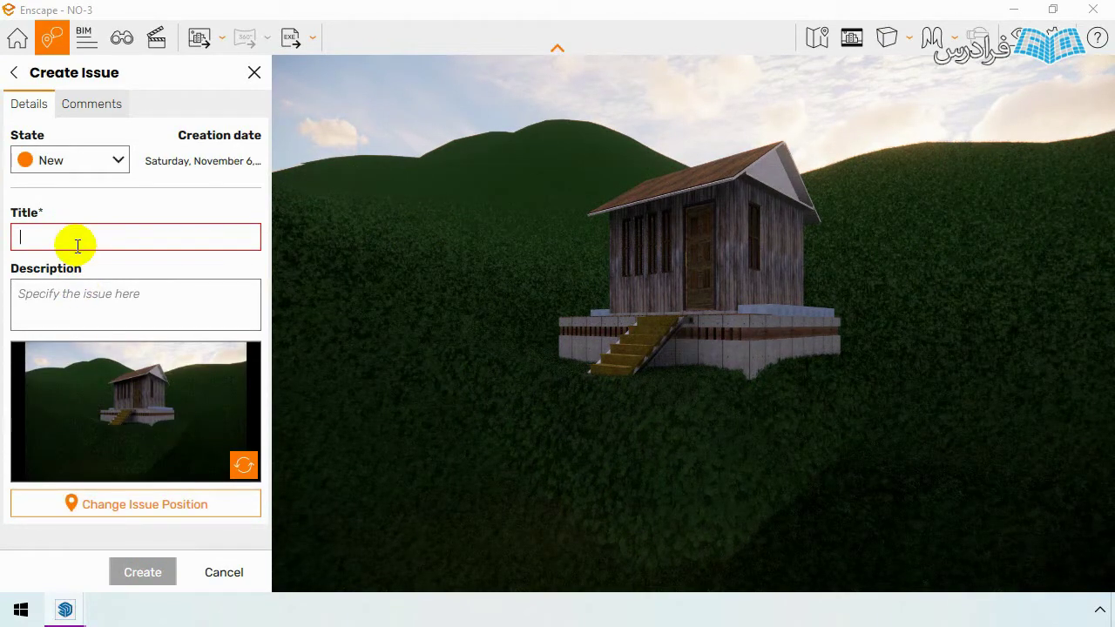
{"action": "left_click", "coordinate": [77, 246]}
{"action": "type", "text": "001"}
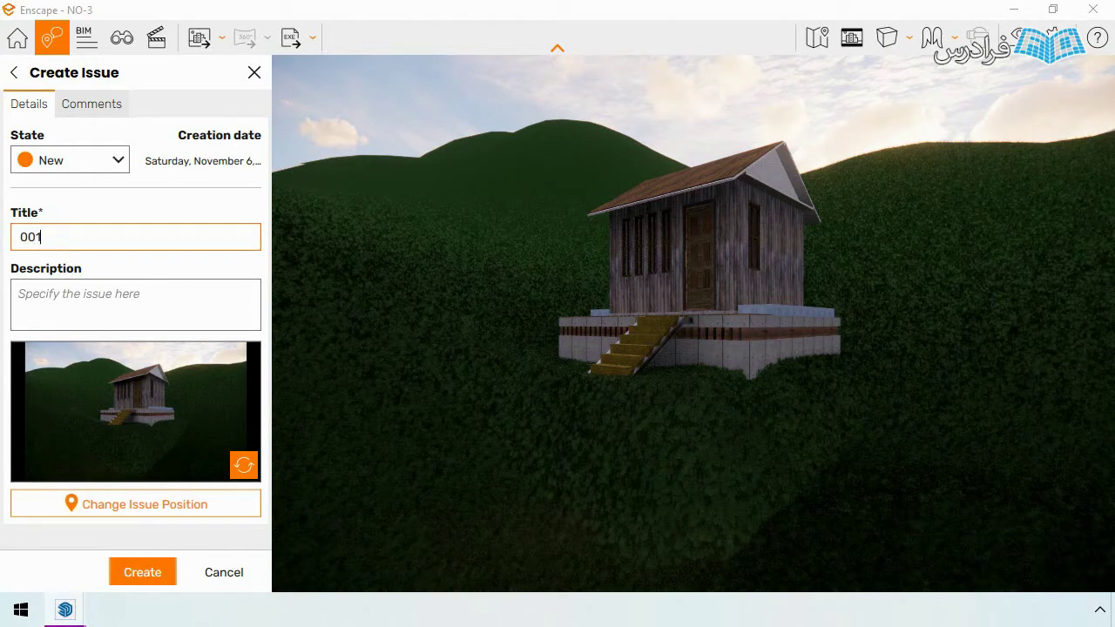
{"action": "left_click", "coordinate": [90, 296]}
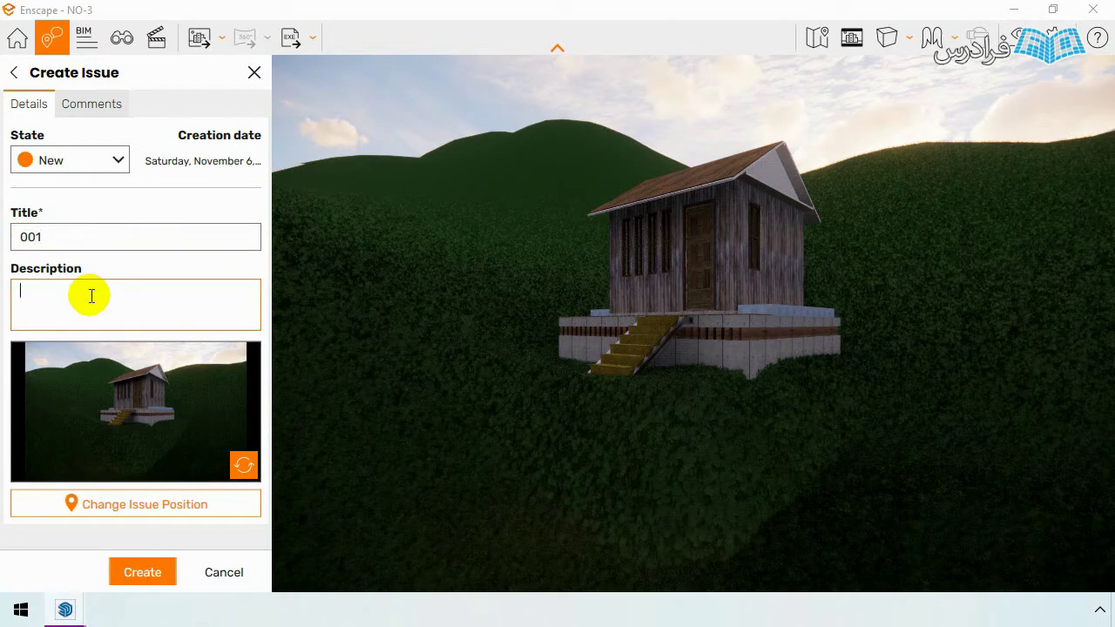
{"action": "type", "text": "wo"}
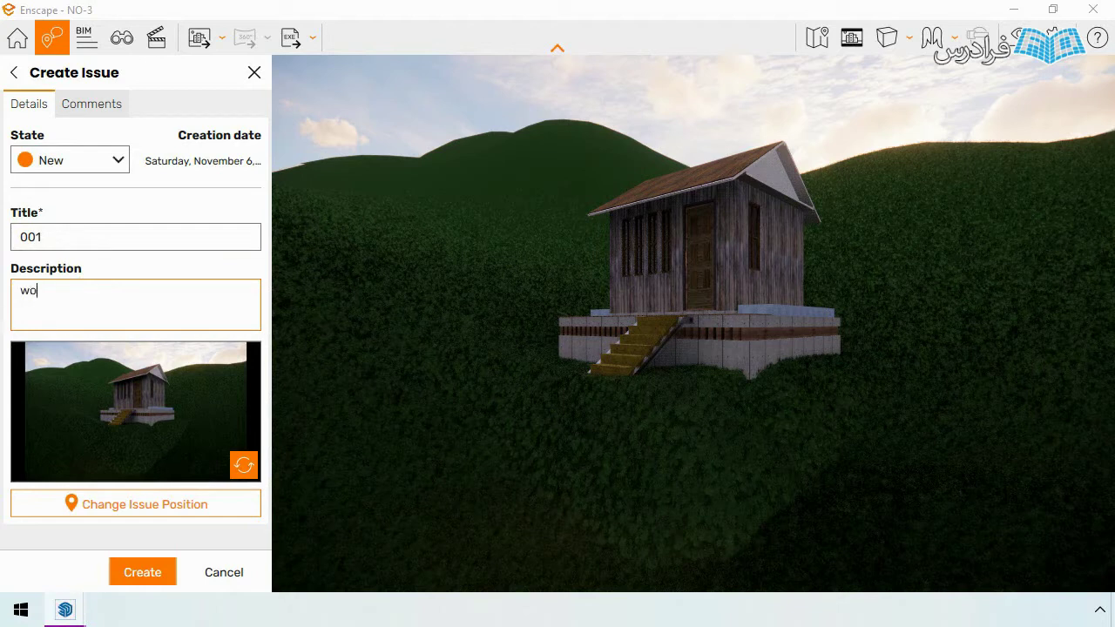
{"action": "type", "text": "ody cab"}
{"action": "type", "text": "in"}
Step: Update the issue's snapshot to the current view and start repositioning its marker
{"action": "left_click", "coordinate": [247, 466]}
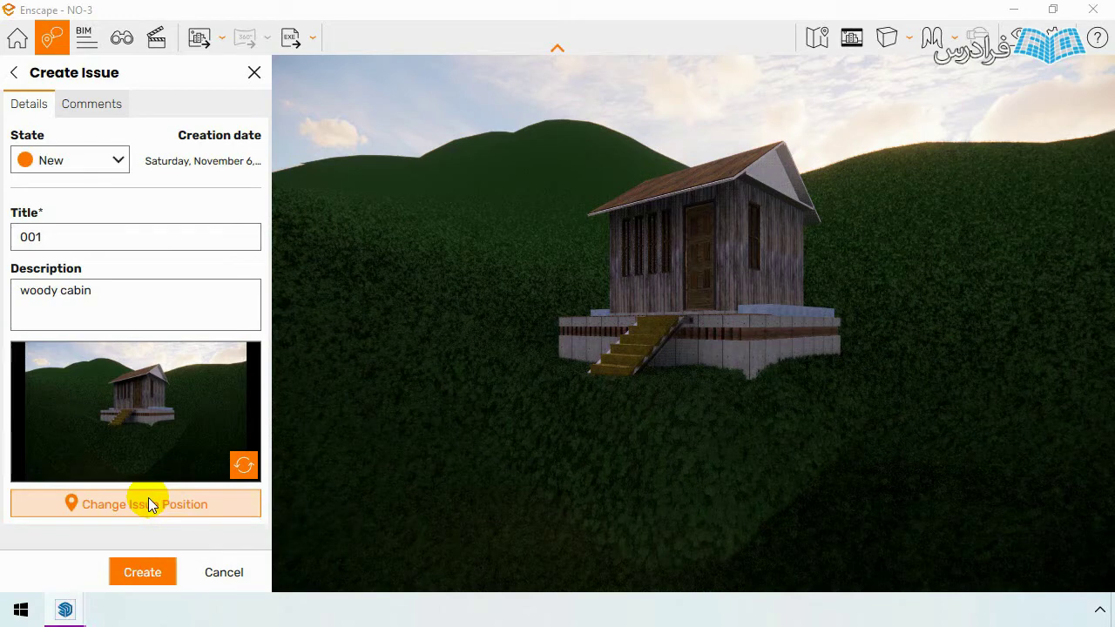
{"action": "left_click", "coordinate": [148, 497]}
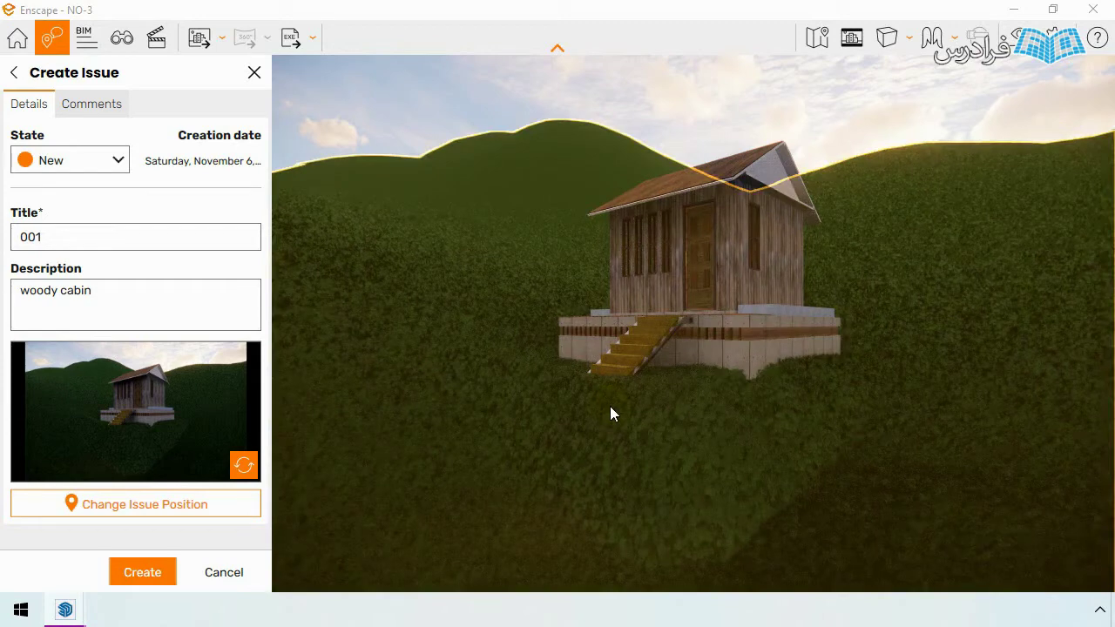
{"action": "left_click", "coordinate": [482, 84]}
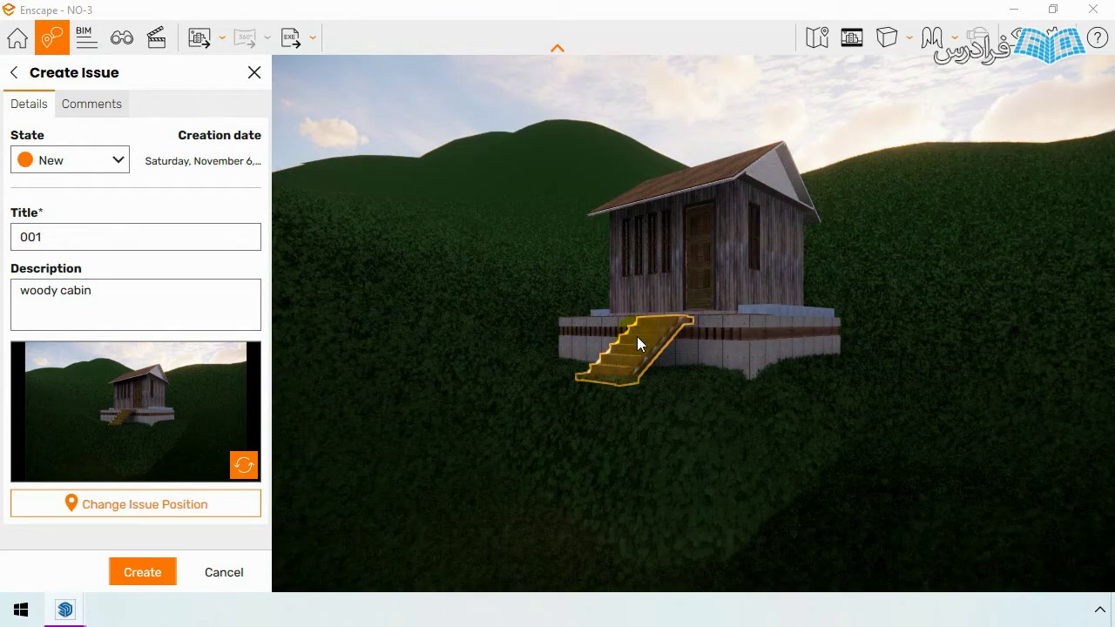
{"action": "left_click", "coordinate": [75, 160]}
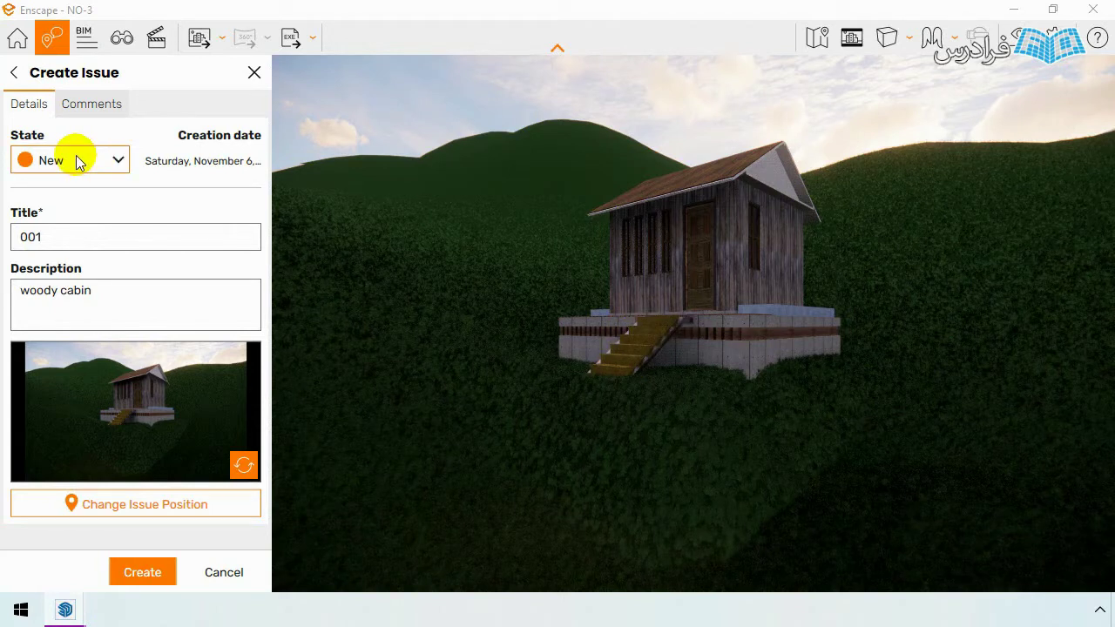
Step: Set the issue state to Removed and begin placing its marker
{"action": "left_click", "coordinate": [77, 162]}
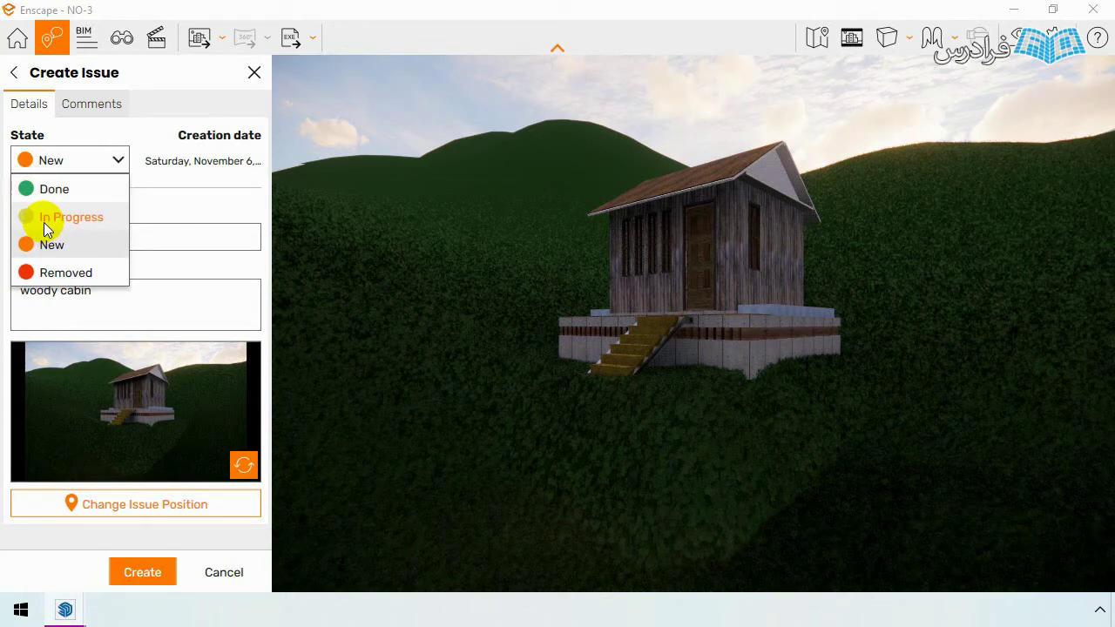
{"action": "left_click", "coordinate": [52, 277]}
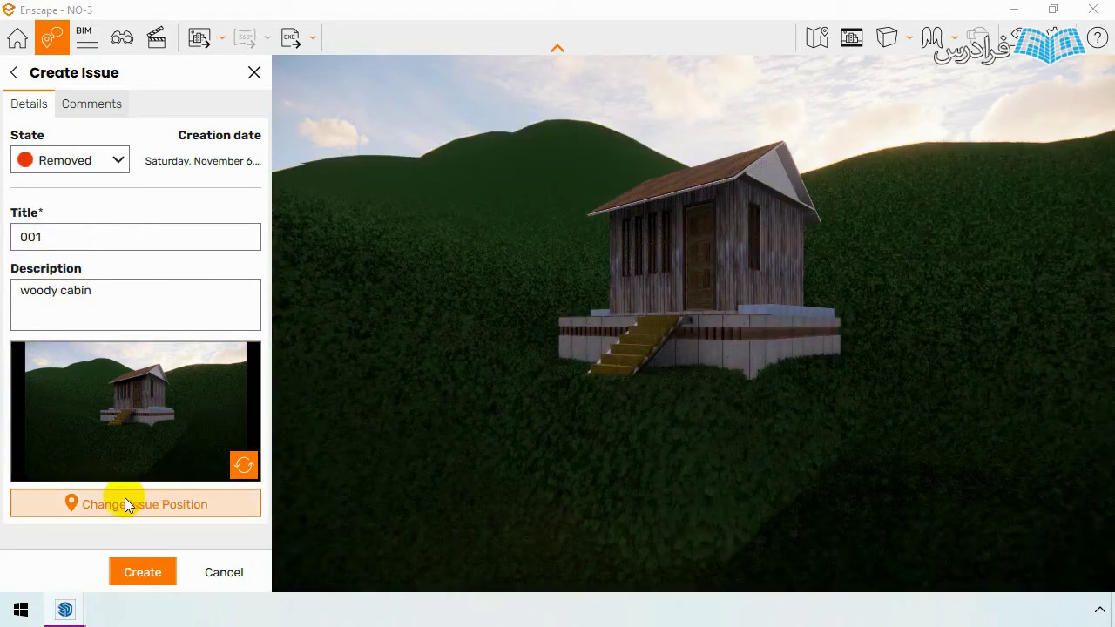
{"action": "left_click", "coordinate": [125, 503]}
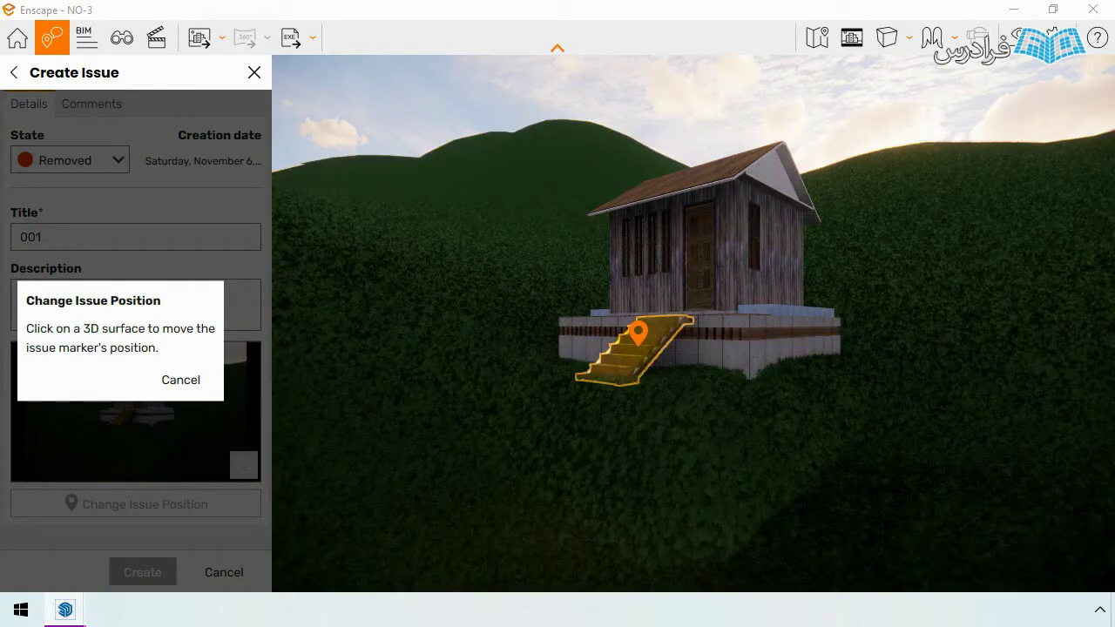
Step: Pin the marker on the cabin's stairs, refresh the thumbnail, and create issue 001
{"action": "left_click", "coordinate": [638, 341]}
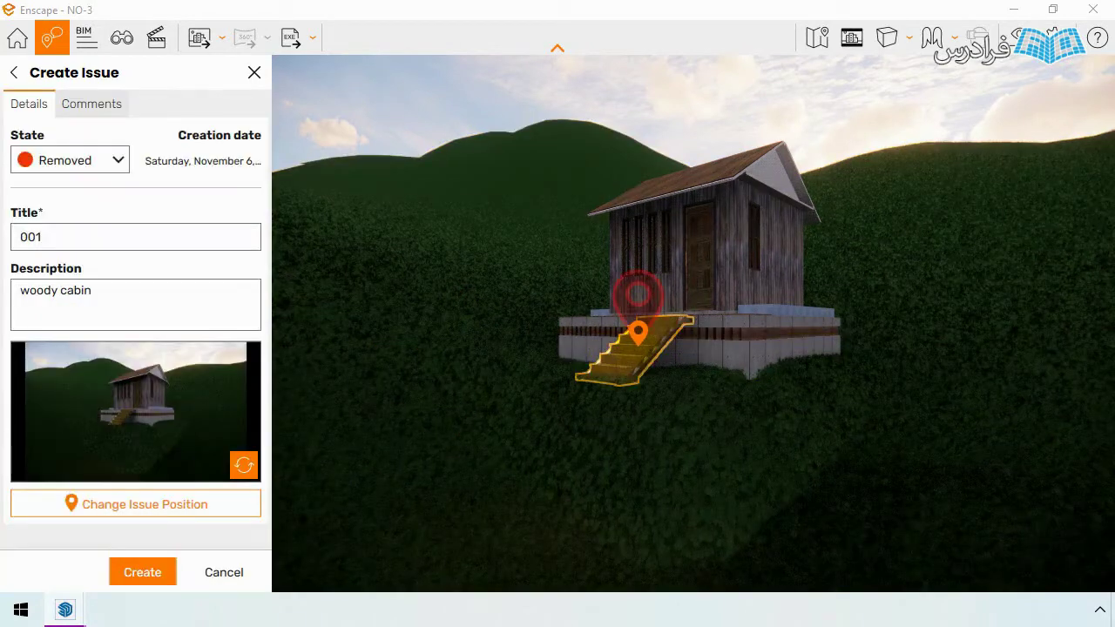
{"action": "left_click", "coordinate": [245, 464]}
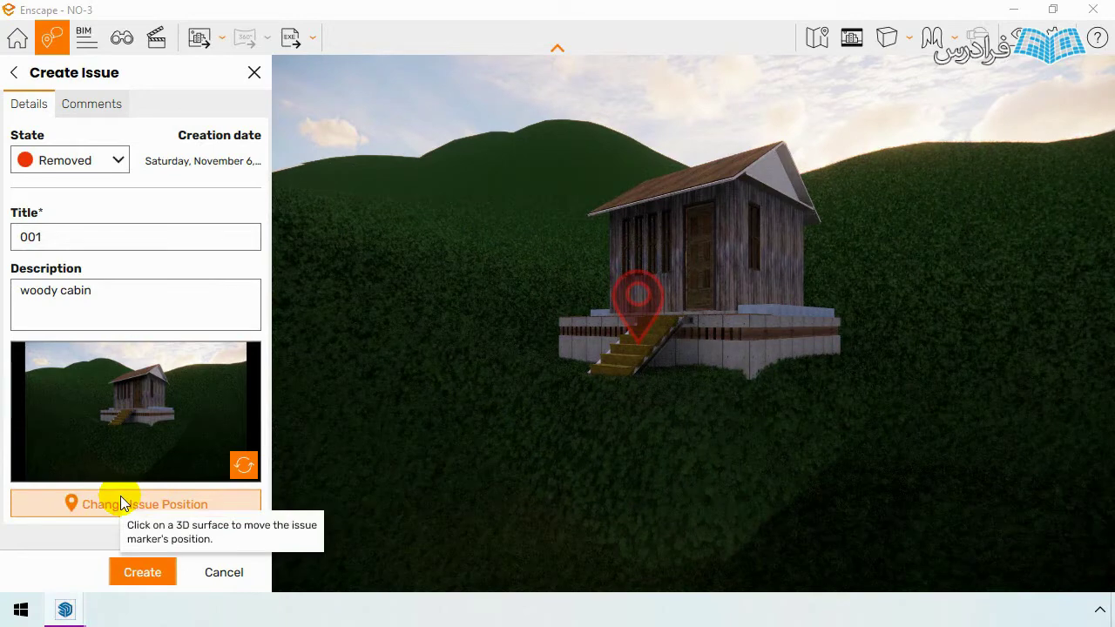
{"action": "left_click", "coordinate": [121, 495]}
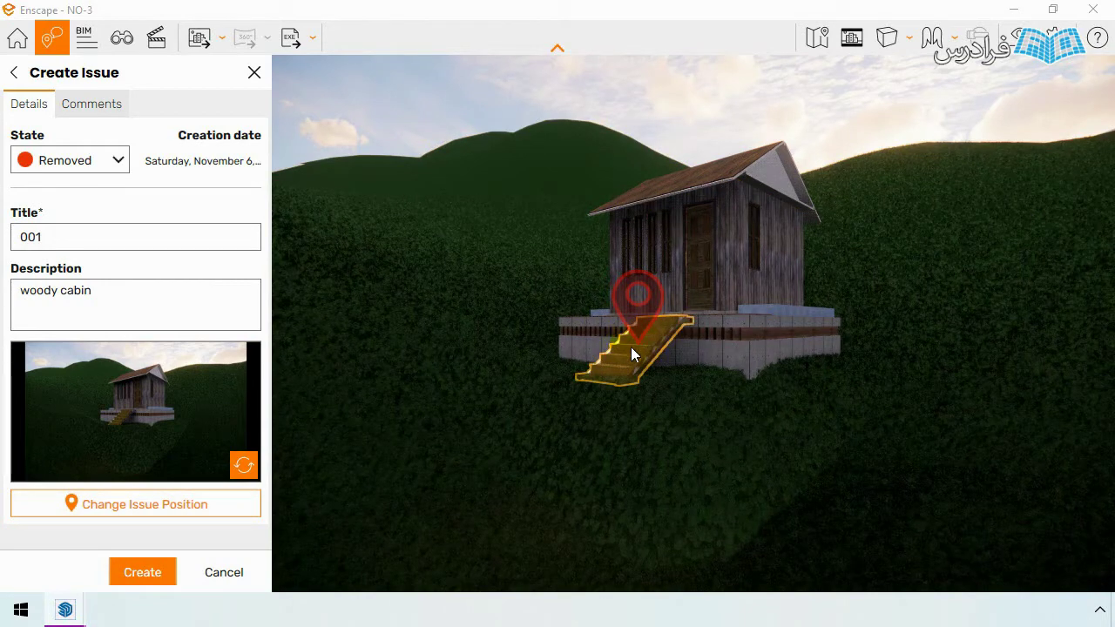
{"action": "left_click", "coordinate": [144, 573]}
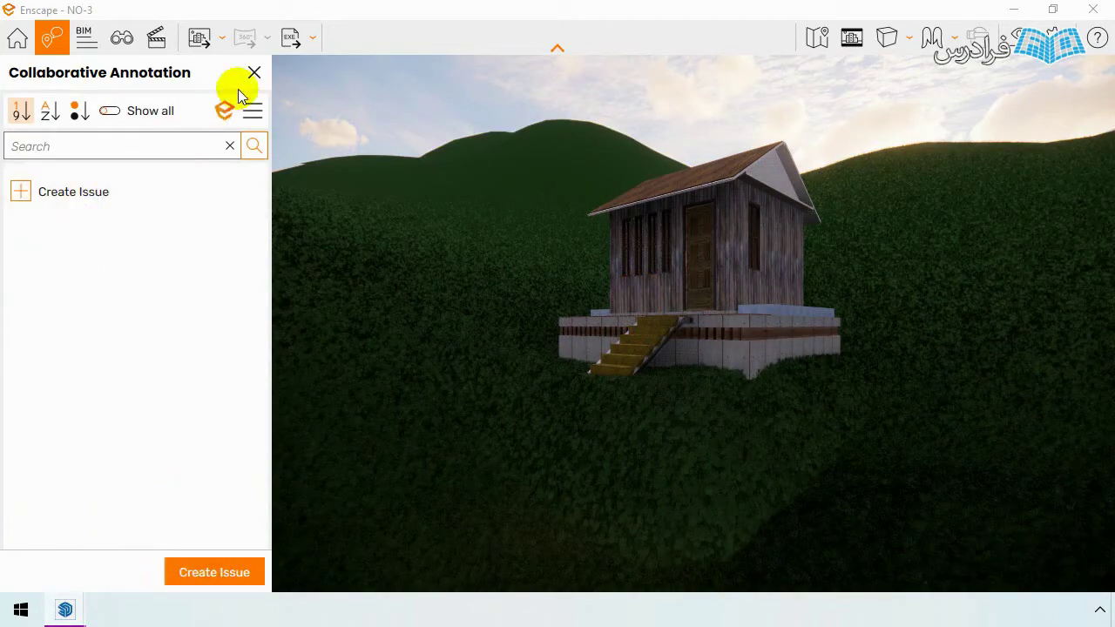
Step: Close and reopen the annotation panel, then swing the camera toward the white hillside patch
{"action": "left_click", "coordinate": [262, 73]}
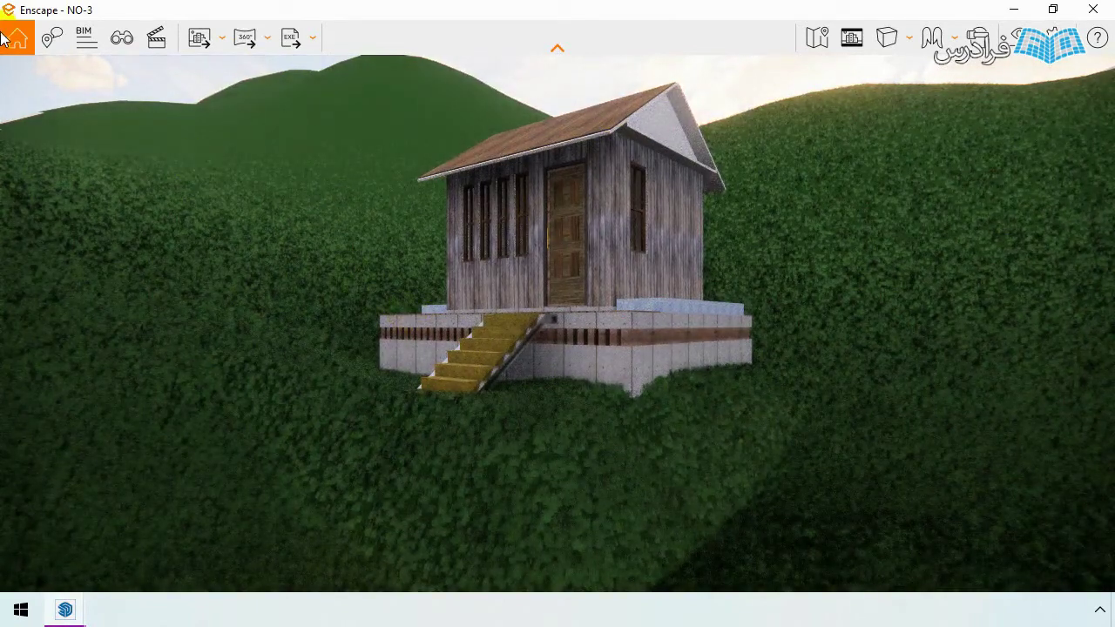
{"action": "left_click", "coordinate": [48, 35]}
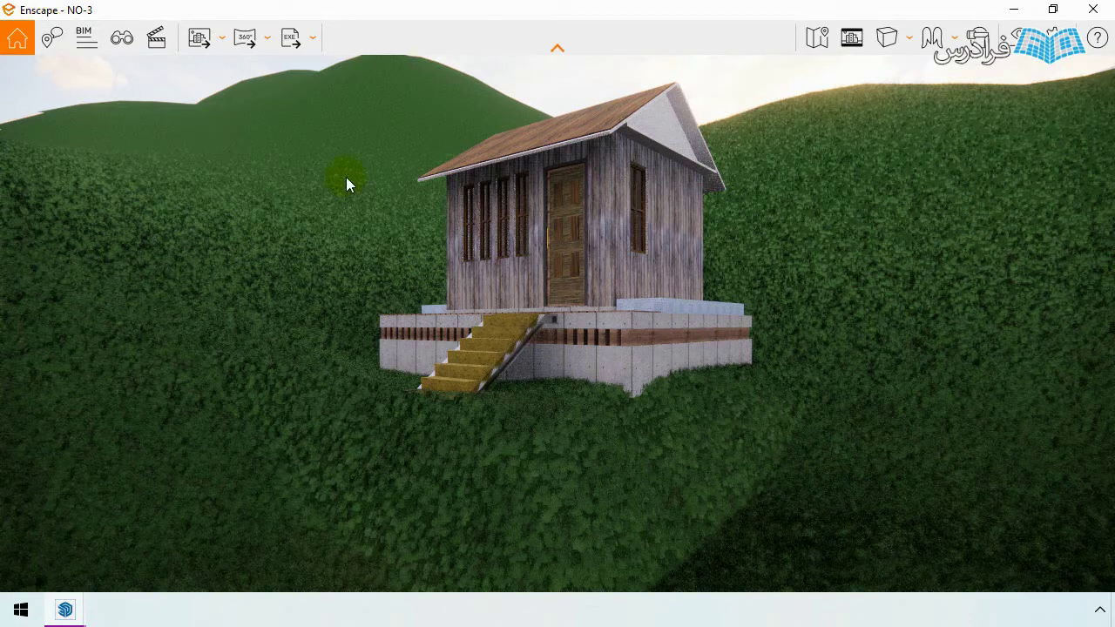
{"action": "mouse_move", "coordinate": [346, 177]}
{"action": "left_mouse_down"}
{"action": "mouse_move", "coordinate": [558, 226]}
{"action": "mouse_move", "coordinate": [646, 352]}
{"action": "mouse_move", "coordinate": [557, 366]}
{"action": "left_mouse_up"}
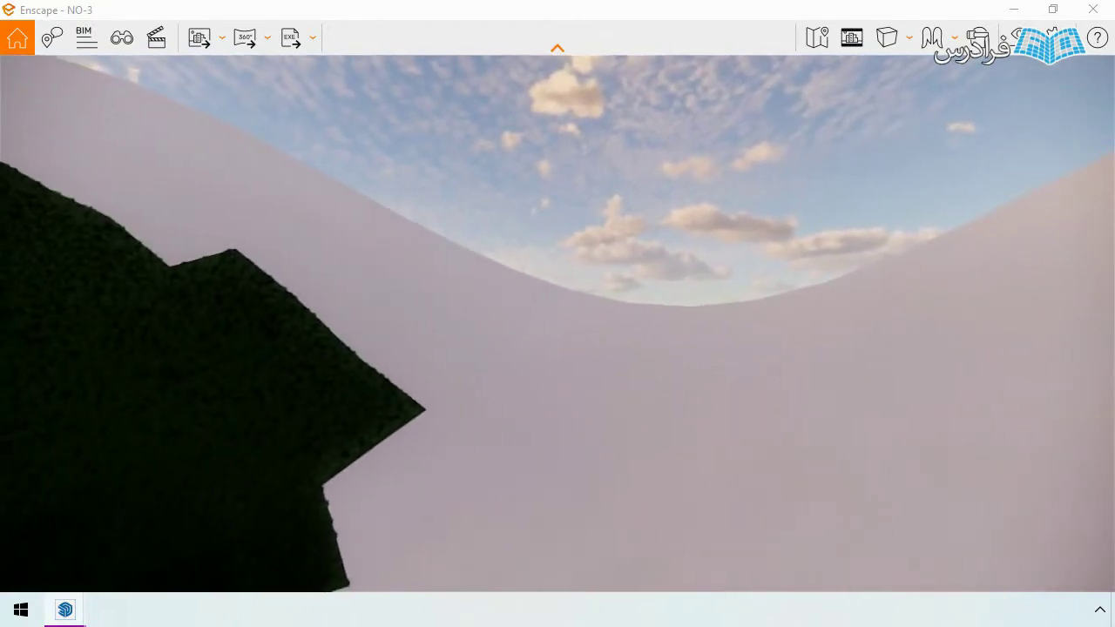
Step: Minimize Enscape and orbit out to an elevated overview of the cabin in SketchUp
{"action": "left_click", "coordinate": [1030, 8]}
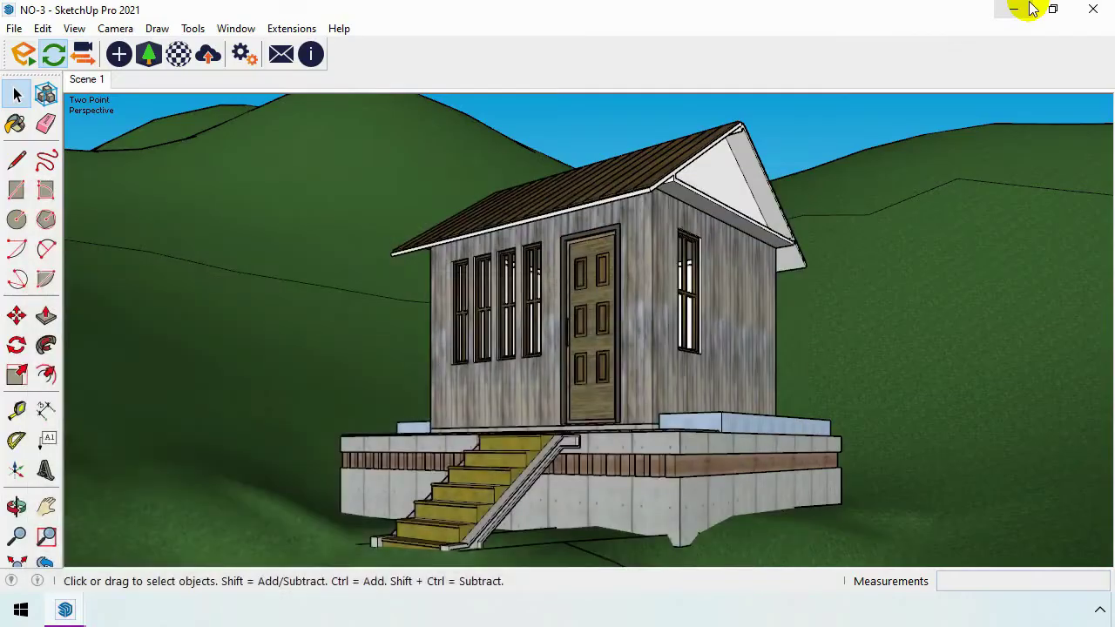
{"action": "mouse_move", "coordinate": [308, 179]}
{"action": "middle_mouse_down"}
{"action": "mouse_move", "coordinate": [528, 311]}
{"action": "mouse_move", "coordinate": [341, 334]}
{"action": "middle_mouse_up"}
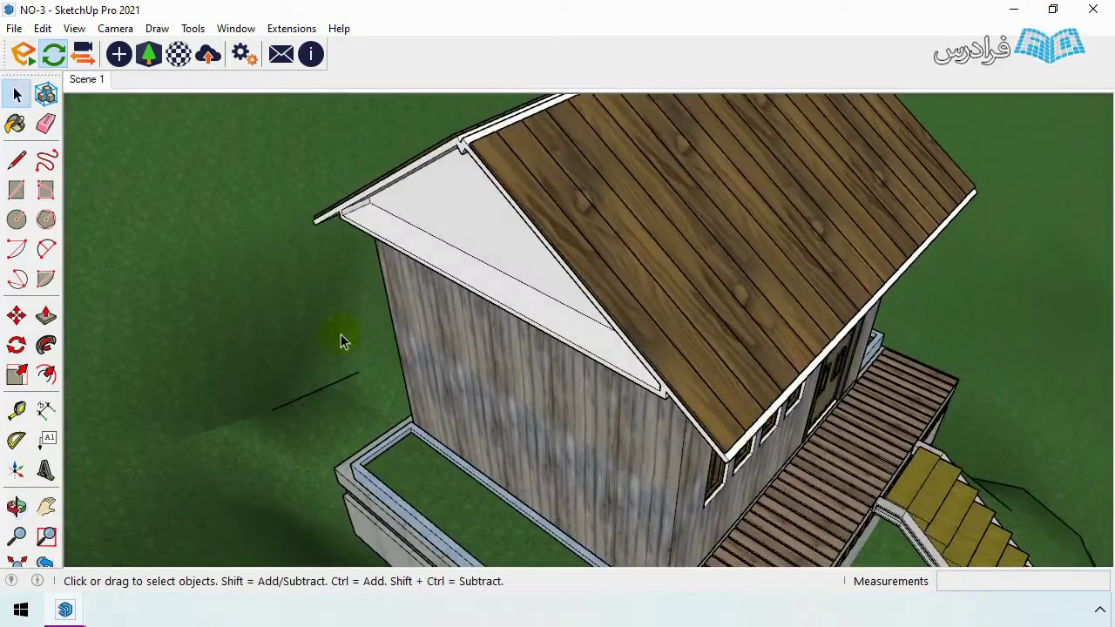
{"action": "scroll", "coordinate": [340, 334], "scroll_direction": "down", "scroll_amount": 5}
Step: Sample Grass Yardex, paint both white terrain faces, and bring Enscape back to the front
{"action": "left_click", "coordinate": [16, 127]}
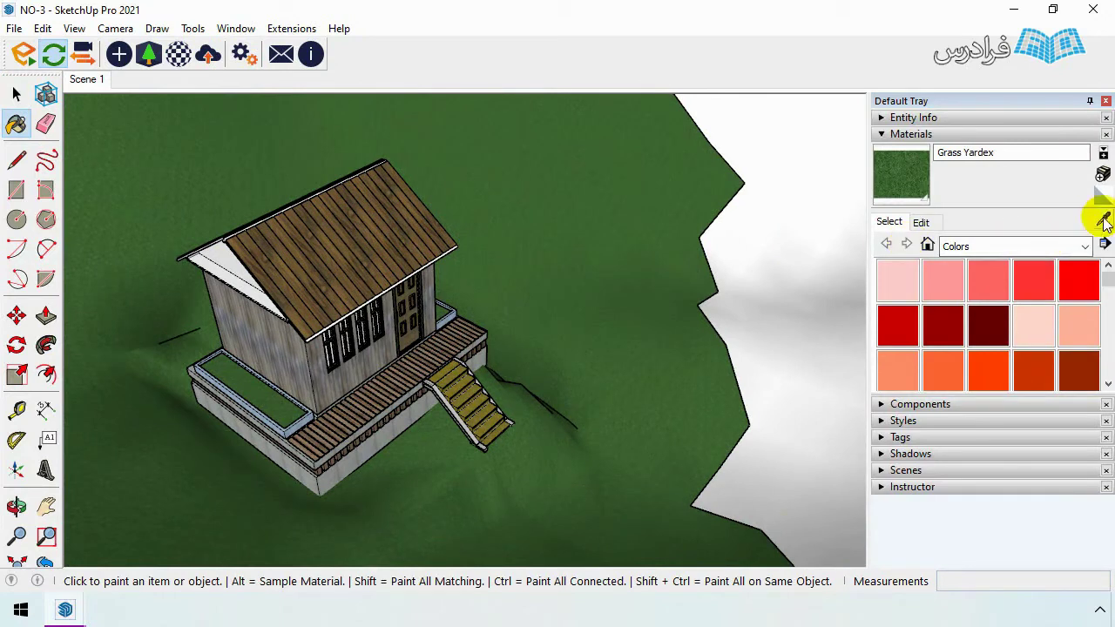
{"action": "left_click", "coordinate": [1101, 219]}
{"action": "left_click", "coordinate": [662, 217]}
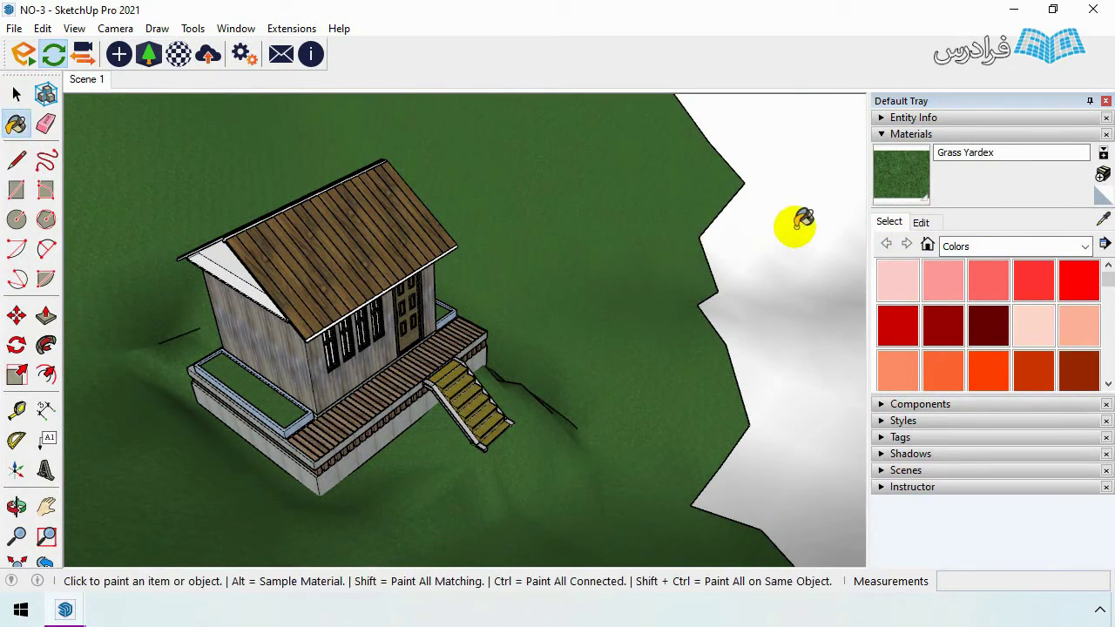
{"action": "left_click", "coordinate": [792, 223]}
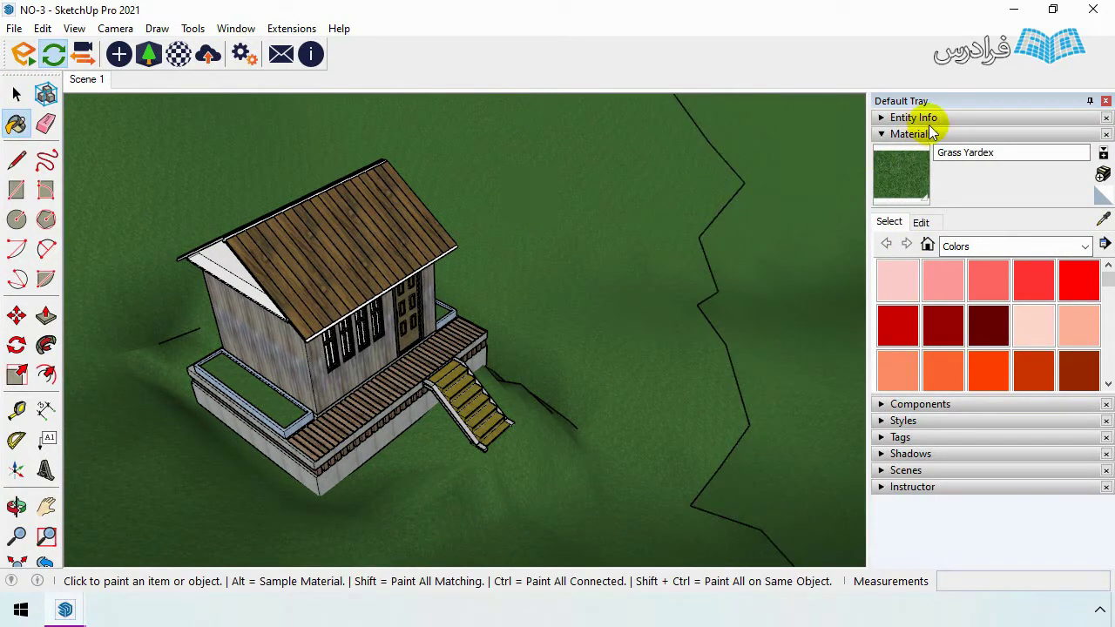
{"action": "left_click", "coordinate": [1104, 101]}
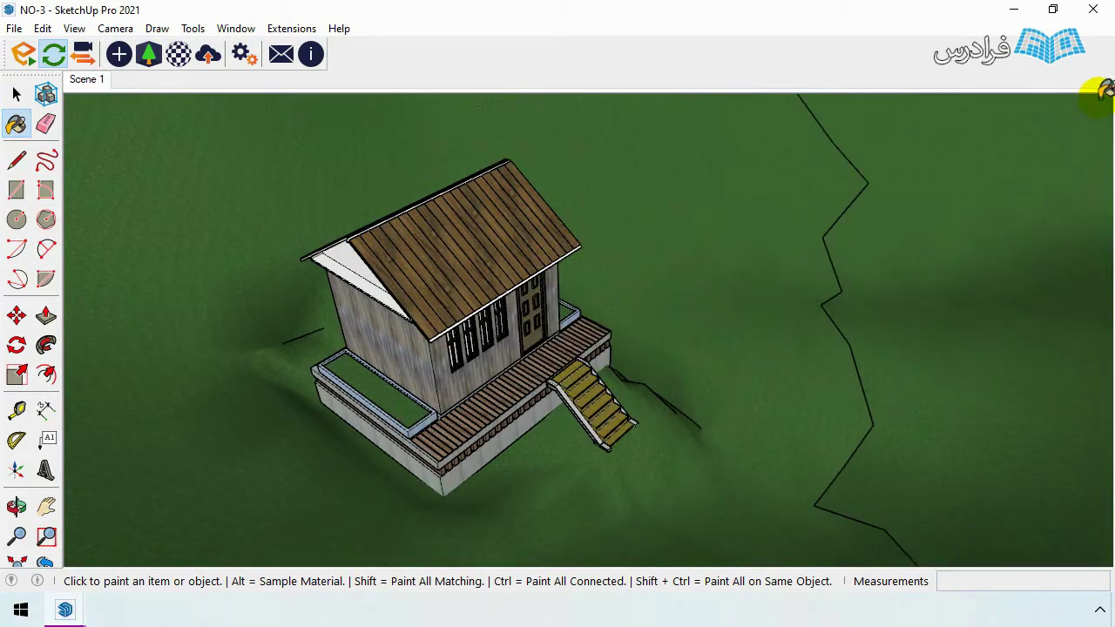
{"action": "mouse_move", "coordinate": [66, 609]}
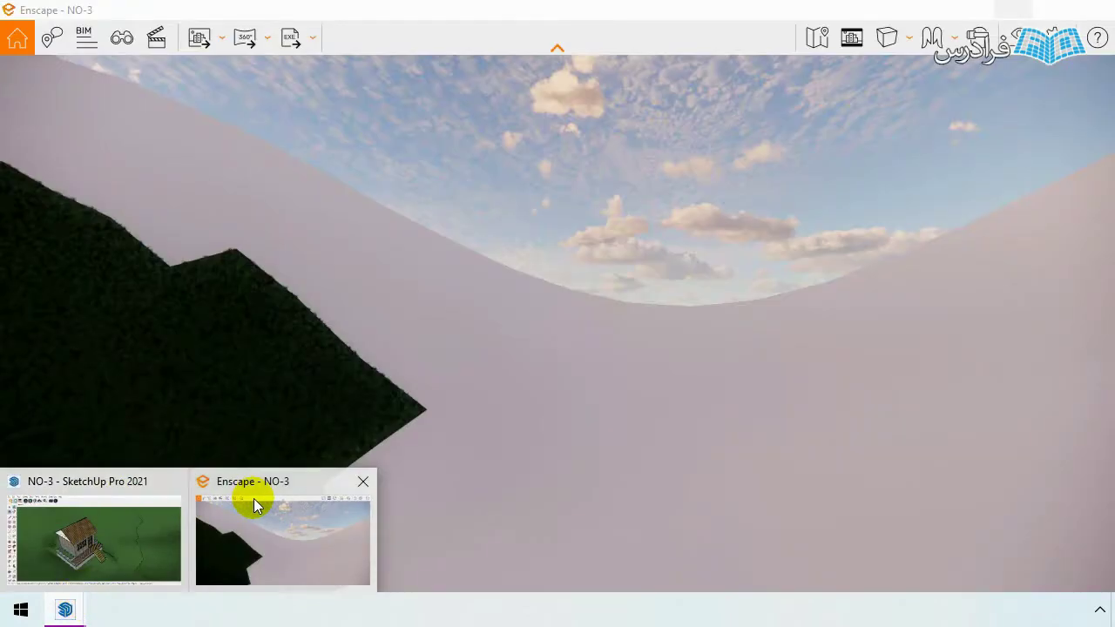
{"action": "left_click", "coordinate": [253, 499]}
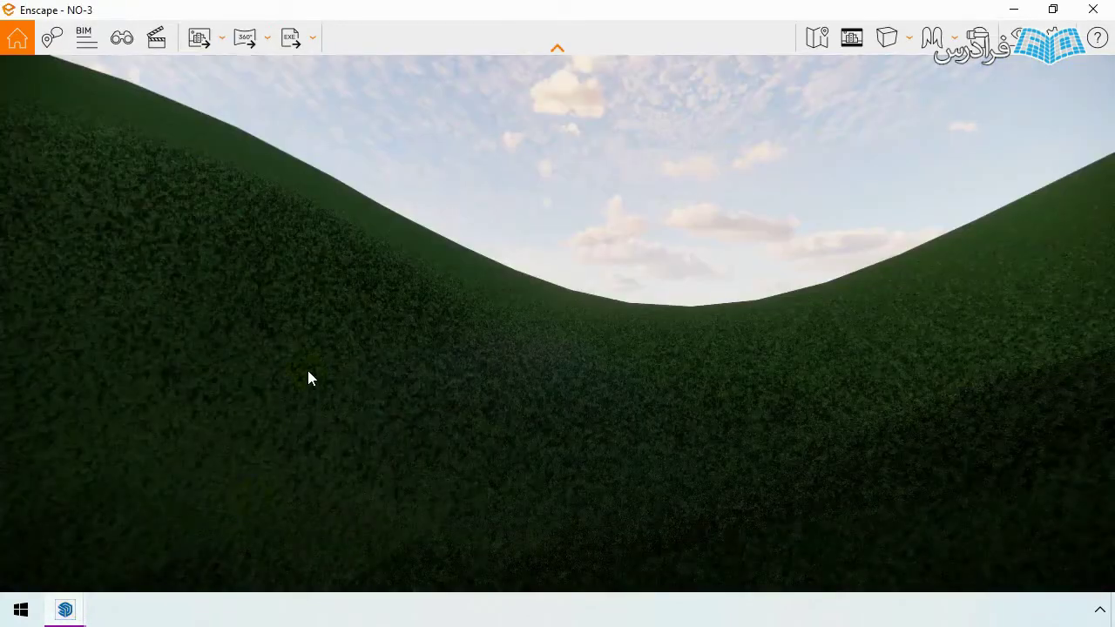
Step: Look around the newly grassed hills and walk forward to centre the cabin
{"action": "mouse_move", "coordinate": [307, 367]}
{"action": "left_mouse_down"}
{"action": "mouse_move", "coordinate": [348, 367]}
{"action": "mouse_move", "coordinate": [337, 383]}
{"action": "mouse_move", "coordinate": [261, 383]}
{"action": "mouse_move", "coordinate": [296, 331]}
{"action": "left_mouse_up"}
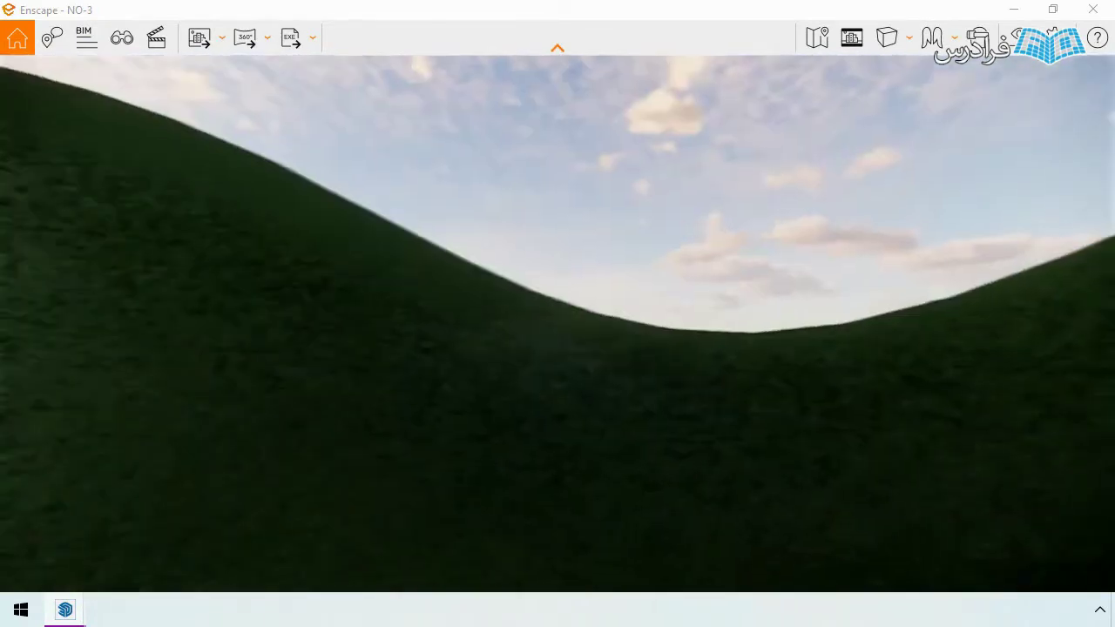
{"action": "mouse_move", "coordinate": [296, 331]}
{"action": "left_mouse_down"}
{"action": "mouse_move", "coordinate": [261, 348]}
{"action": "mouse_move", "coordinate": [139, 349]}
{"action": "left_mouse_up"}
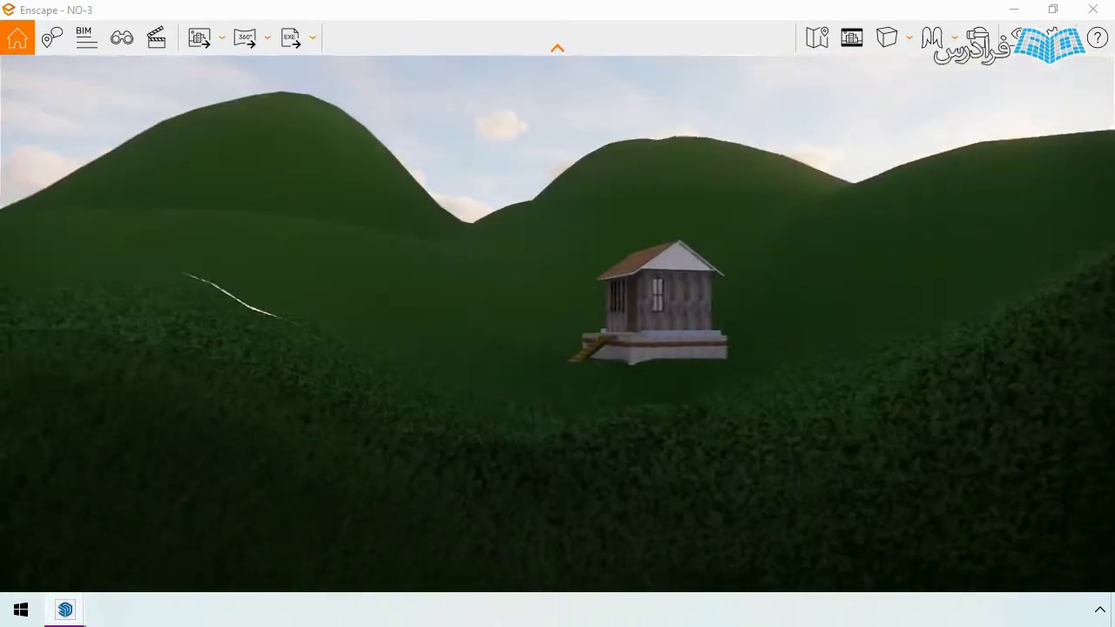
{"action": "key", "text": "w"}
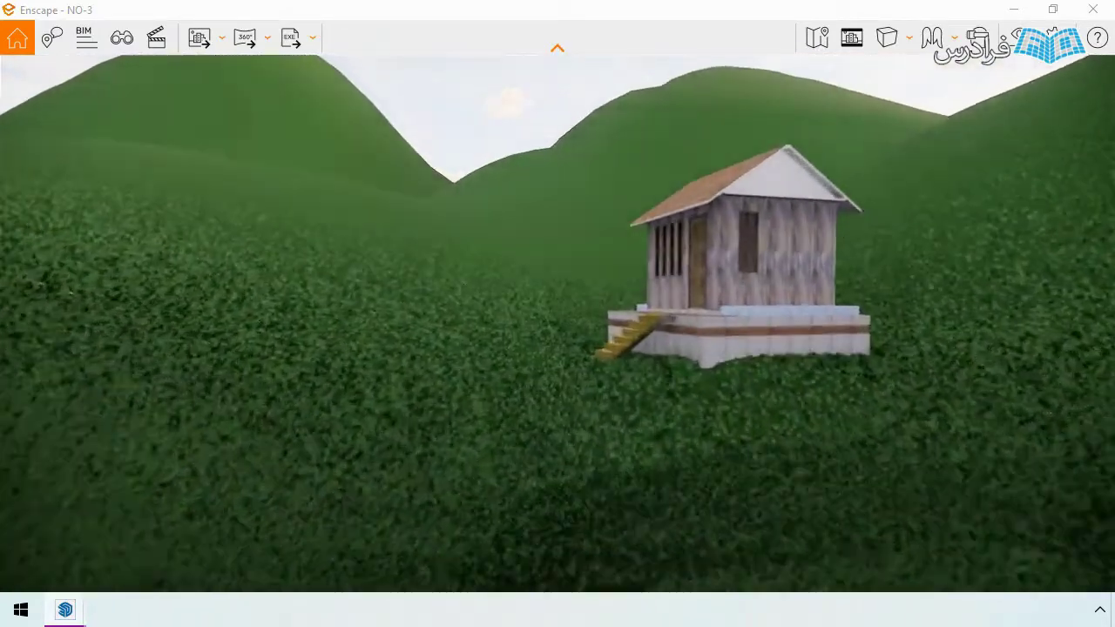
{"action": "left_click_drag", "start_coordinate": [627, 383], "coordinate": [686, 385]}
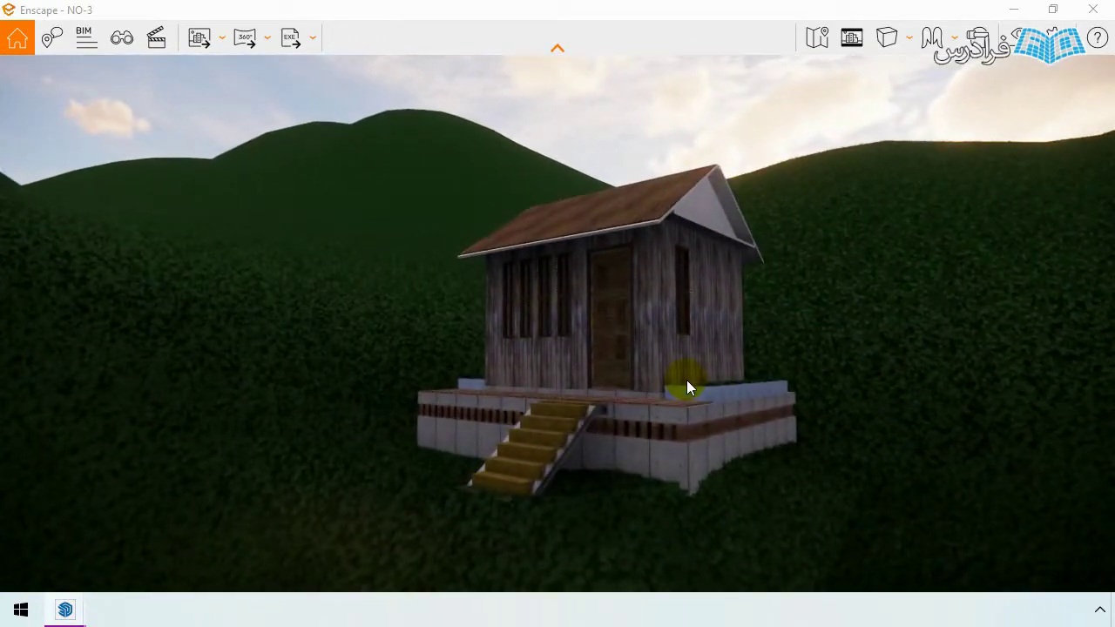
Step: Jump the camera to the saved Scene 1 view and close View Management
{"action": "left_click", "coordinate": [124, 44]}
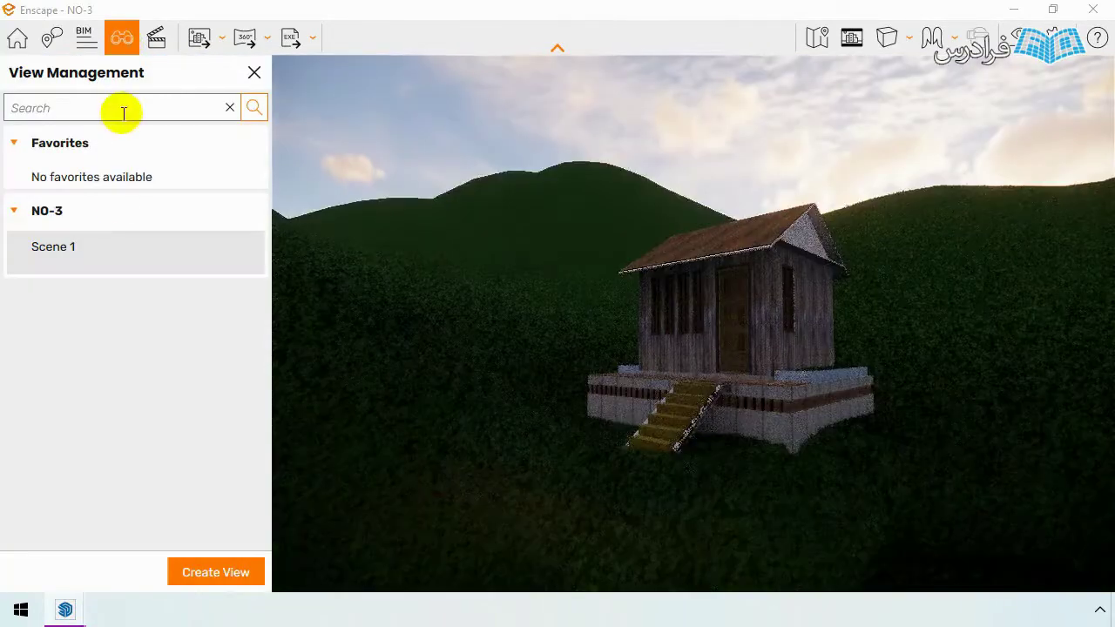
{"action": "left_click", "coordinate": [62, 254]}
{"action": "left_click", "coordinate": [254, 73]}
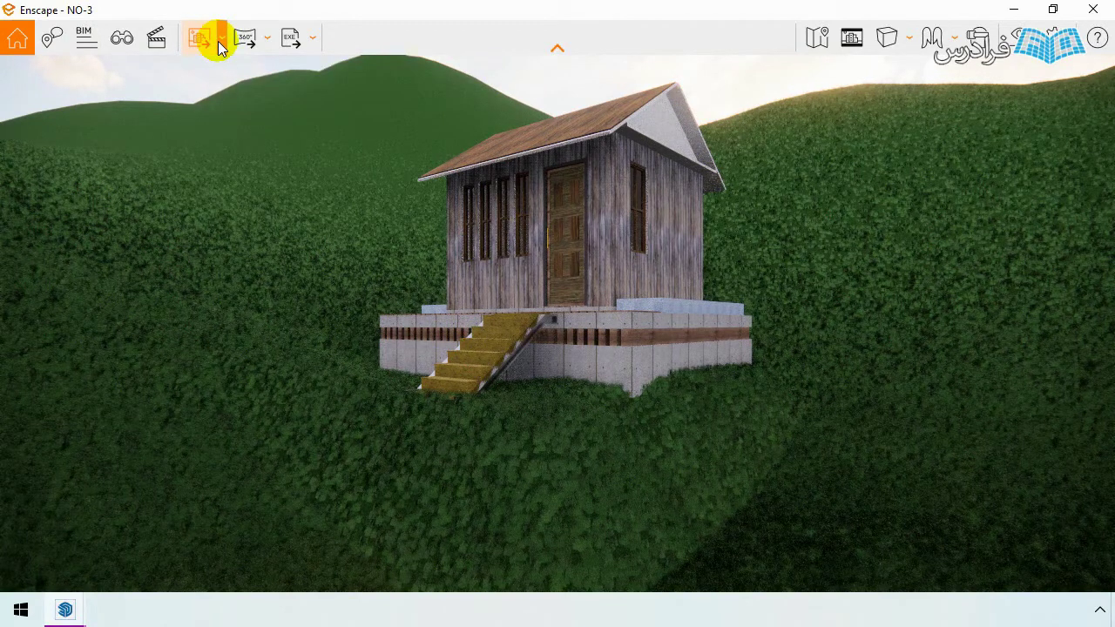
{"action": "left_click", "coordinate": [222, 41]}
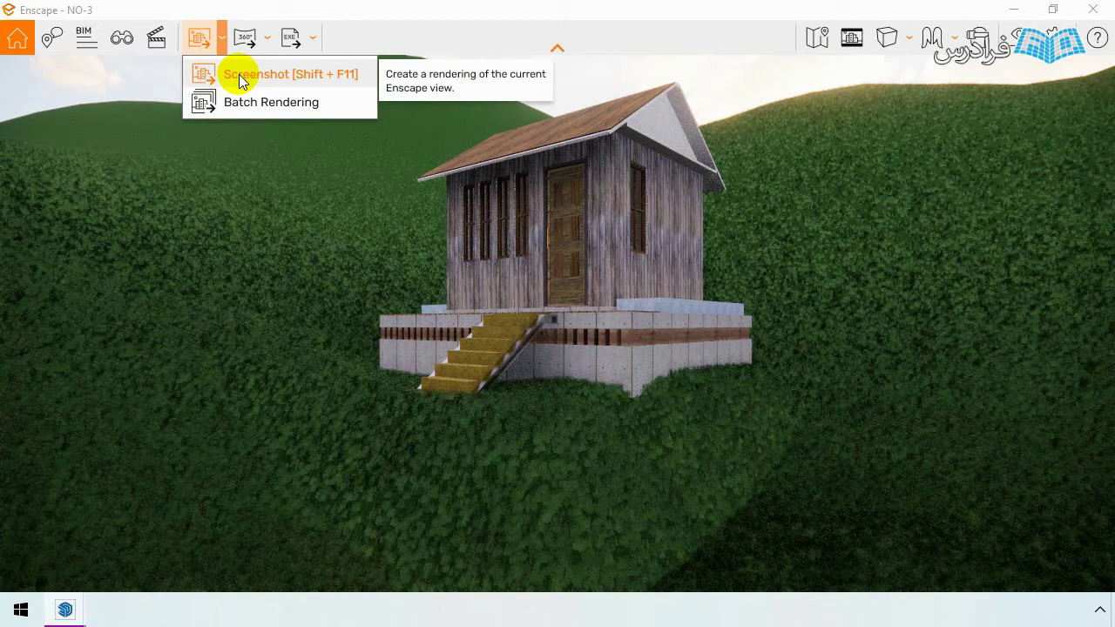
{"action": "left_click", "coordinate": [234, 106]}
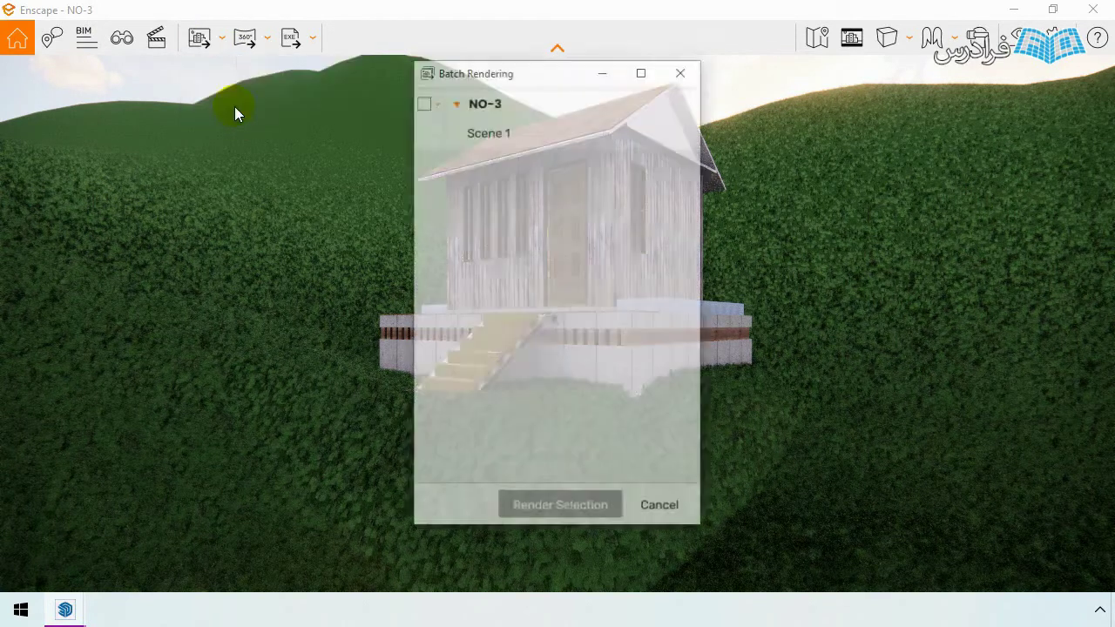
{"action": "left_click", "coordinate": [423, 130]}
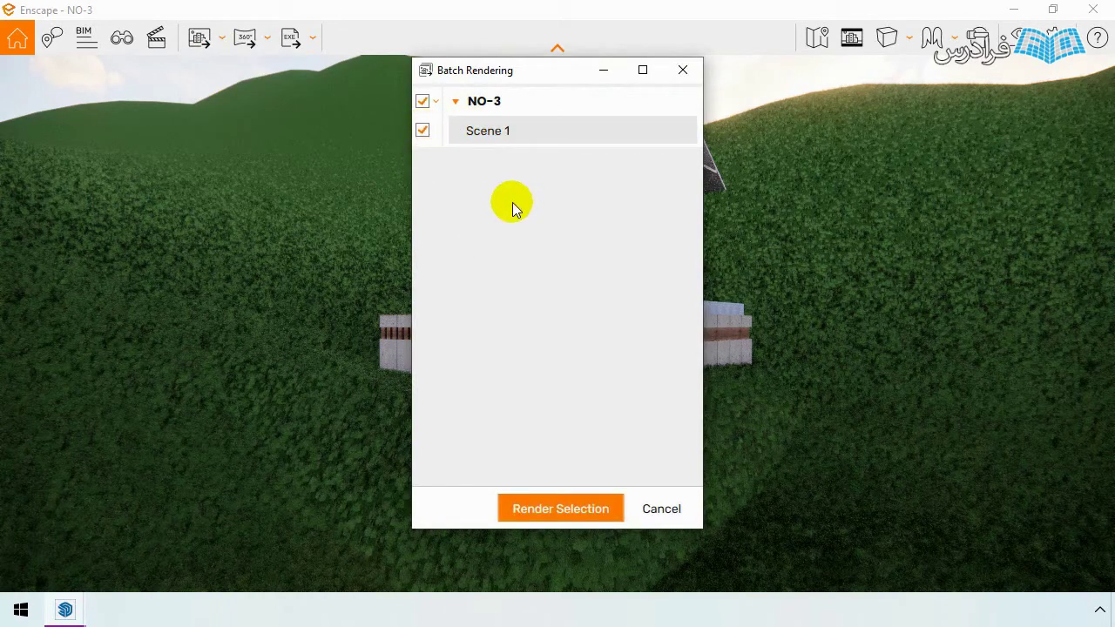
{"action": "left_click", "coordinate": [662, 514]}
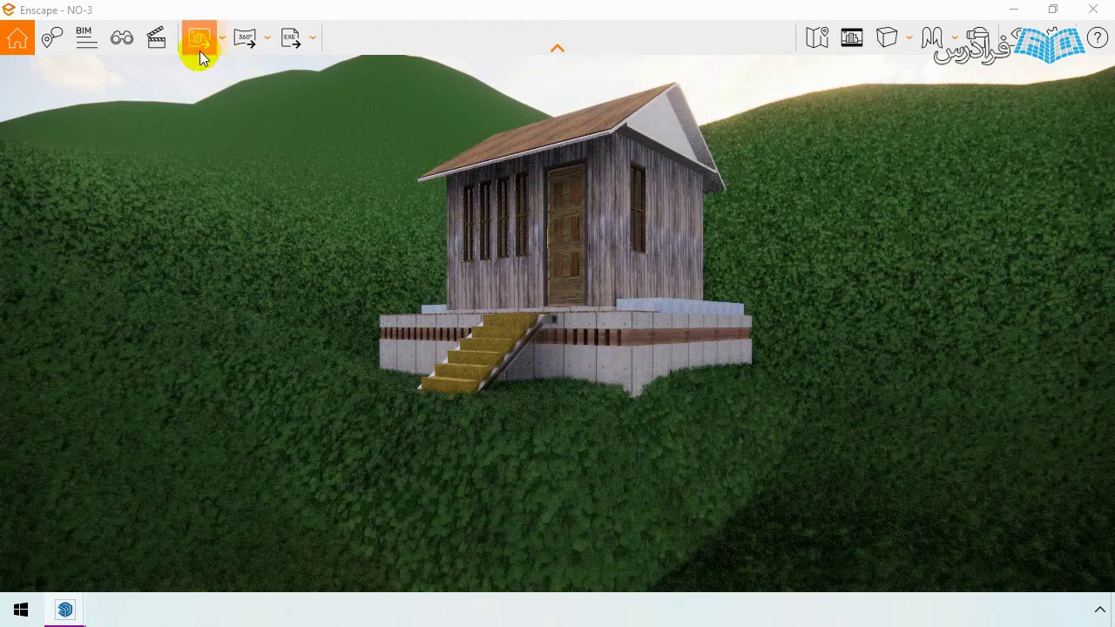
{"action": "left_click", "coordinate": [264, 45]}
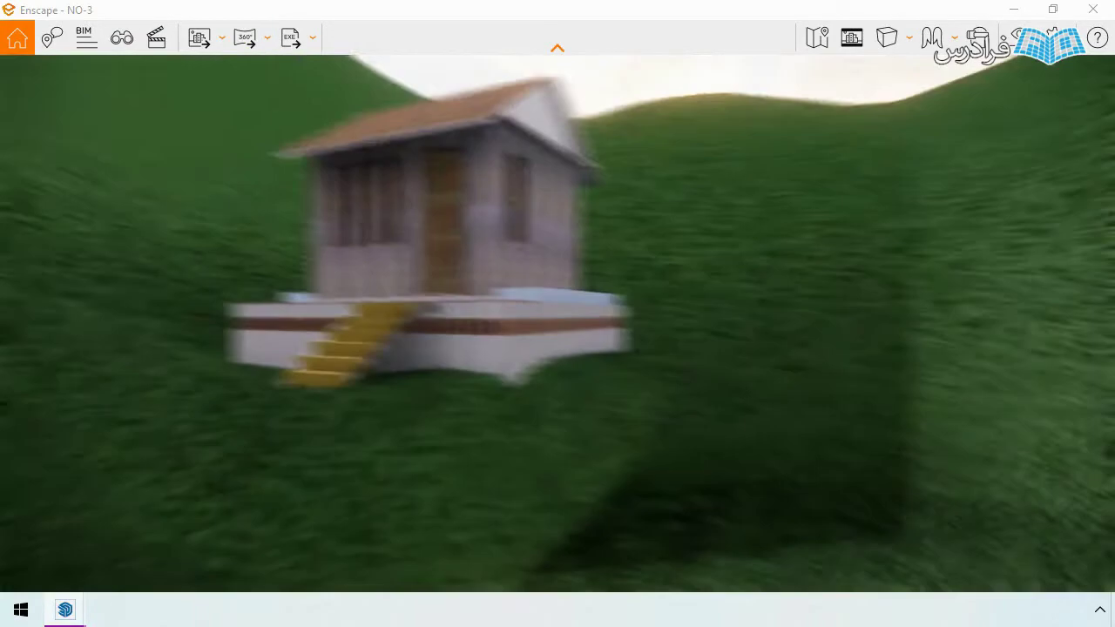
{"action": "mouse_move", "coordinate": [501, 249]}
{"action": "left_mouse_down"}
{"action": "mouse_move", "coordinate": [662, 288]}
{"action": "mouse_move", "coordinate": [558, 296]}
{"action": "left_mouse_up"}
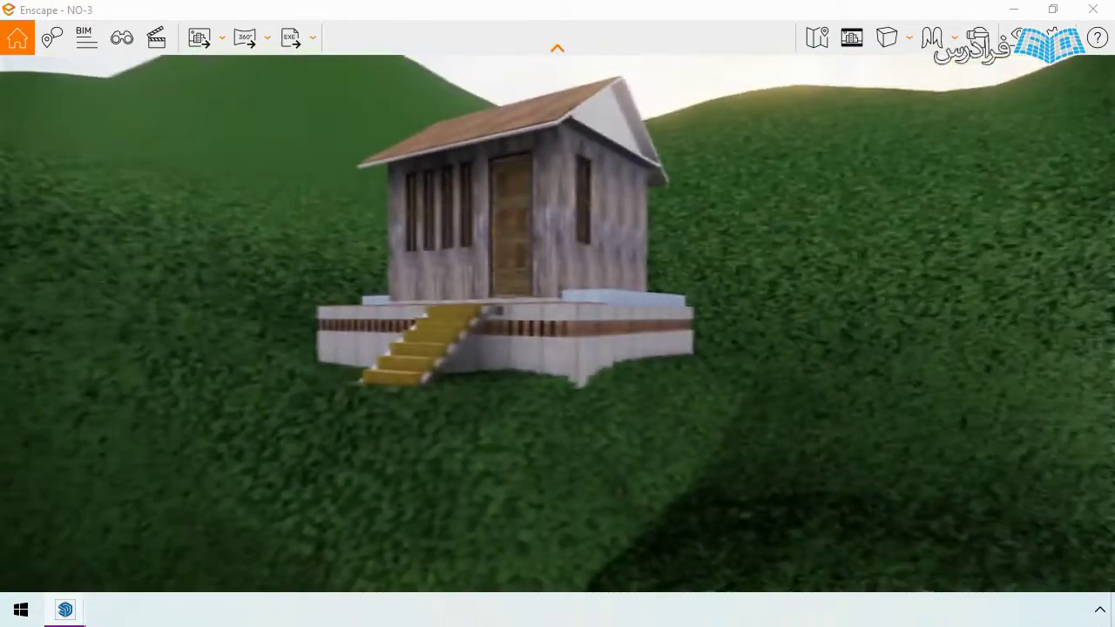
{"action": "mouse_move", "coordinate": [558, 296]}
{"action": "left_mouse_down"}
{"action": "mouse_move", "coordinate": [662, 349]}
{"action": "mouse_move", "coordinate": [489, 251]}
{"action": "left_mouse_up"}
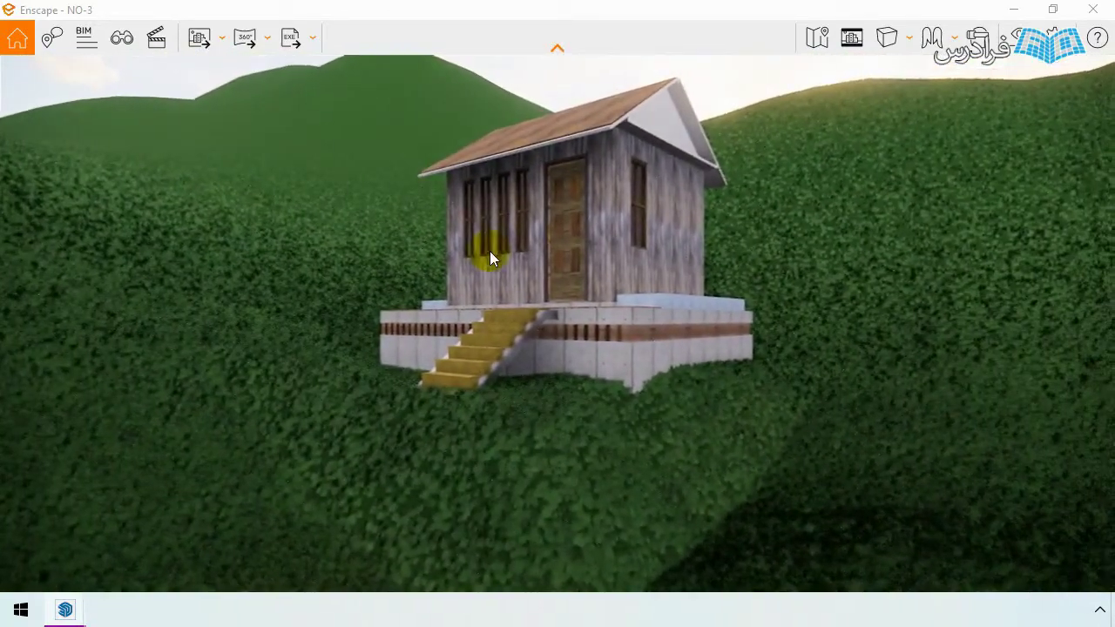
{"action": "left_click", "coordinate": [263, 38]}
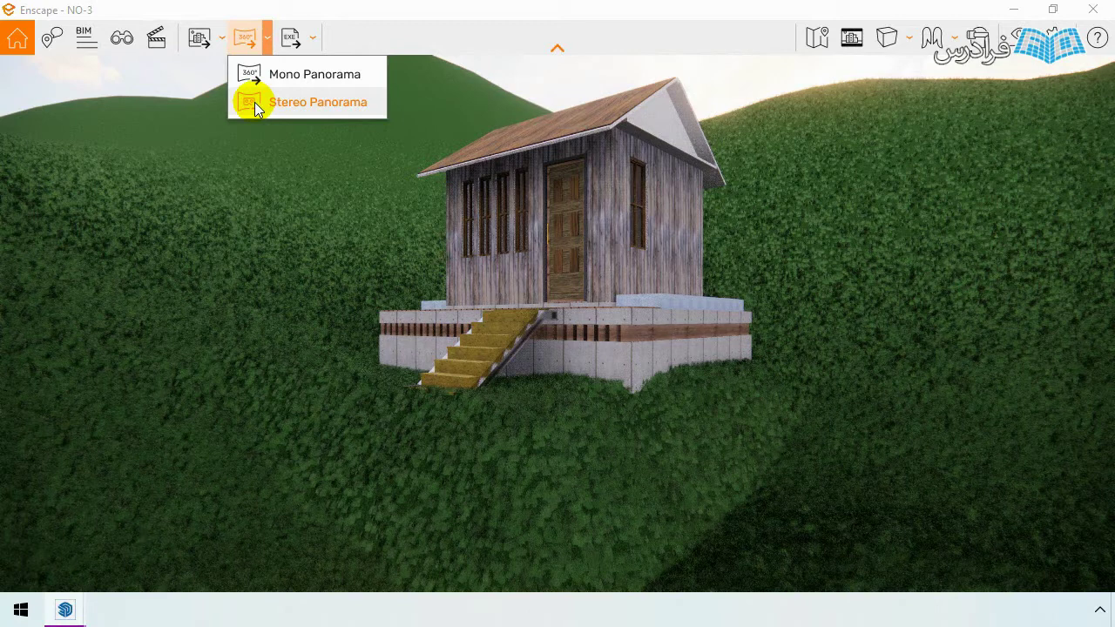
{"action": "left_click", "coordinate": [314, 36]}
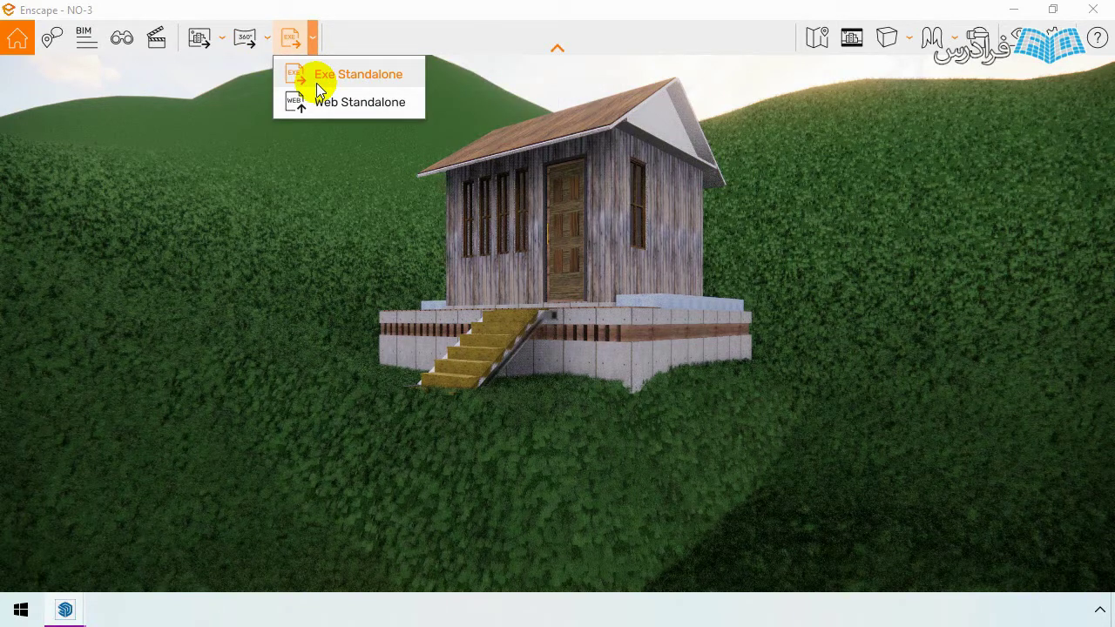
{"action": "left_click", "coordinate": [359, 60]}
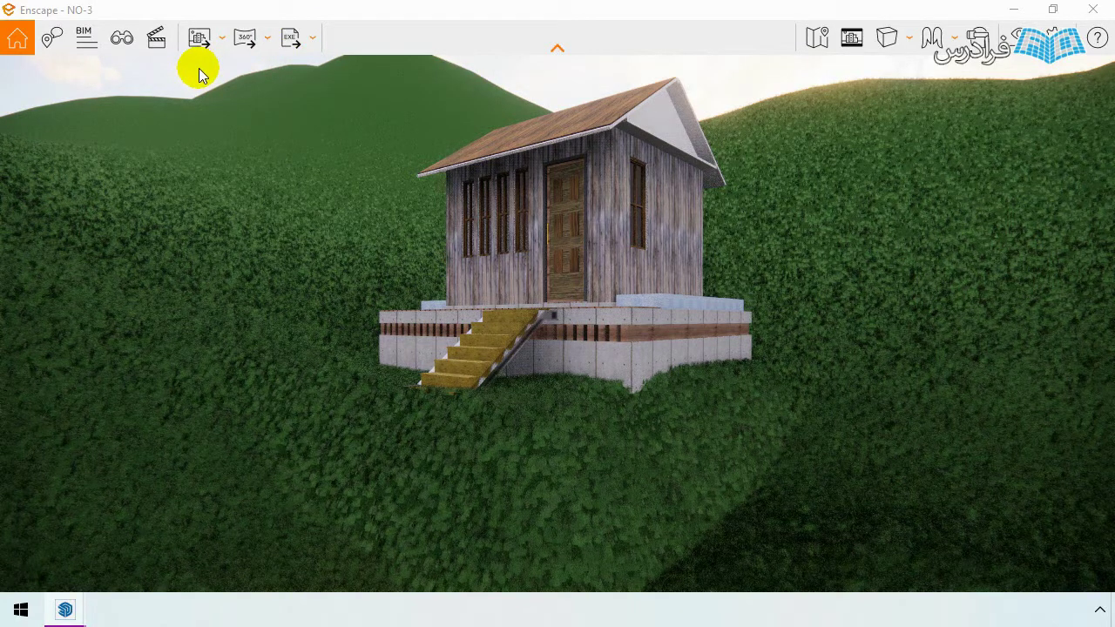
{"action": "left_click_drag", "start_coordinate": [293, 149], "coordinate": [293, 122]}
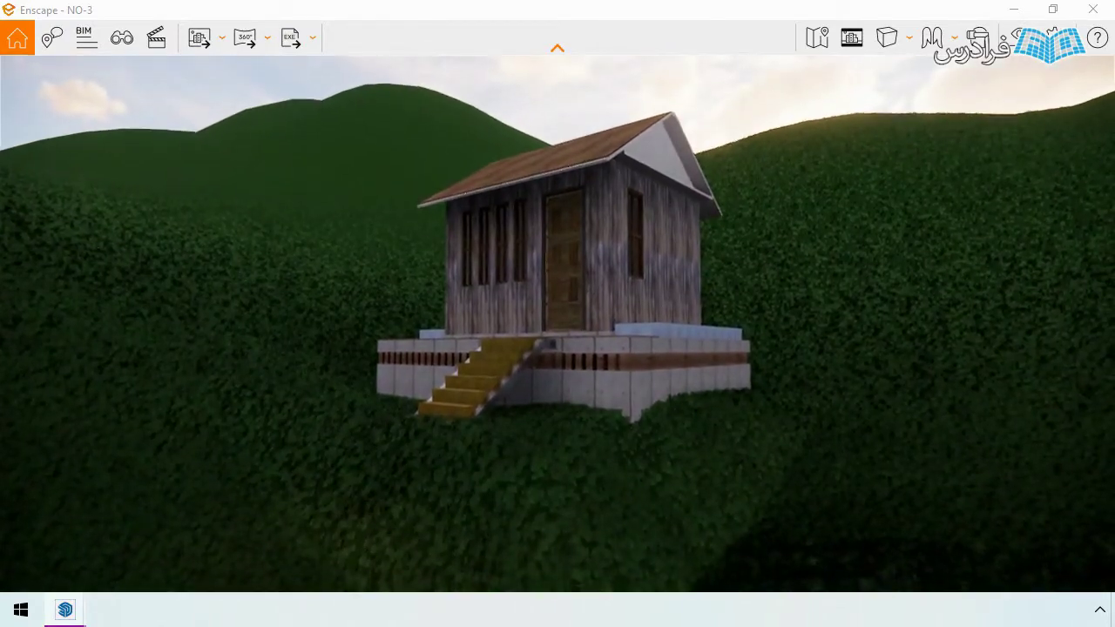
Step: Start a screenshot, leave the file type as PNG, and cancel the Save Screenshot dialog
{"action": "left_click", "coordinate": [219, 47]}
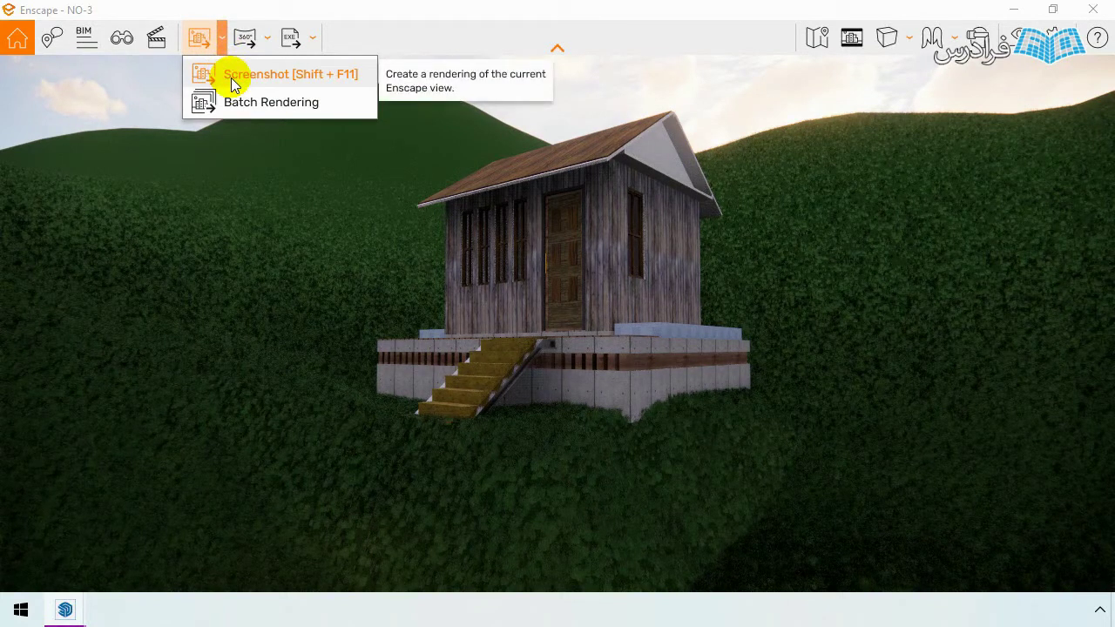
{"action": "left_click", "coordinate": [231, 77]}
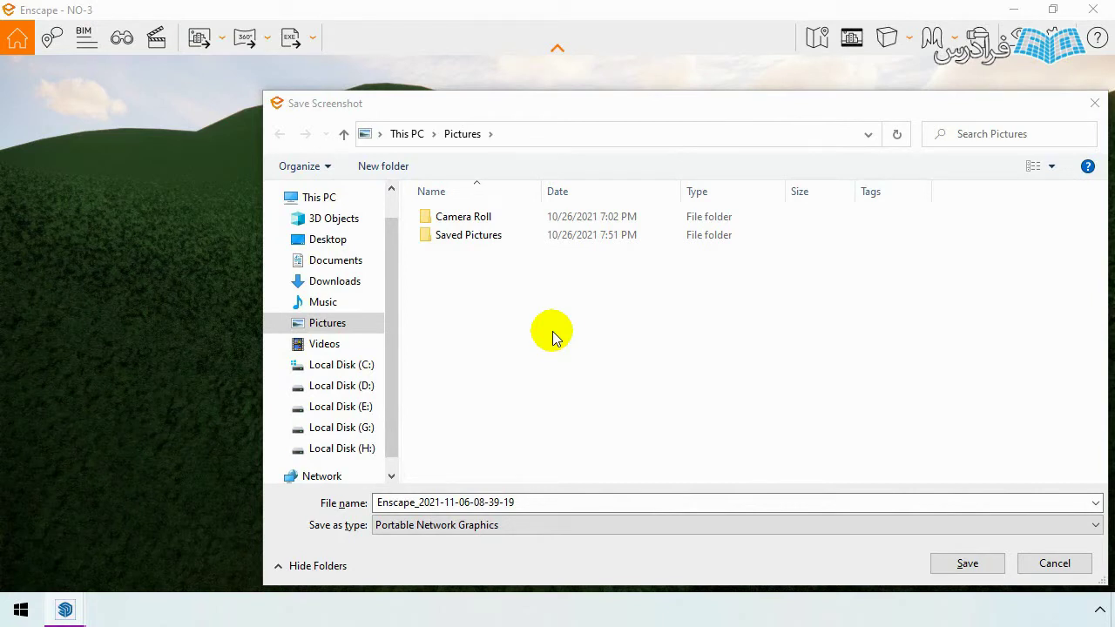
{"action": "left_click", "coordinate": [460, 529]}
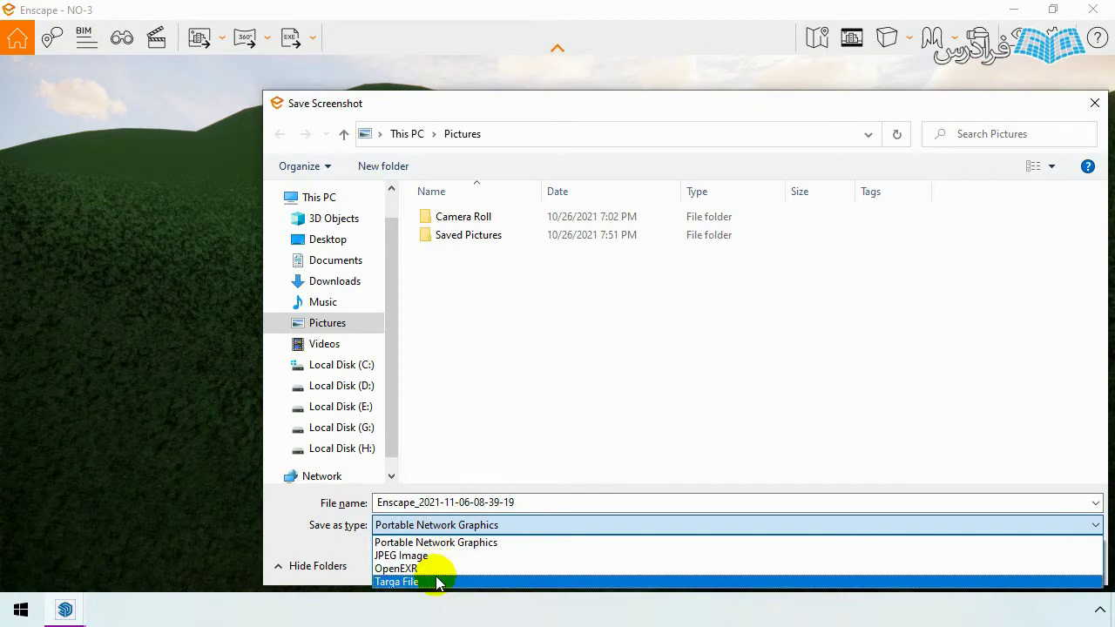
{"action": "left_click", "coordinate": [597, 466]}
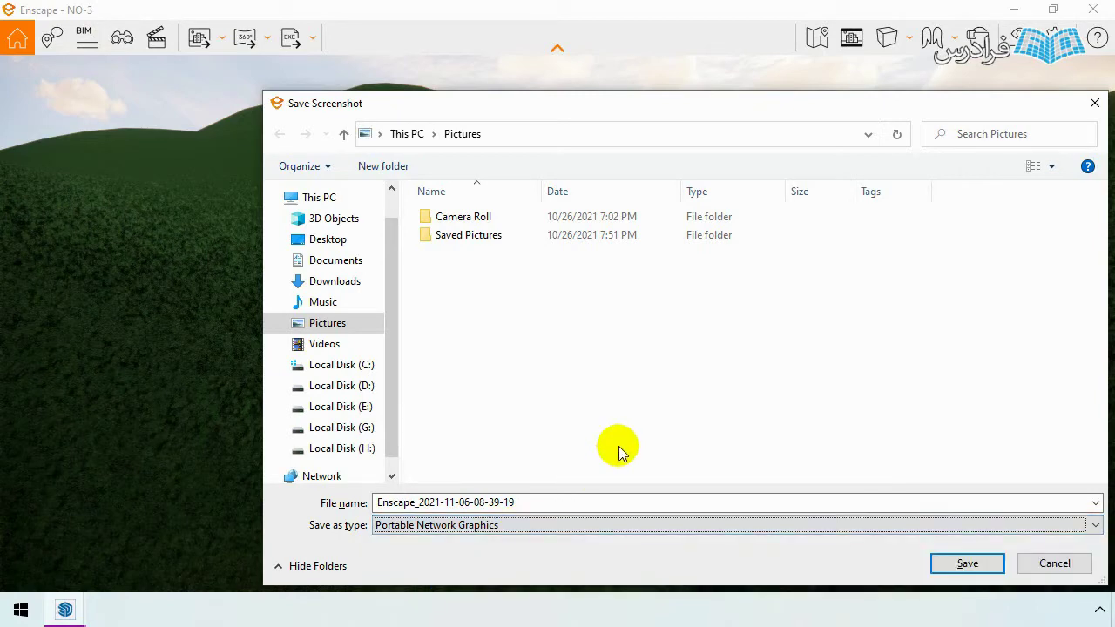
{"action": "left_click", "coordinate": [1052, 564]}
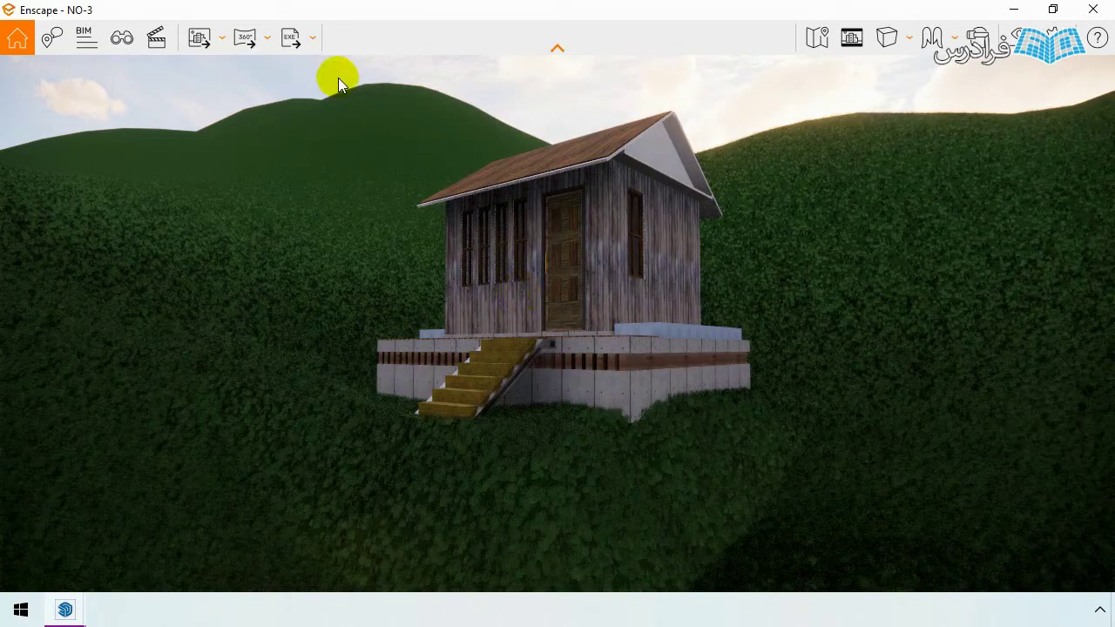
Step: Batch-render the saved Scene 1 view
{"action": "left_click", "coordinate": [222, 37]}
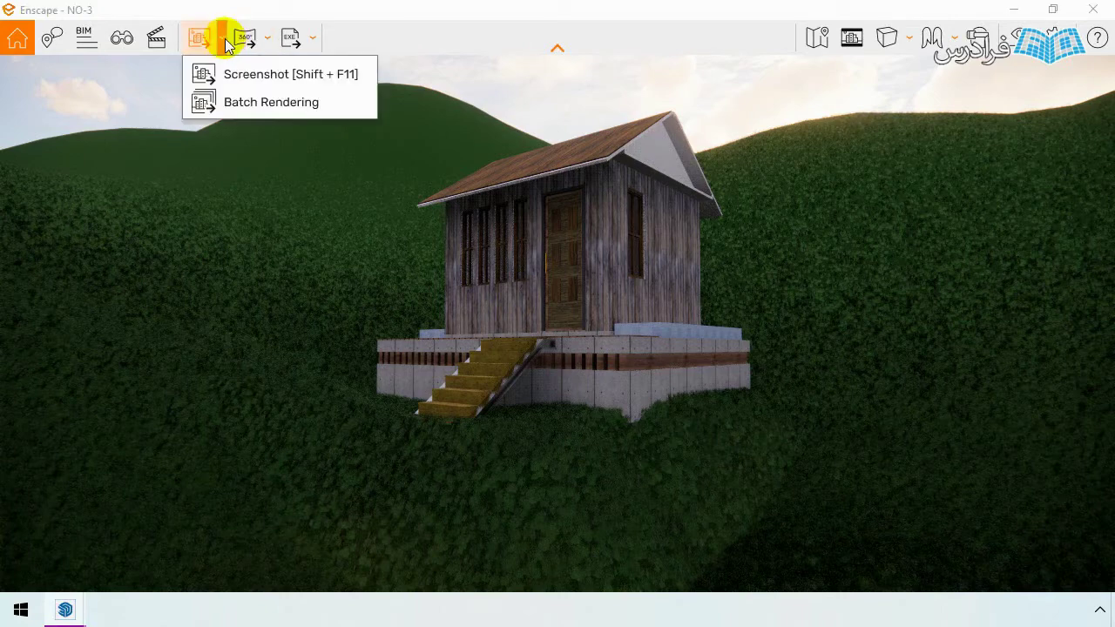
{"action": "mouse_move", "coordinate": [271, 102]}
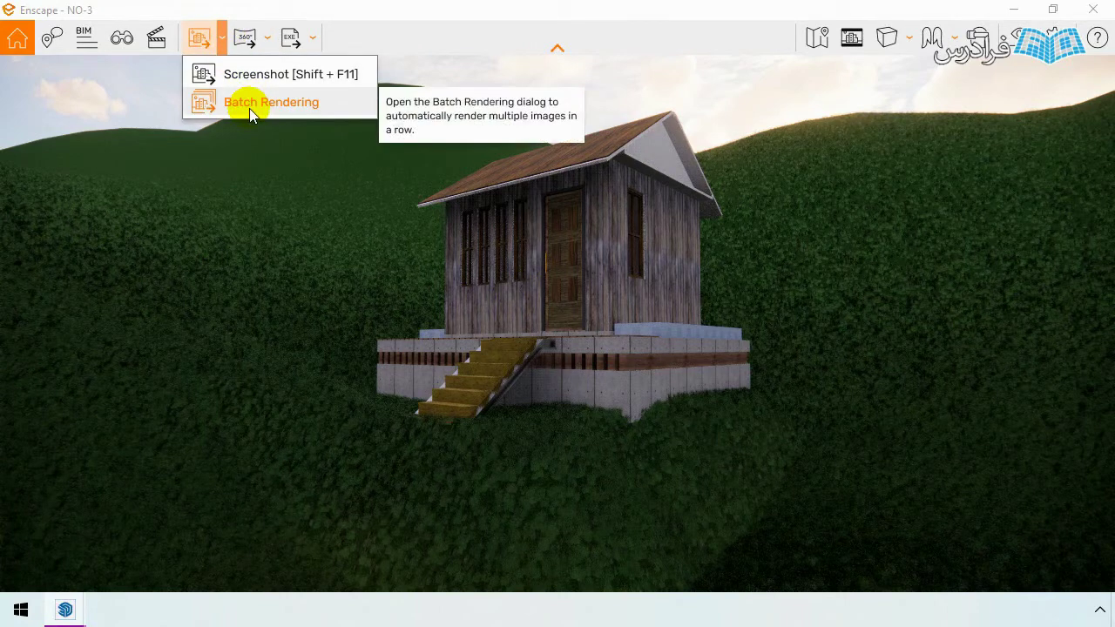
{"action": "left_click", "coordinate": [249, 108]}
{"action": "left_click", "coordinate": [489, 134]}
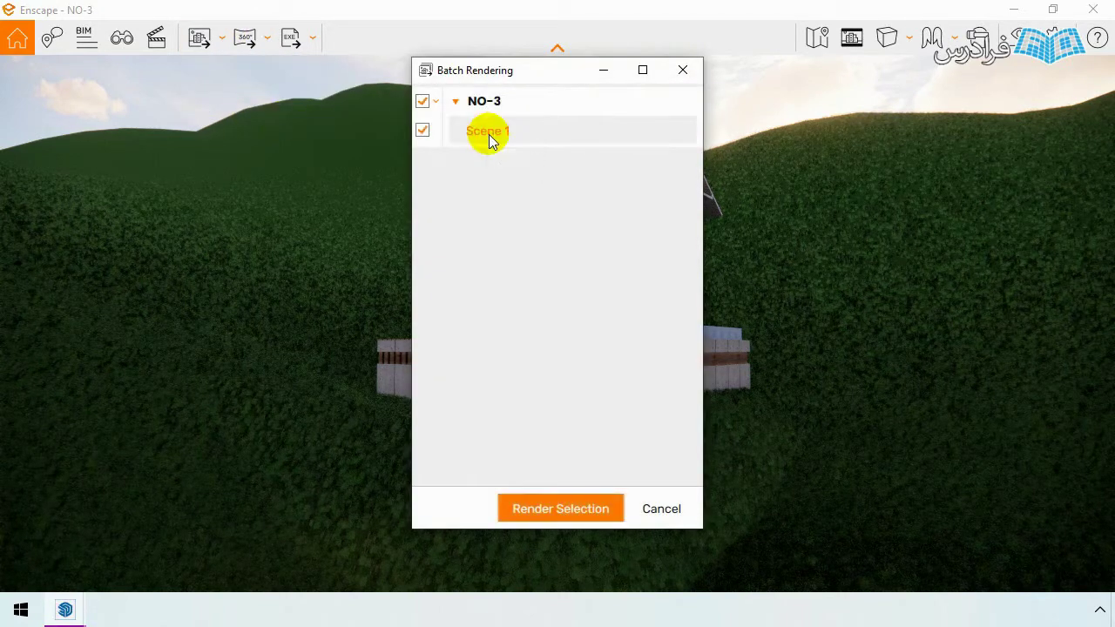
{"action": "left_click", "coordinate": [545, 511]}
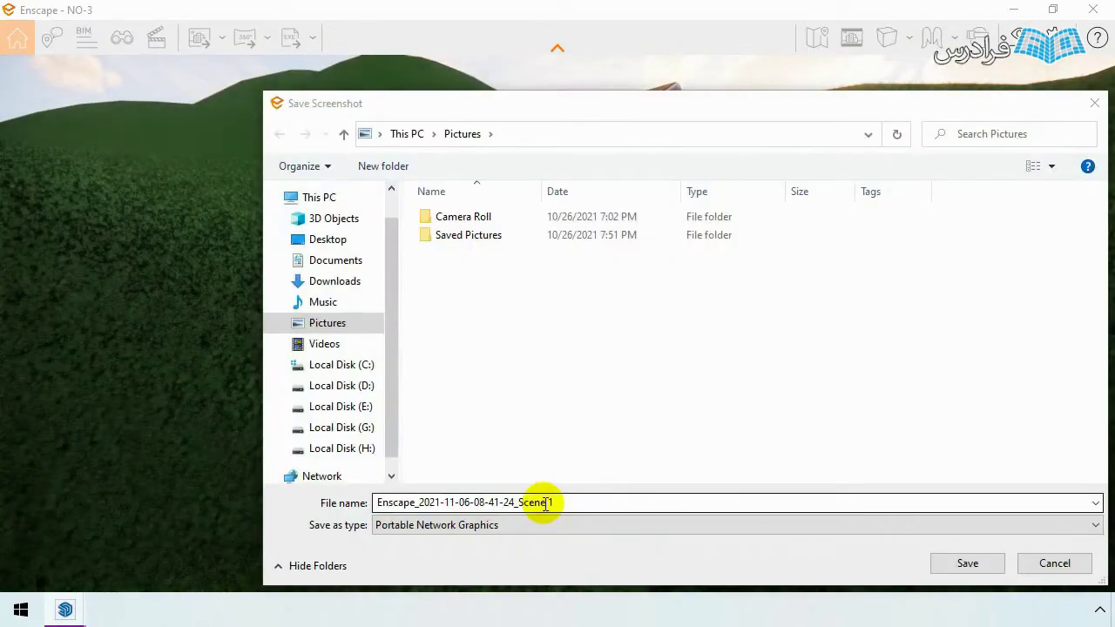
Step: Save the render as JPEG named '002' in G:\Files_and_Codes
{"action": "left_click_drag", "start_coordinate": [530, 108], "coordinate": [446, 86]}
{"action": "scroll", "coordinate": [305, 261], "scroll_direction": "down", "scroll_amount": 2}
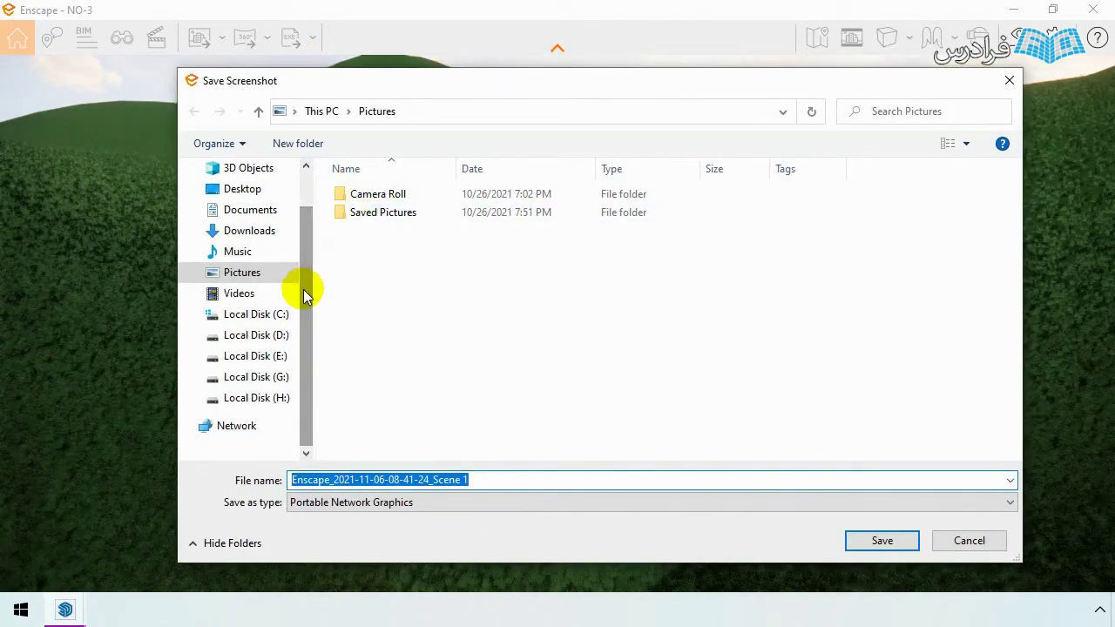
{"action": "left_click", "coordinate": [272, 378]}
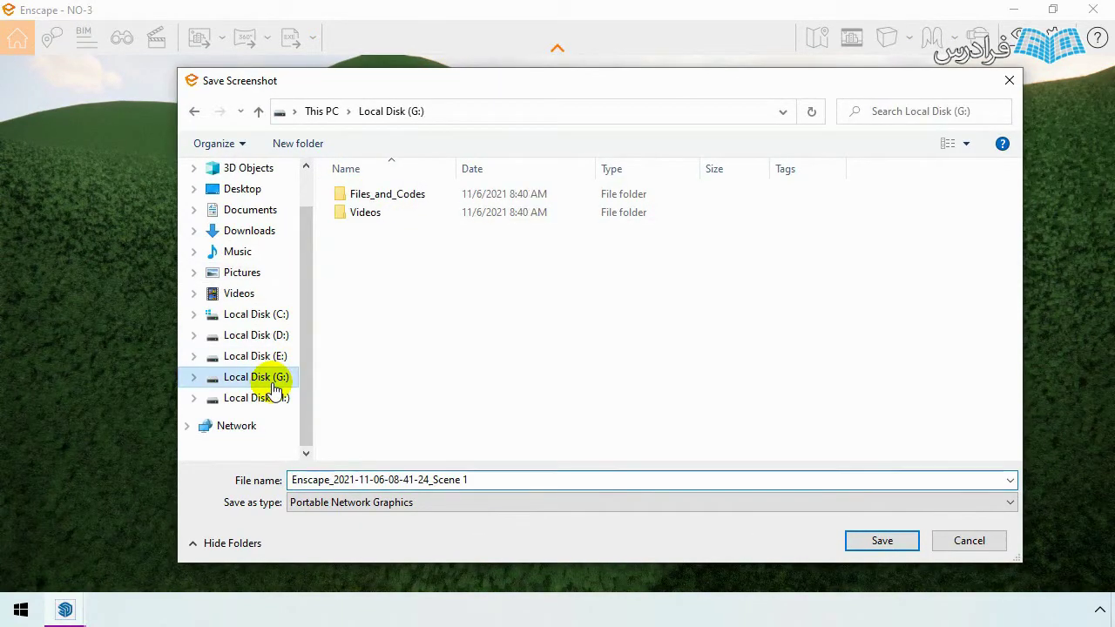
{"action": "double_click", "coordinate": [398, 200]}
{"action": "left_click", "coordinate": [422, 503]}
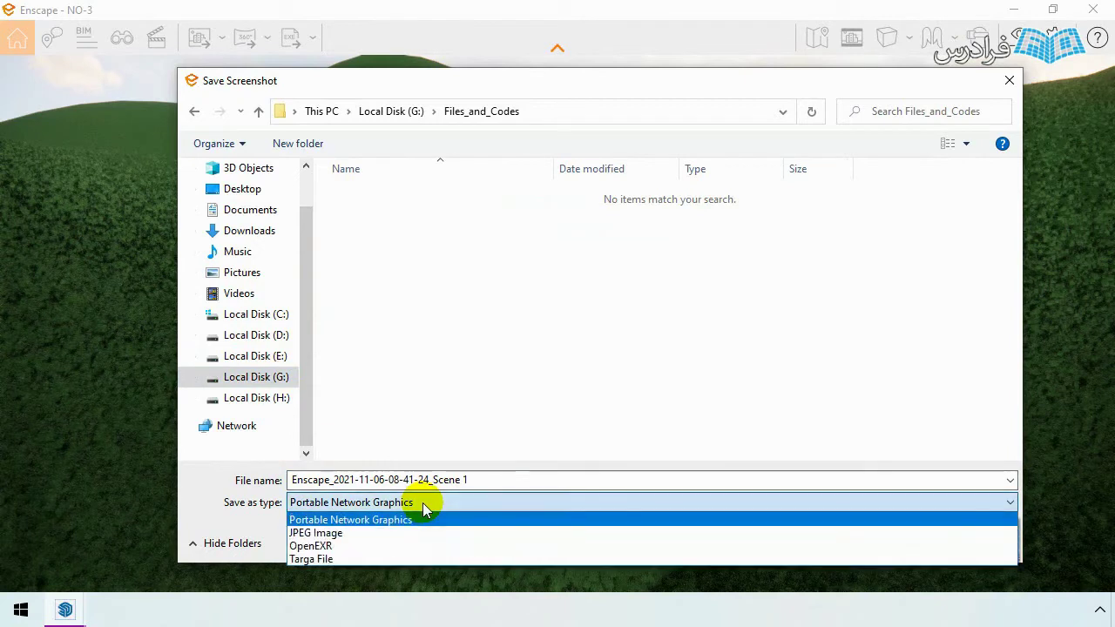
{"action": "left_click", "coordinate": [361, 533]}
{"action": "left_click", "coordinate": [493, 480]}
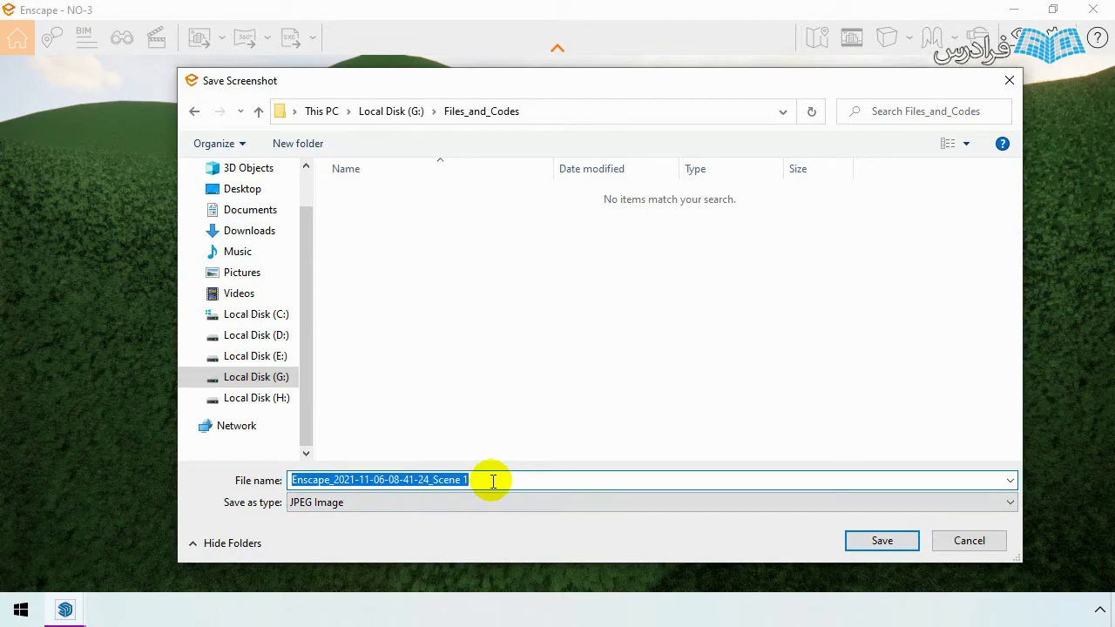
{"action": "type", "text": "002"}
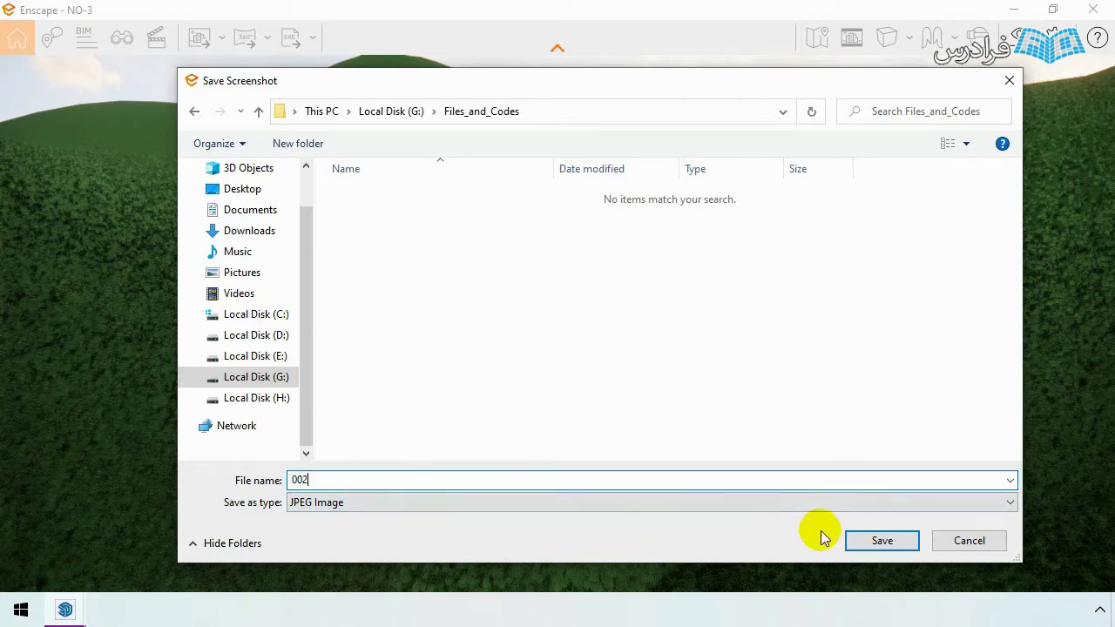
{"action": "left_click", "coordinate": [860, 541]}
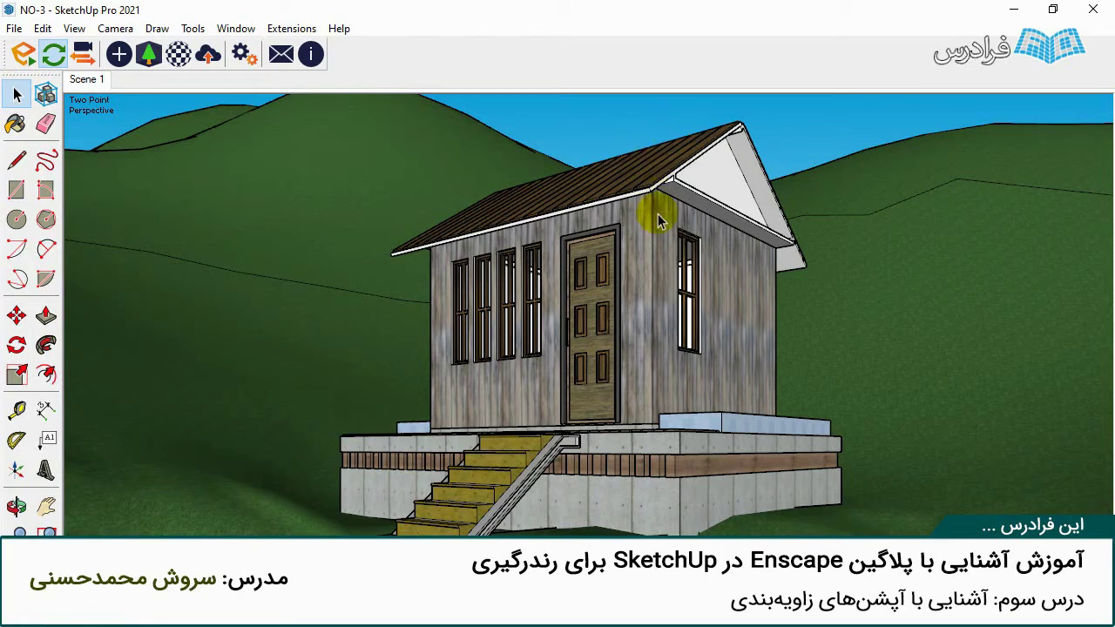
Step: Resend the complete scene to Enscape and bring its render window forward
{"action": "left_click", "coordinate": [23, 55]}
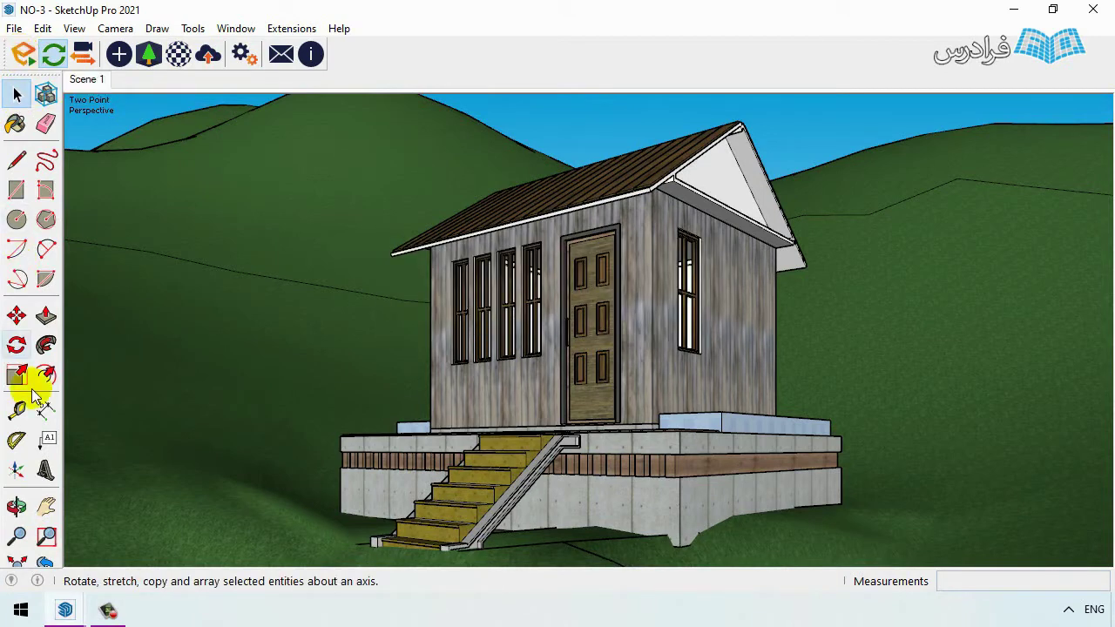
{"action": "left_click", "coordinate": [331, 509]}
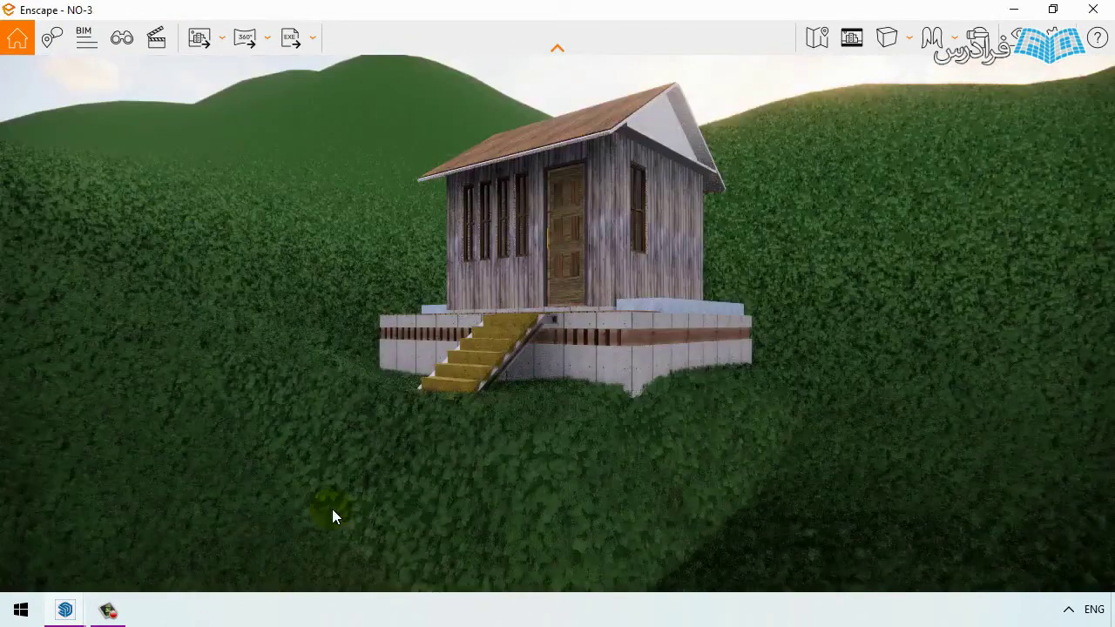
Step: Show the minimap and turn the camera between the cabin and the open hillside
{"action": "left_click_drag", "start_coordinate": [485, 460], "coordinate": [486, 522]}
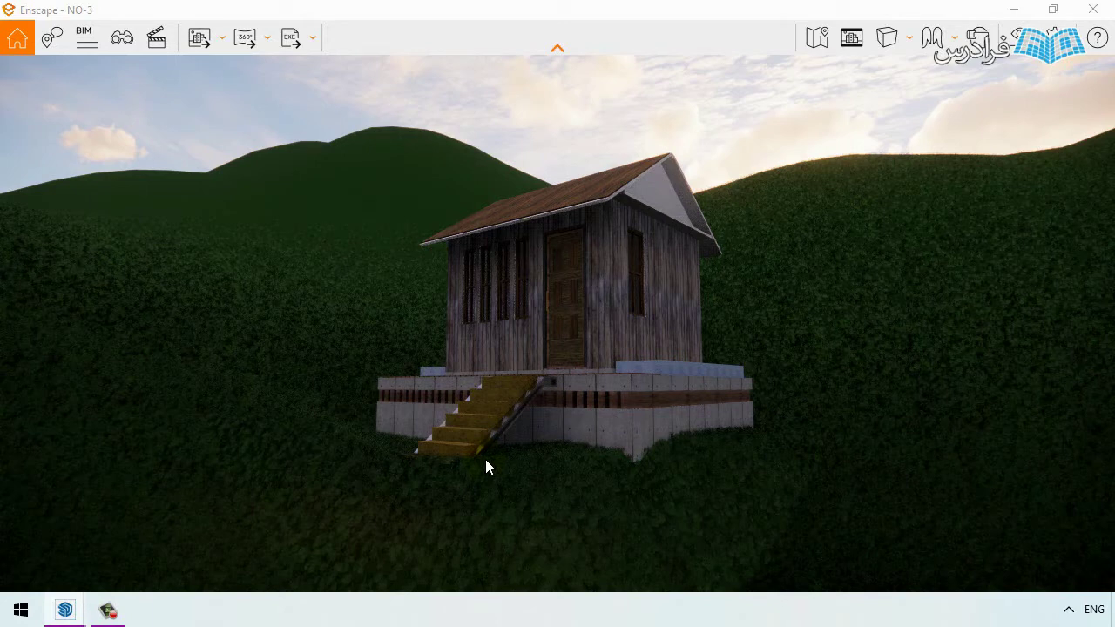
{"action": "key", "text": "m"}
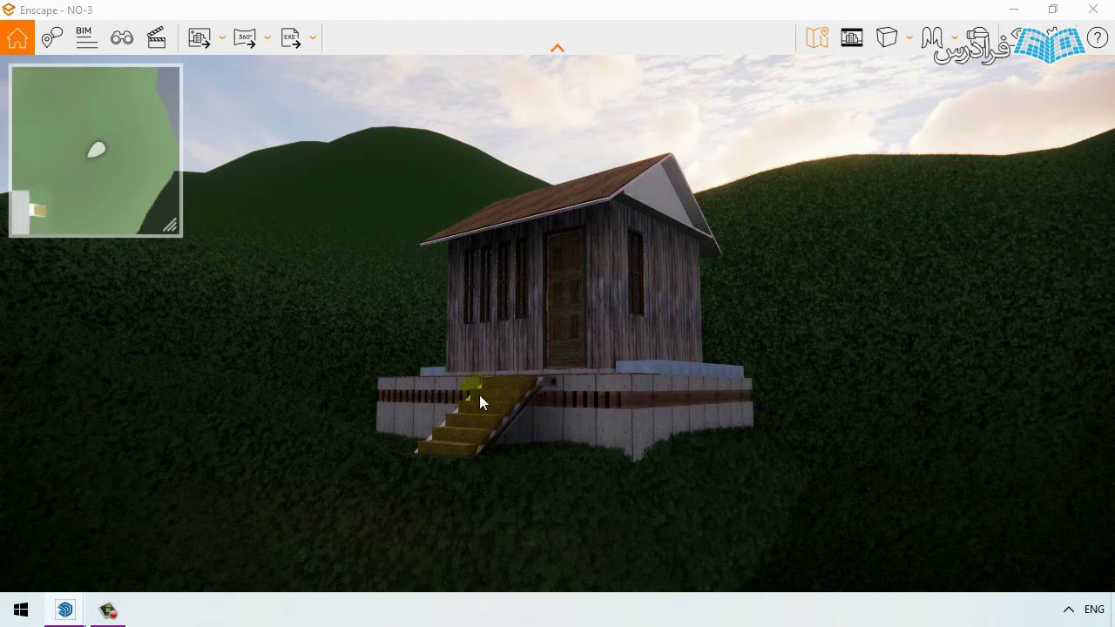
{"action": "left_click_drag", "start_coordinate": [479, 394], "coordinate": [662, 396]}
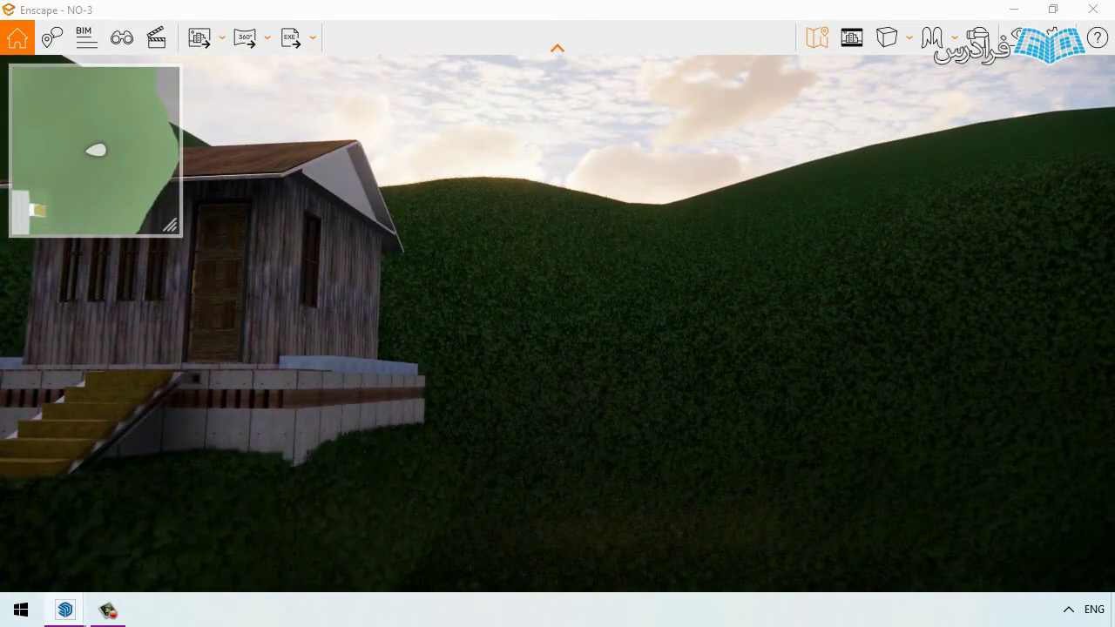
{"action": "left_click_drag", "start_coordinate": [557, 348], "coordinate": [714, 357]}
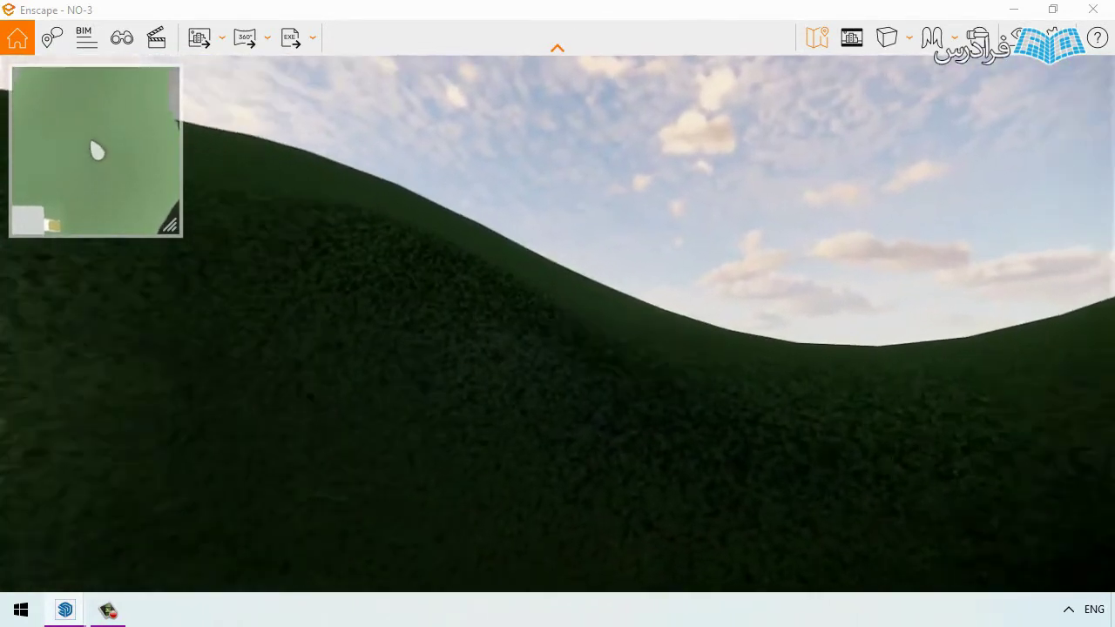
{"action": "left_click_drag", "start_coordinate": [479, 394], "coordinate": [366, 396]}
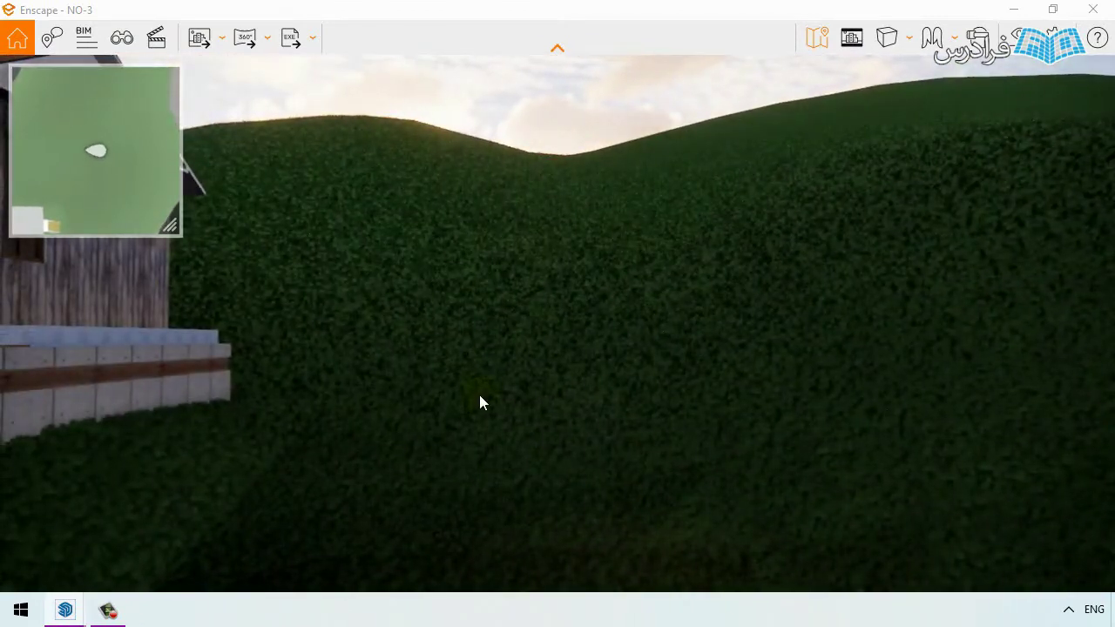
{"action": "left_click_drag", "start_coordinate": [479, 395], "coordinate": [348, 396]}
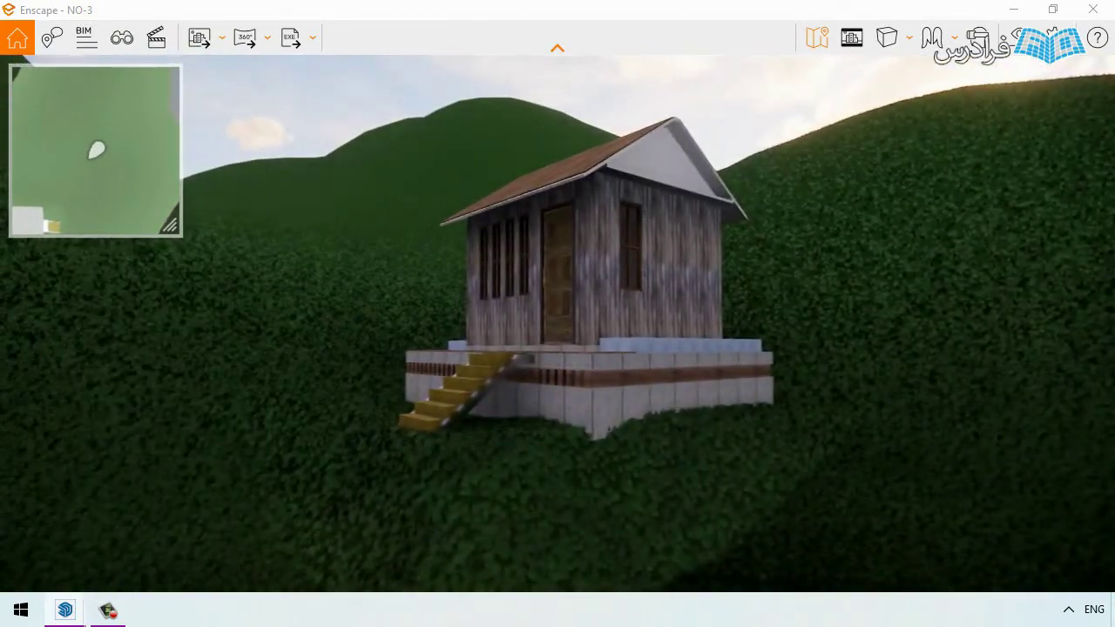
Step: Walk around the cabin with W, A, S, D until it sits centred, then hide the minimap
{"action": "key", "text": "w"}
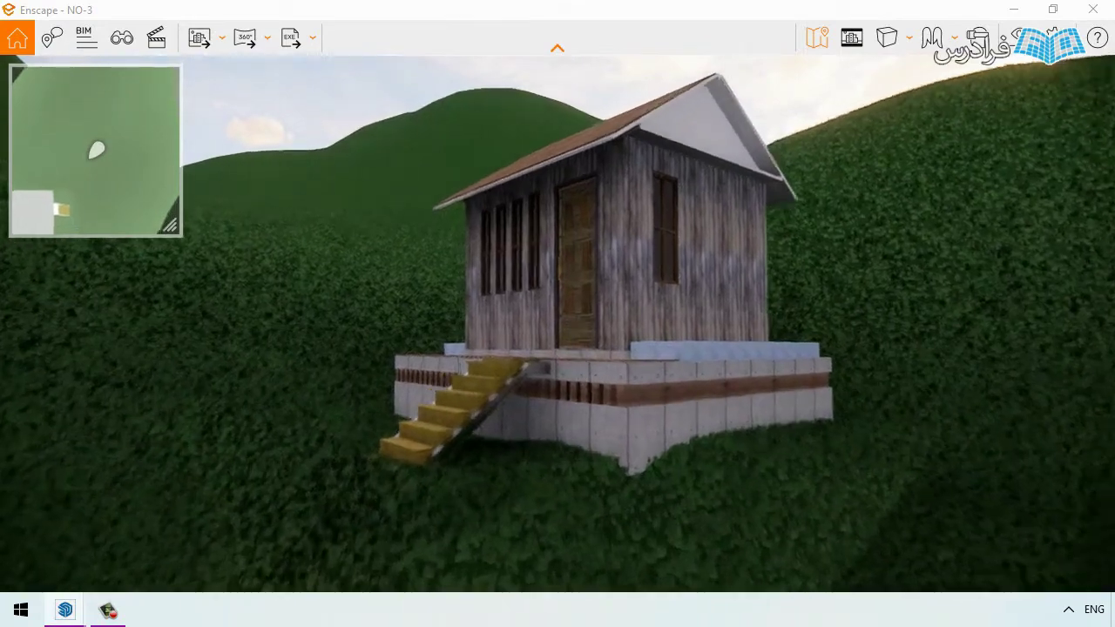
{"action": "key", "text": "a"}
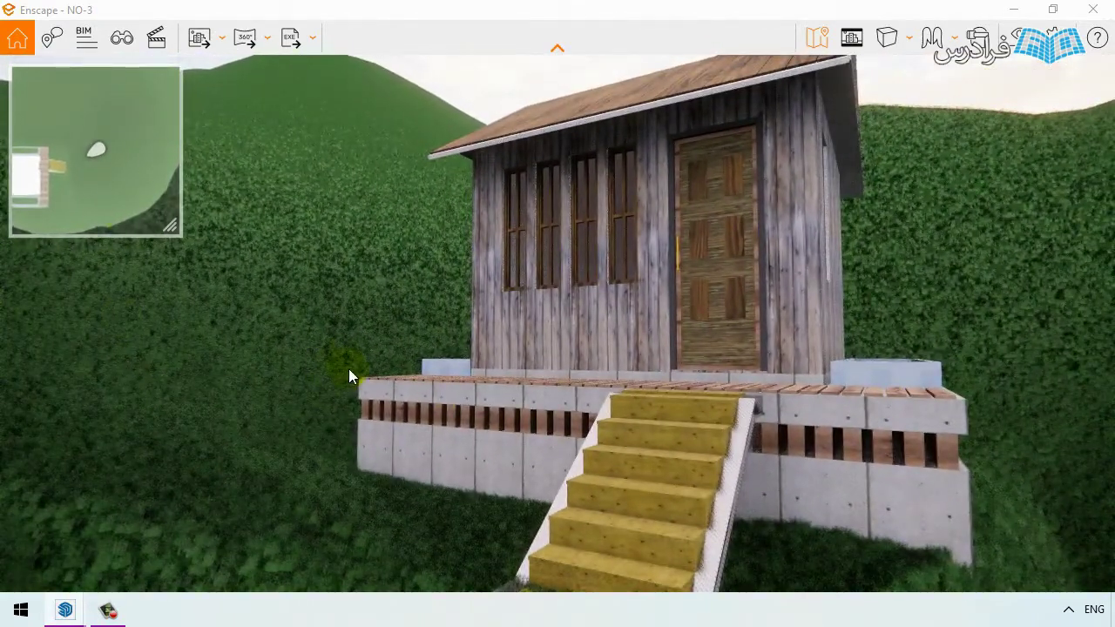
{"action": "key", "text": "d"}
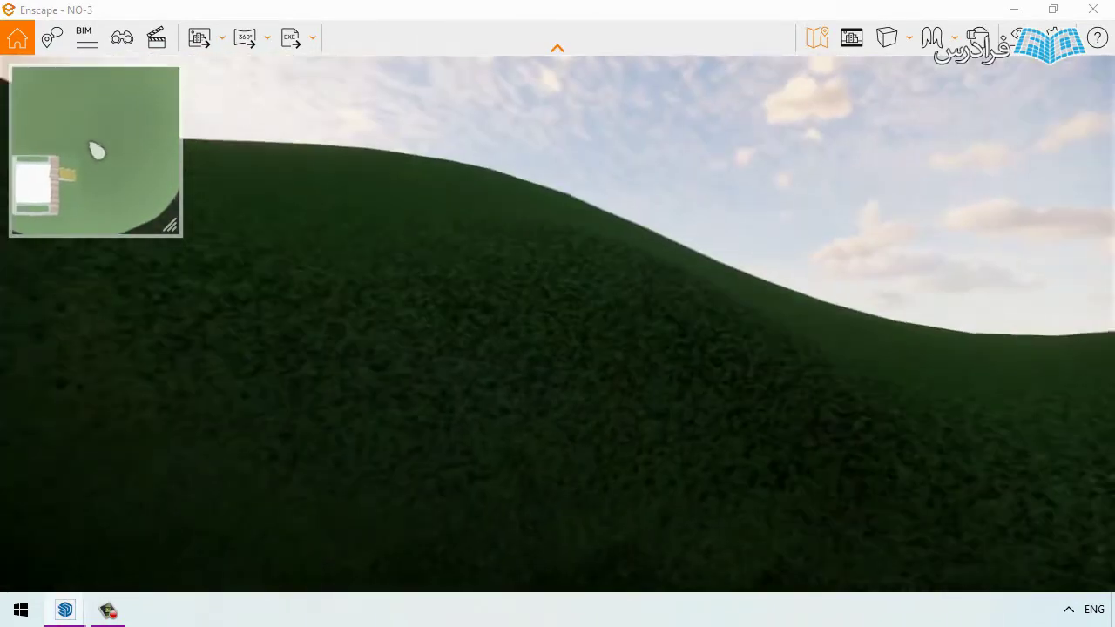
{"action": "key", "text": "w"}
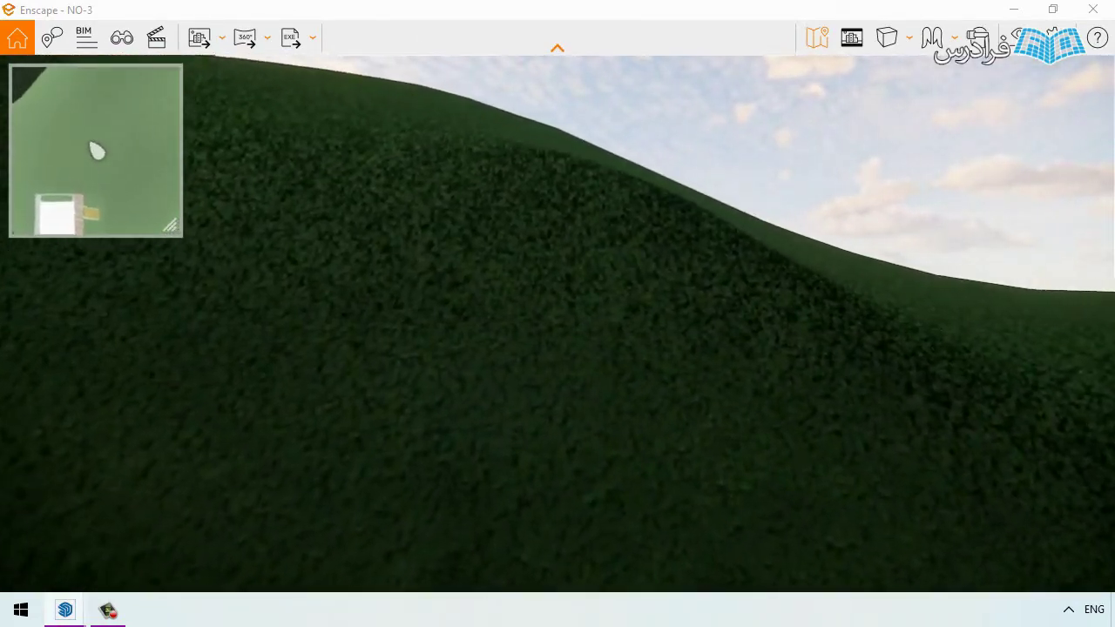
{"action": "key", "text": "a"}
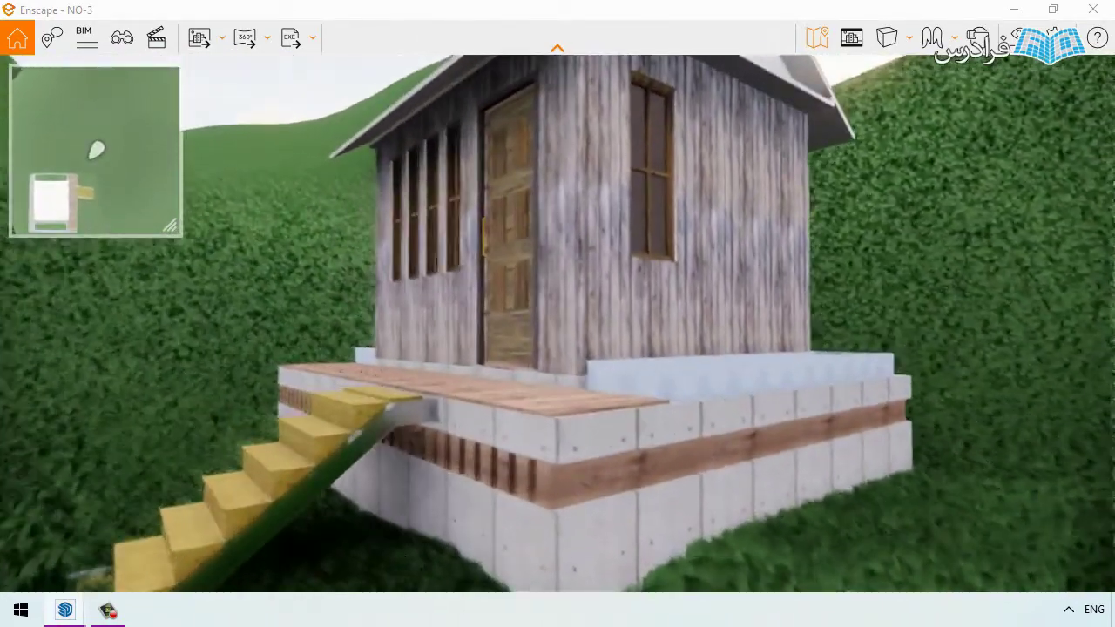
{"action": "key", "text": "s"}
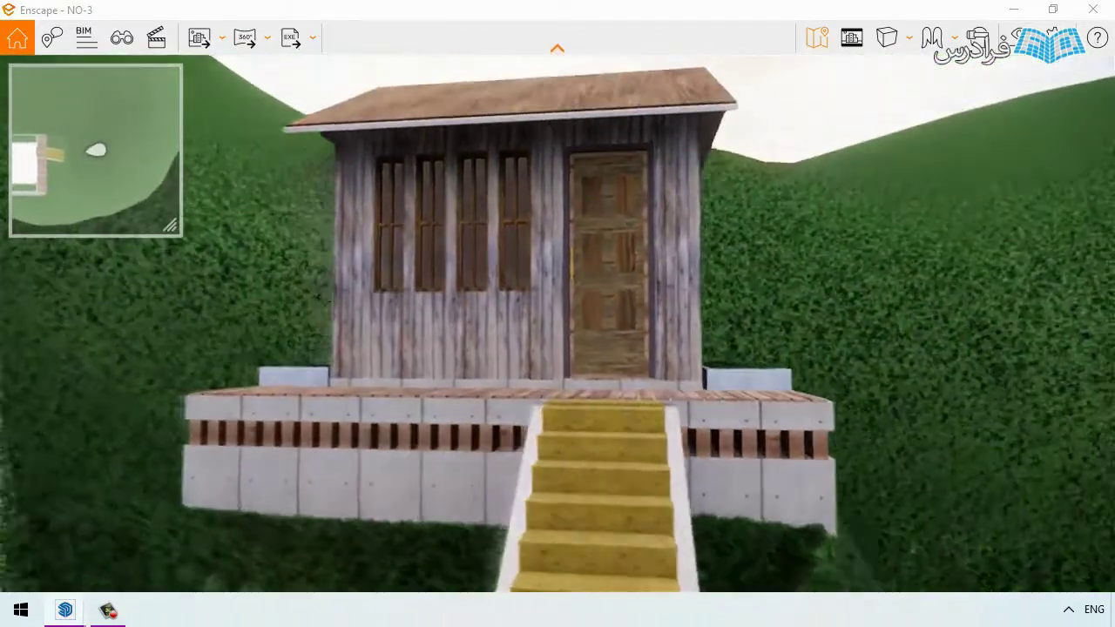
{"action": "key", "text": "d"}
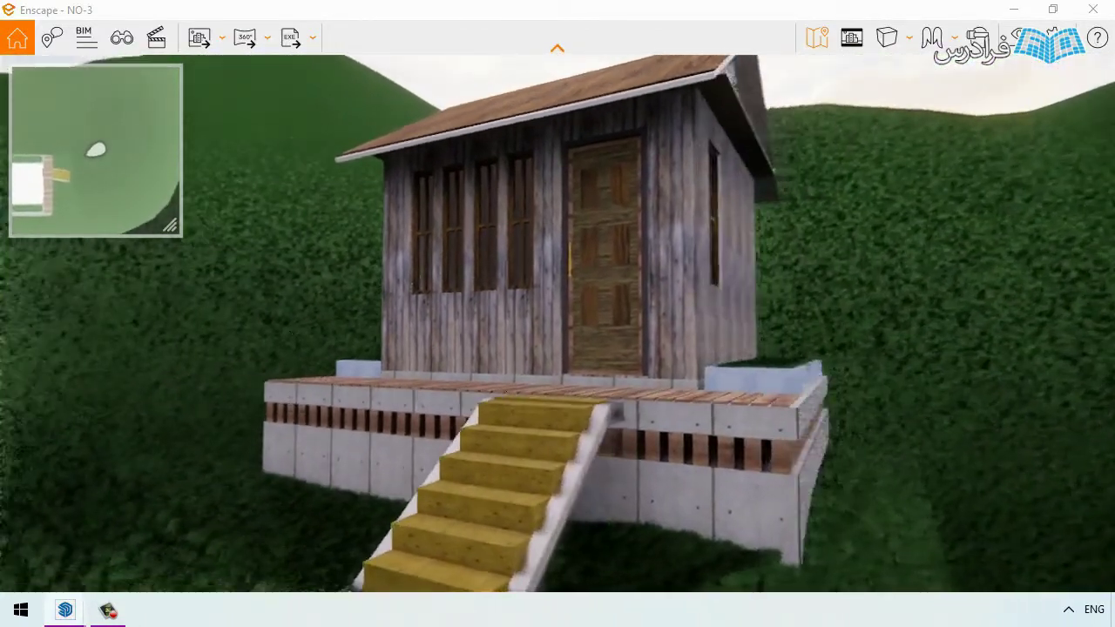
{"action": "key", "text": "s"}
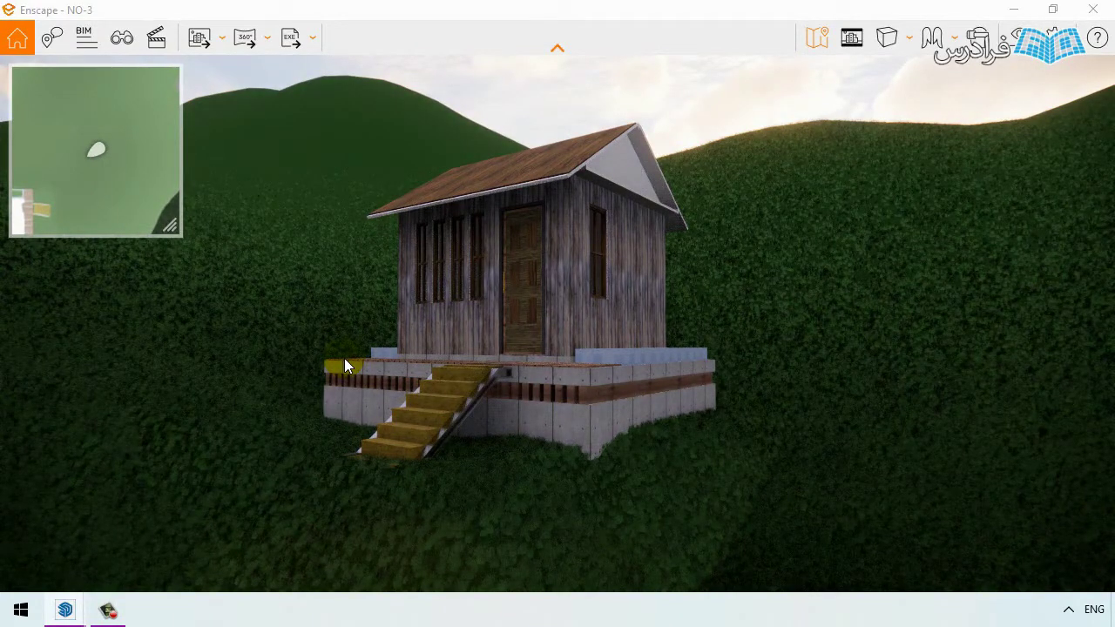
{"action": "key", "text": "m"}
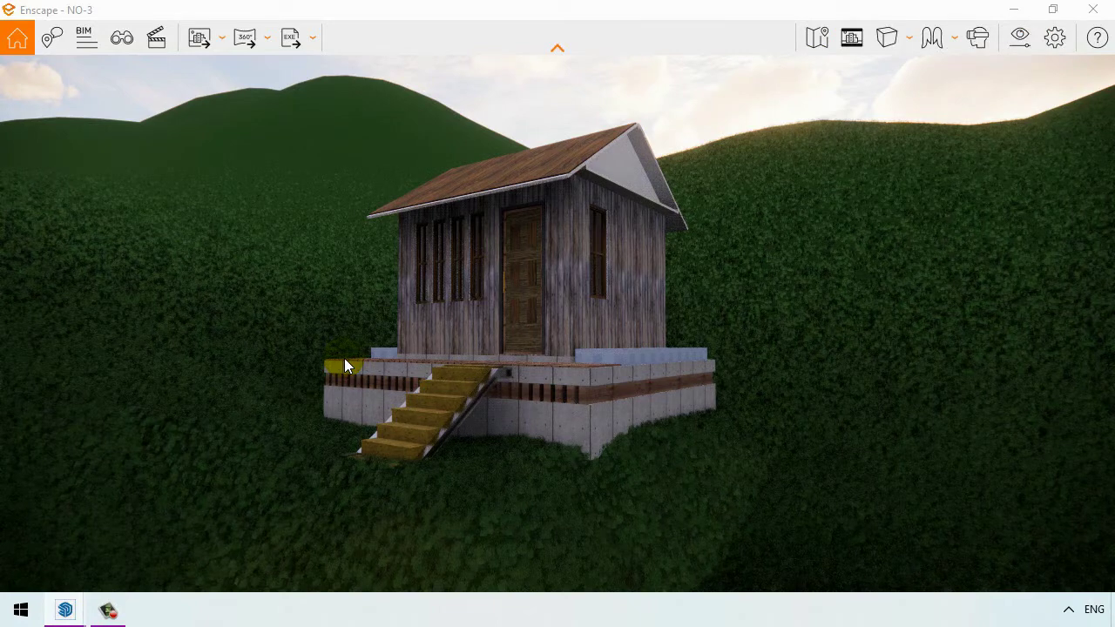
Step: Enable Safe Frame and orbit the camera past the cabin toward the open hills
{"action": "left_click", "coordinate": [839, 40]}
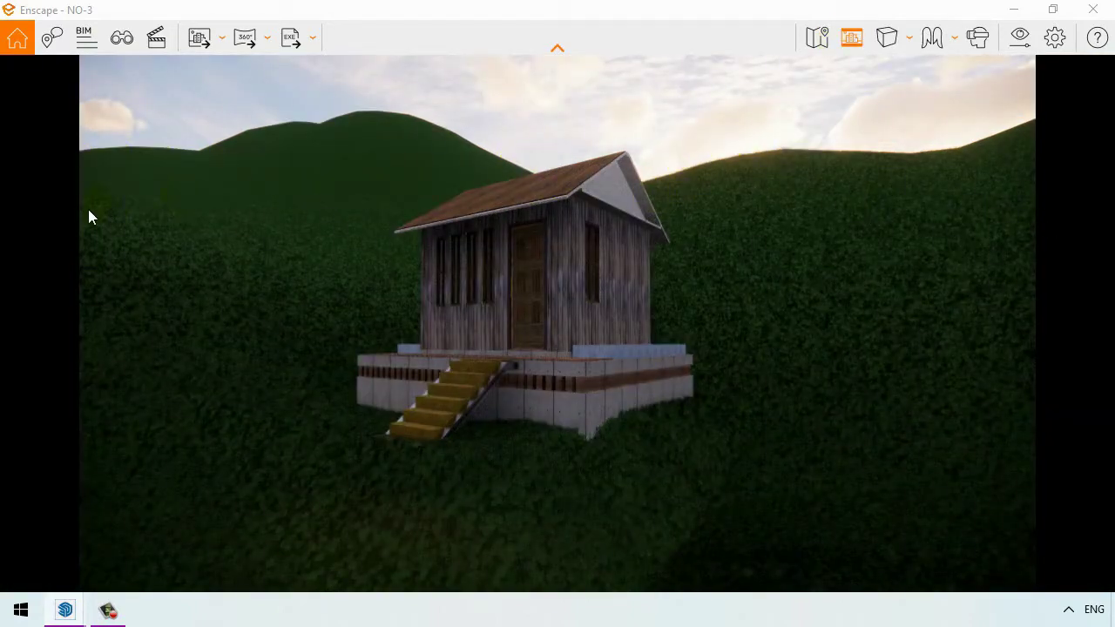
{"action": "left_click_drag", "start_coordinate": [609, 140], "coordinate": [558, 148]}
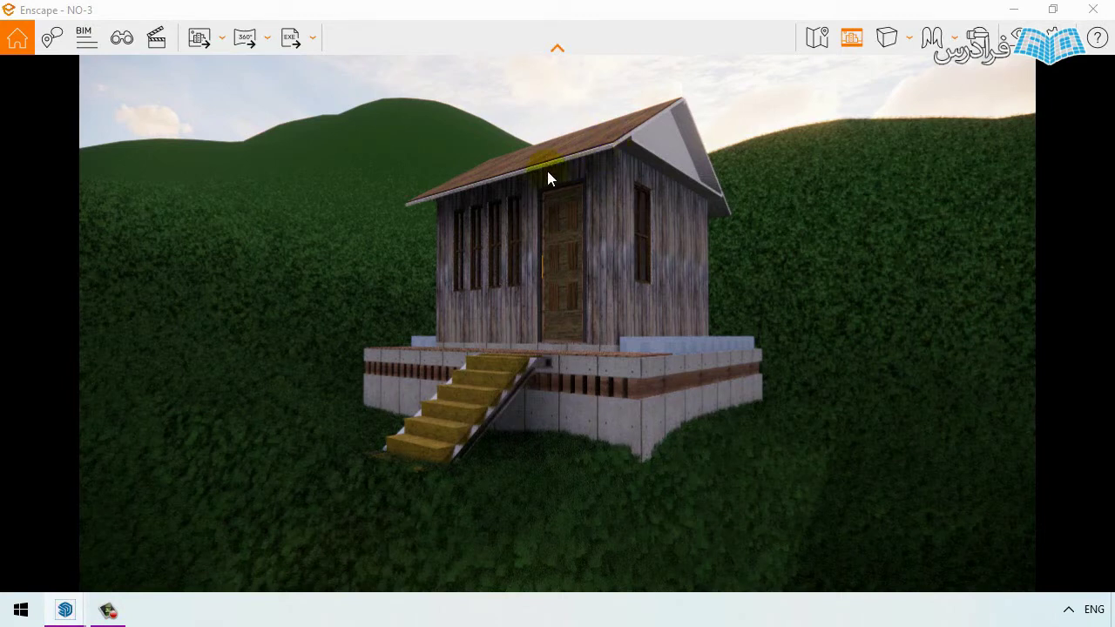
{"action": "middle_click_drag", "start_coordinate": [547, 170], "coordinate": [348, 174]}
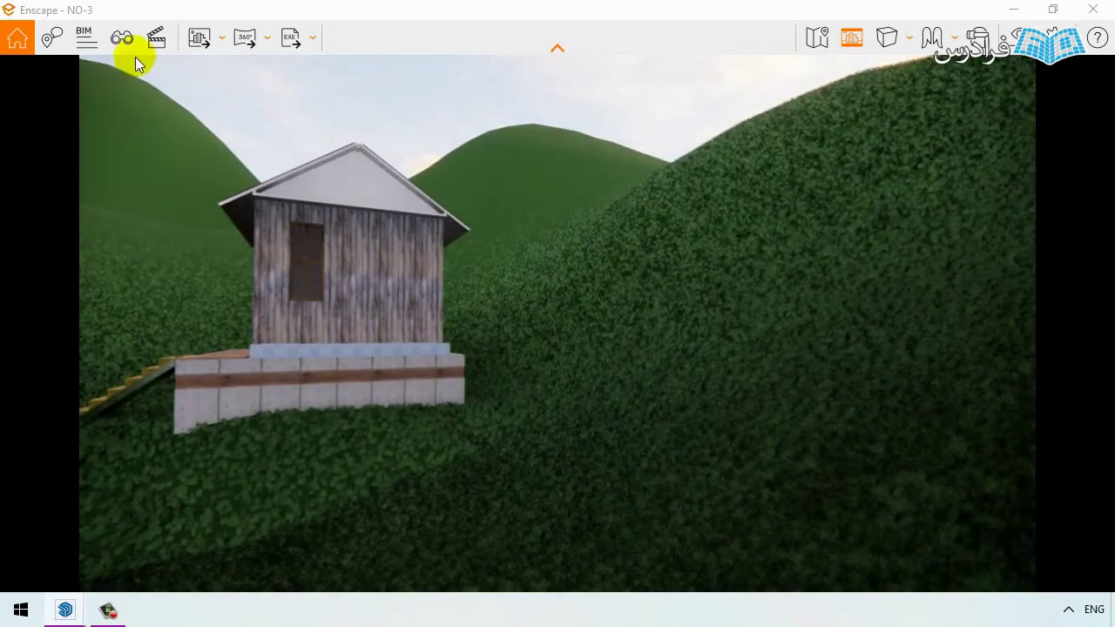
Step: Jump to Scene 1 and view its visual preset options without linking one
{"action": "left_click", "coordinate": [121, 45]}
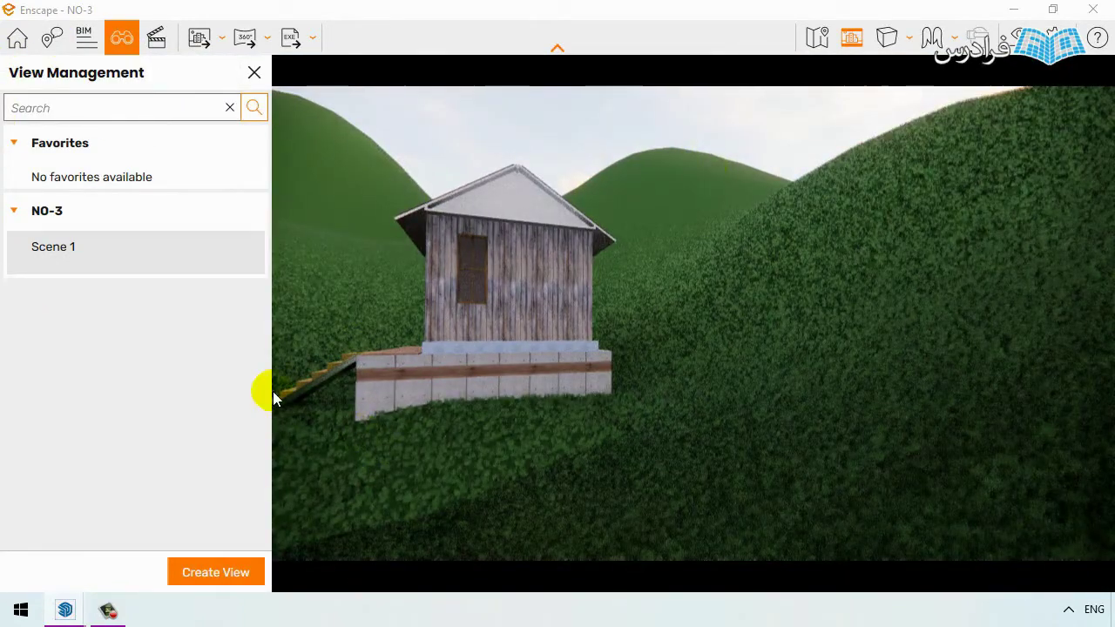
{"action": "left_click", "coordinate": [53, 252]}
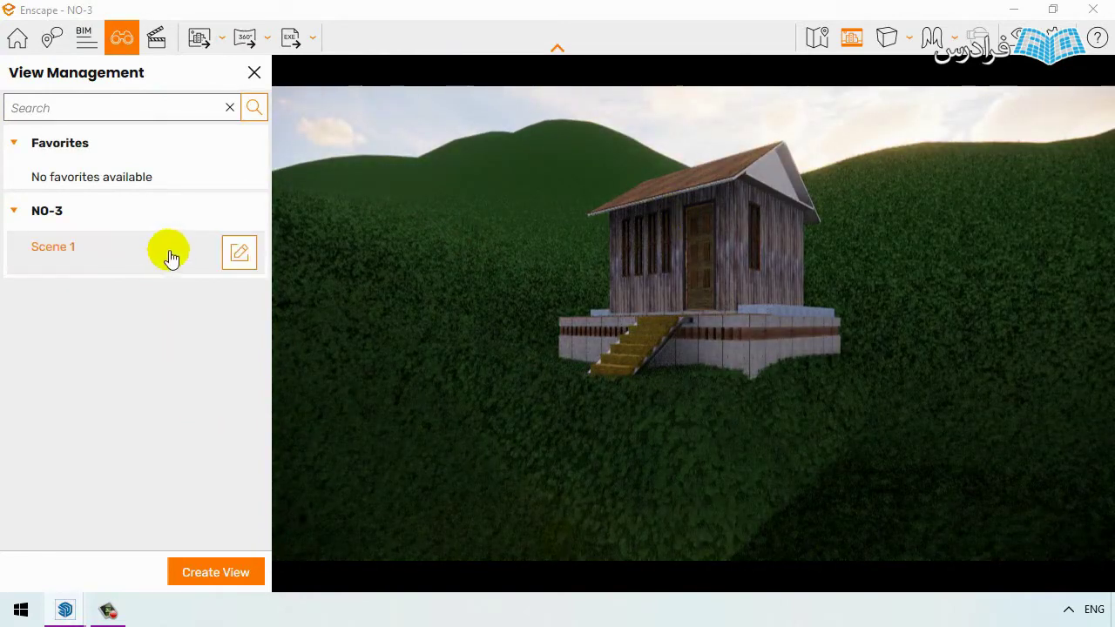
{"action": "left_click", "coordinate": [246, 253]}
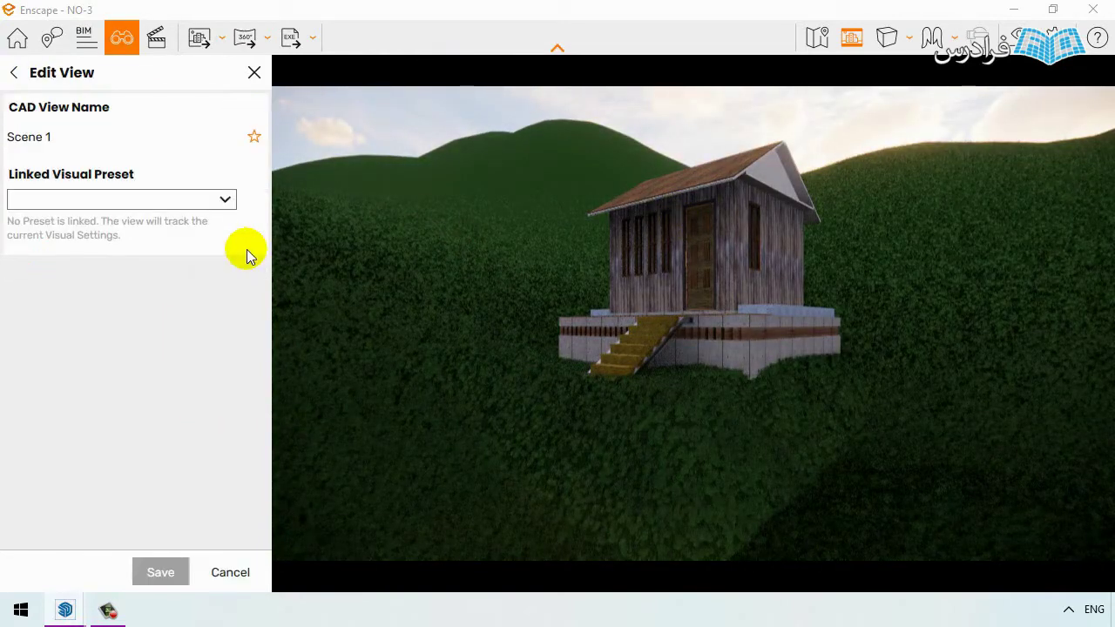
{"action": "left_click", "coordinate": [122, 207]}
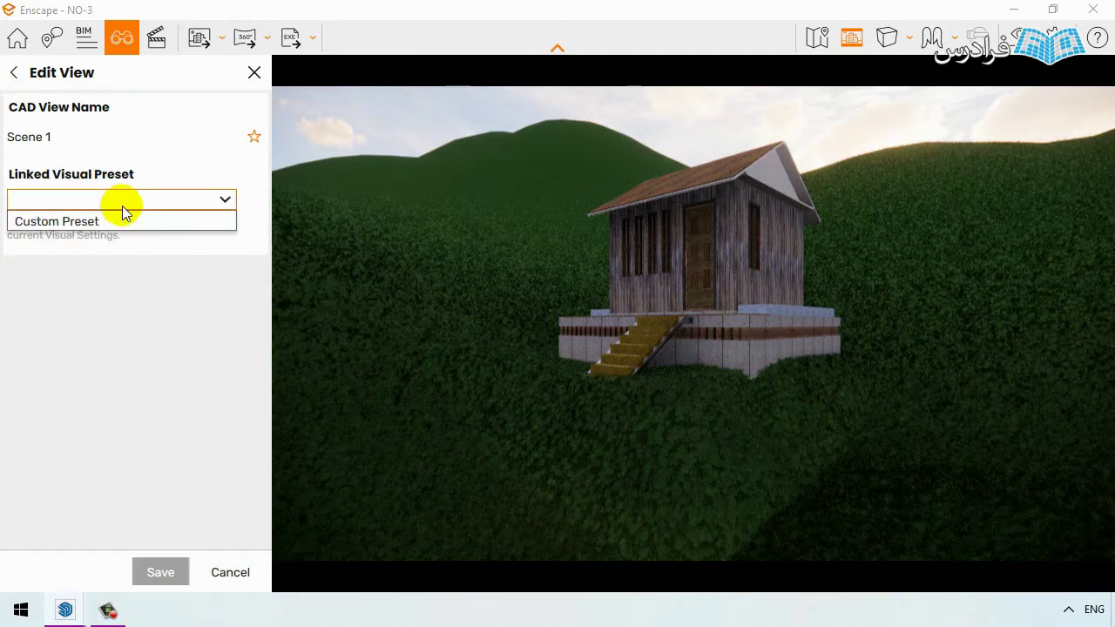
{"action": "left_click", "coordinate": [122, 206]}
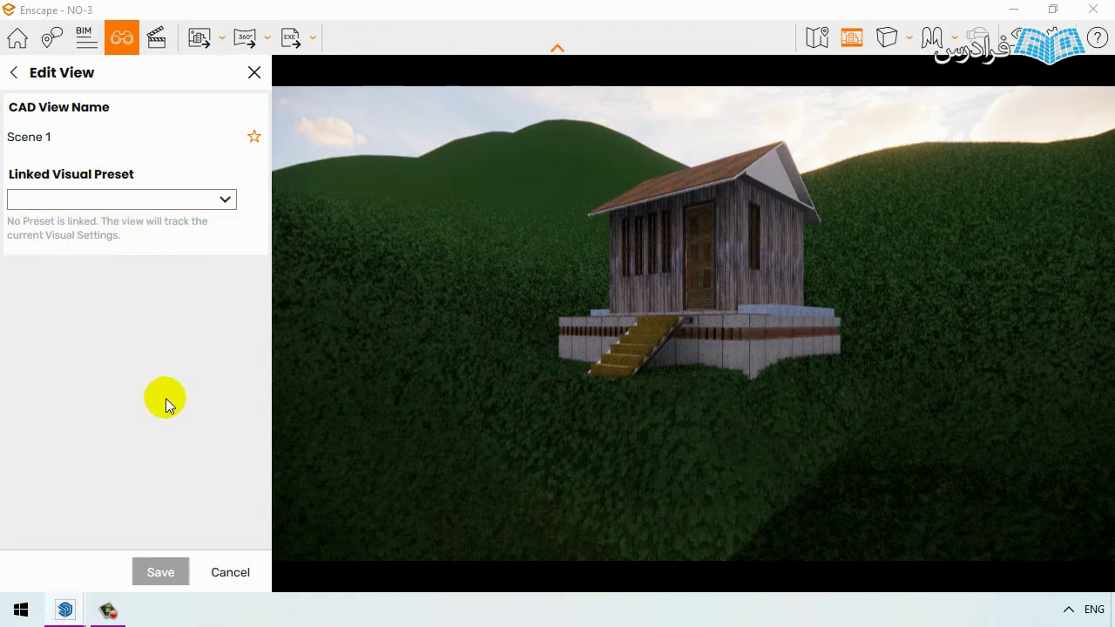
{"action": "left_click", "coordinate": [236, 572]}
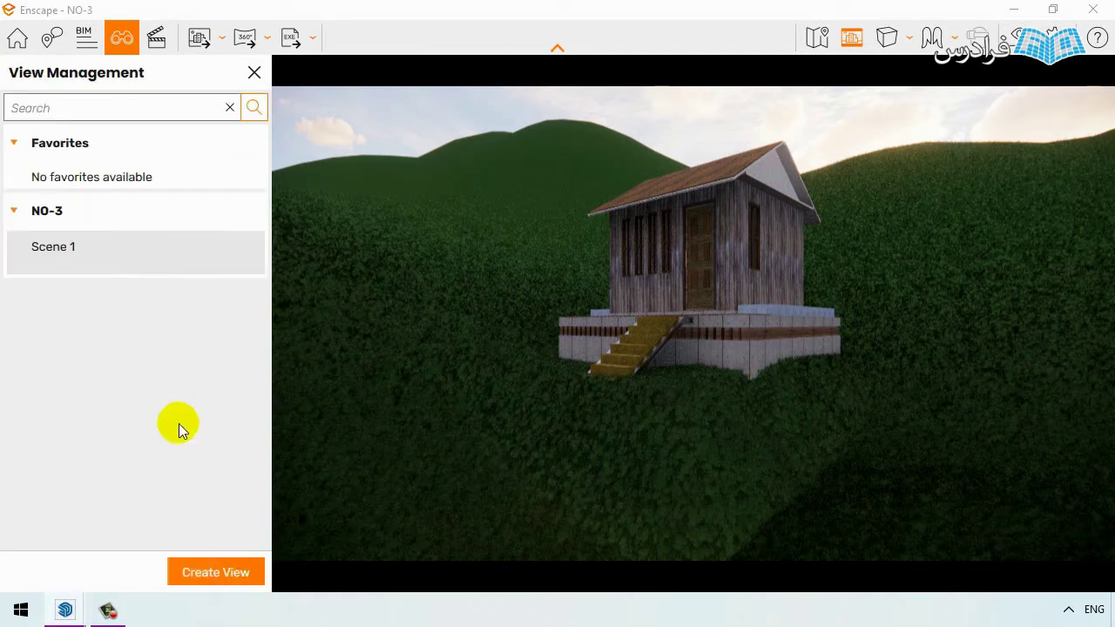
Step: Move the camera in close to frame the cabin's front and stairs
{"action": "left_click_drag", "start_coordinate": [520, 185], "coordinate": [470, 188]}
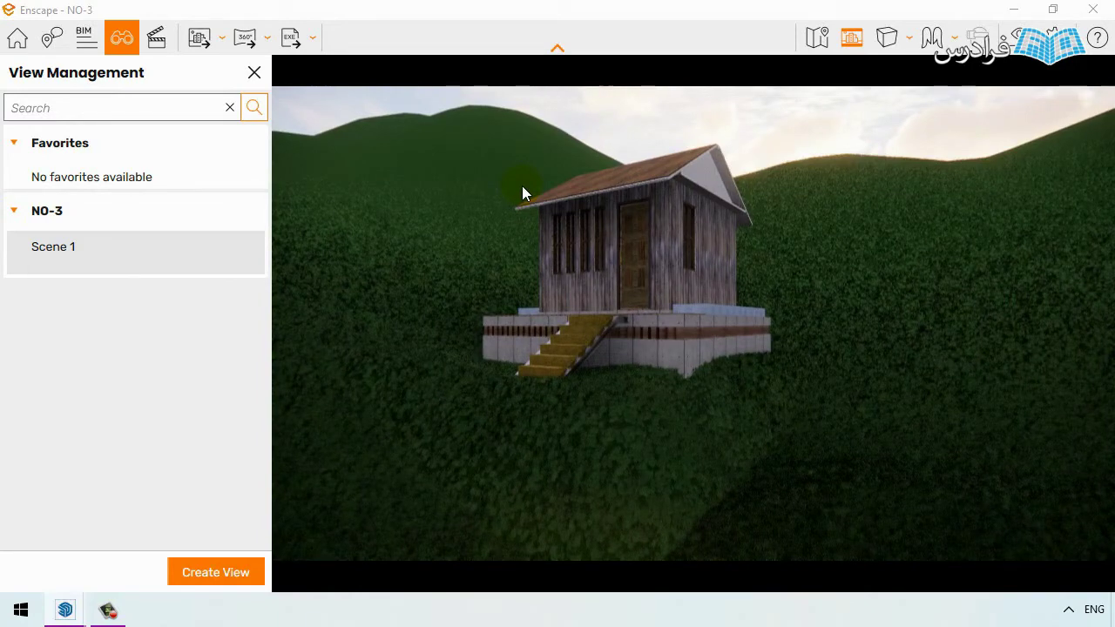
{"action": "left_click_drag", "start_coordinate": [522, 185], "coordinate": [567, 187]}
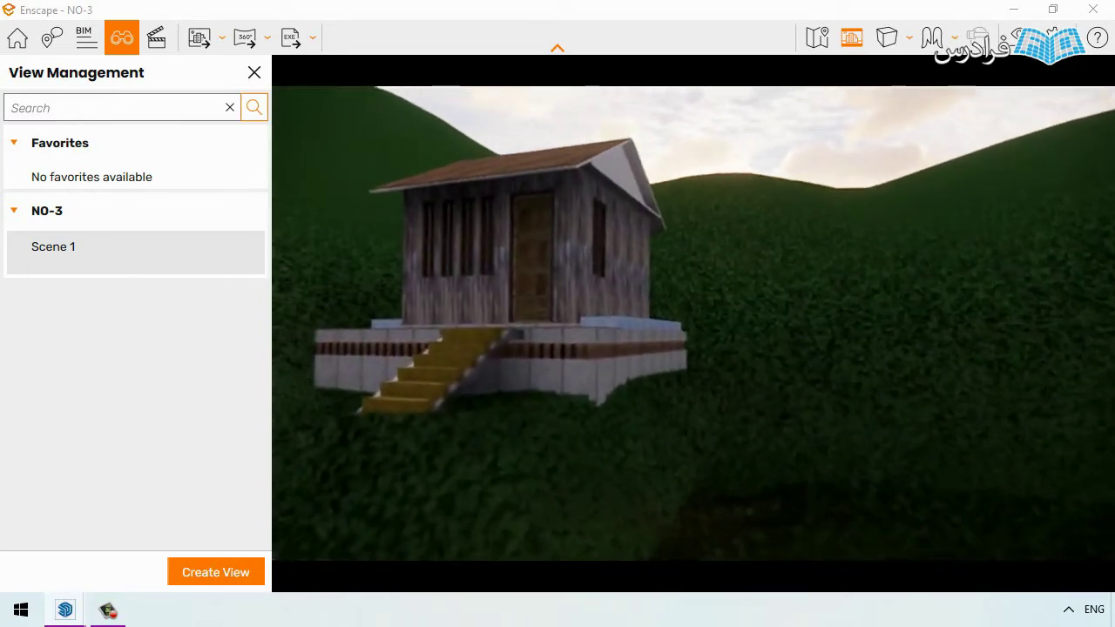
{"action": "key", "text": "a"}
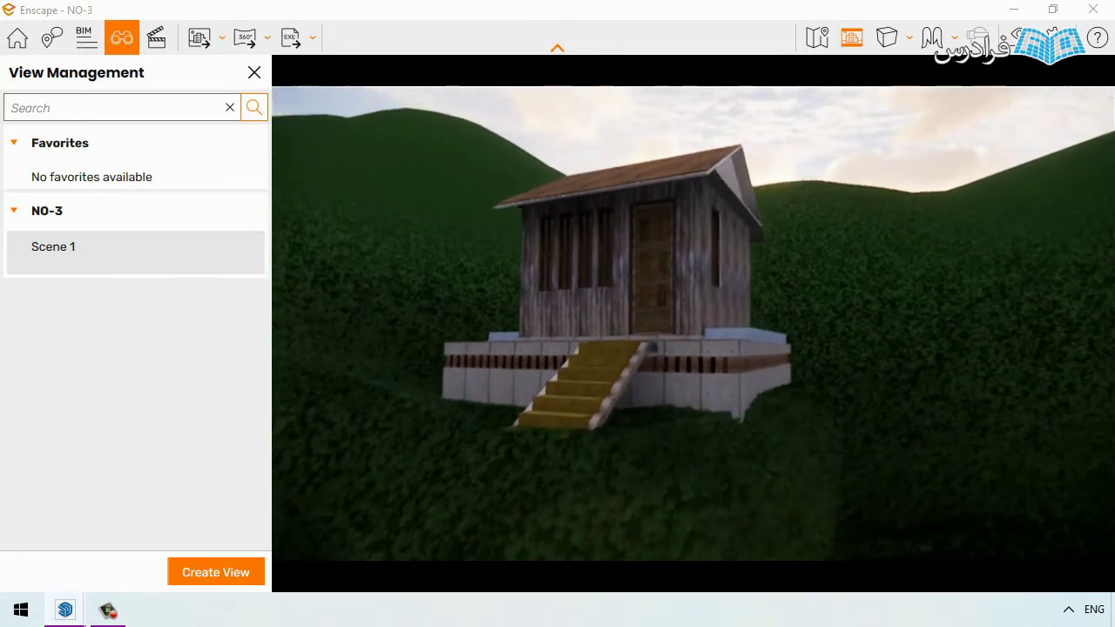
{"action": "left_click_drag", "start_coordinate": [525, 273], "coordinate": [543, 278]}
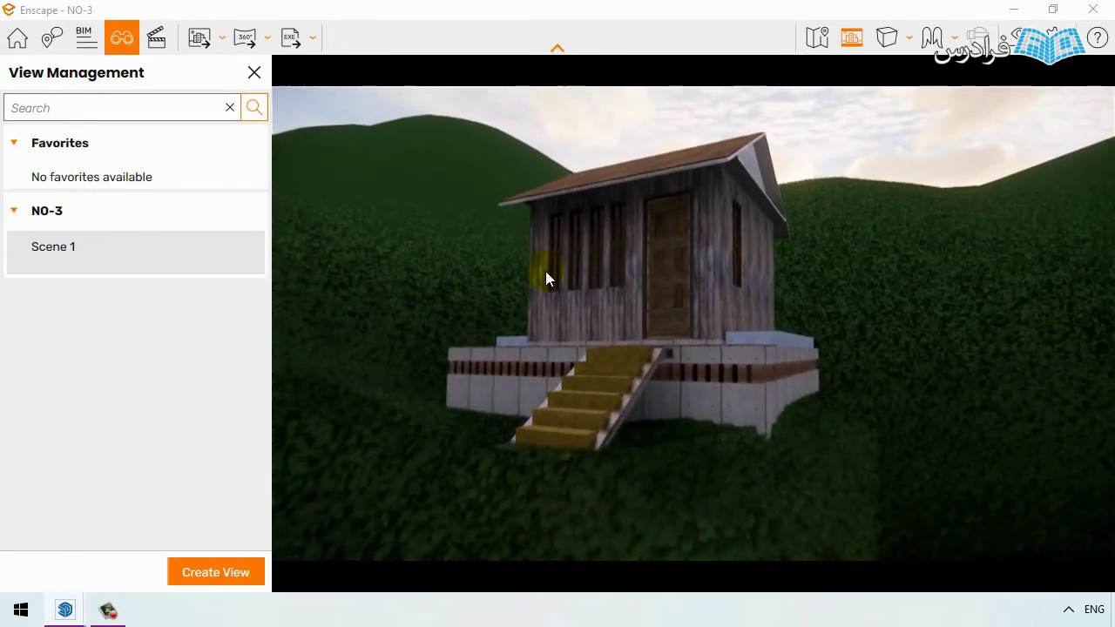
Step: Save the current camera as a new view named 'Camera 1' and return to the list
{"action": "left_click", "coordinate": [222, 571]}
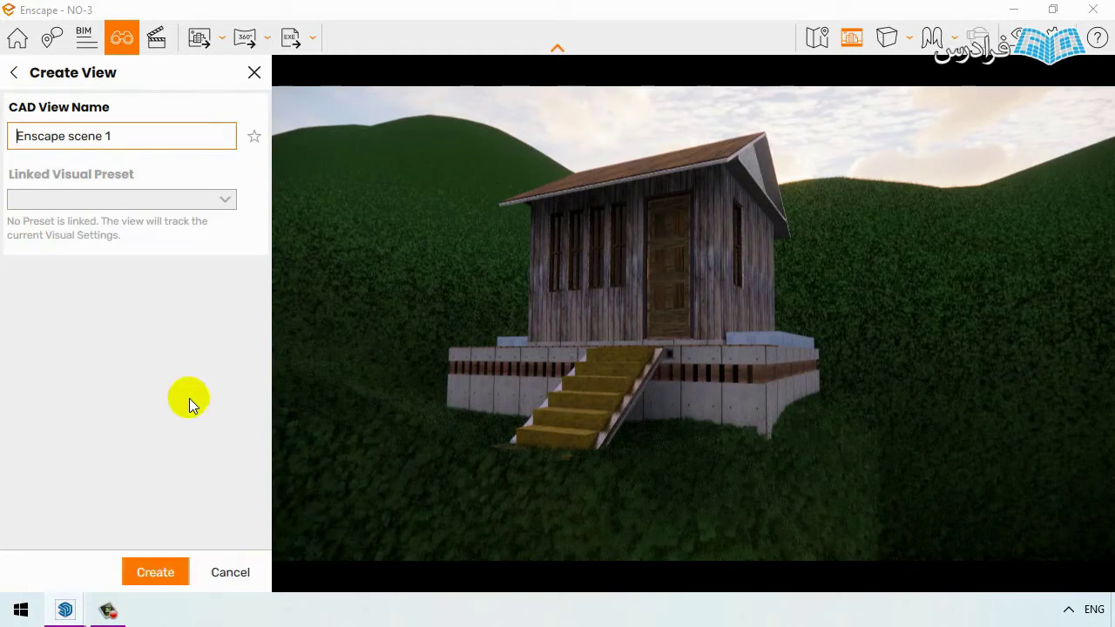
{"action": "left_click_drag", "start_coordinate": [136, 137], "coordinate": [9, 147]}
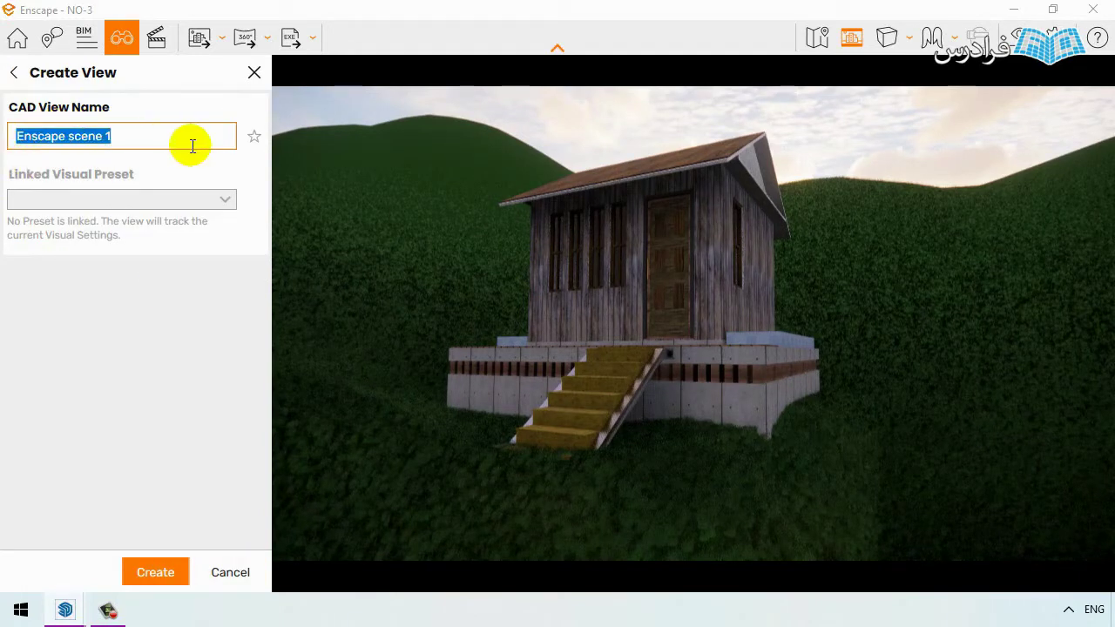
{"action": "type", "text": "D"}
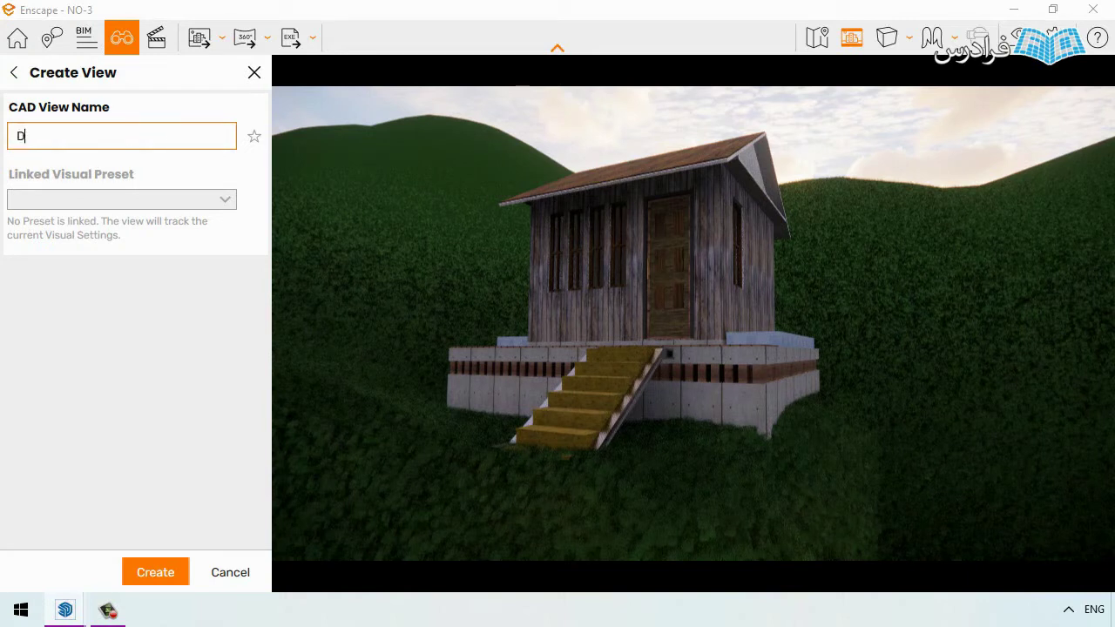
{"action": "key", "text": "BackSpace"}
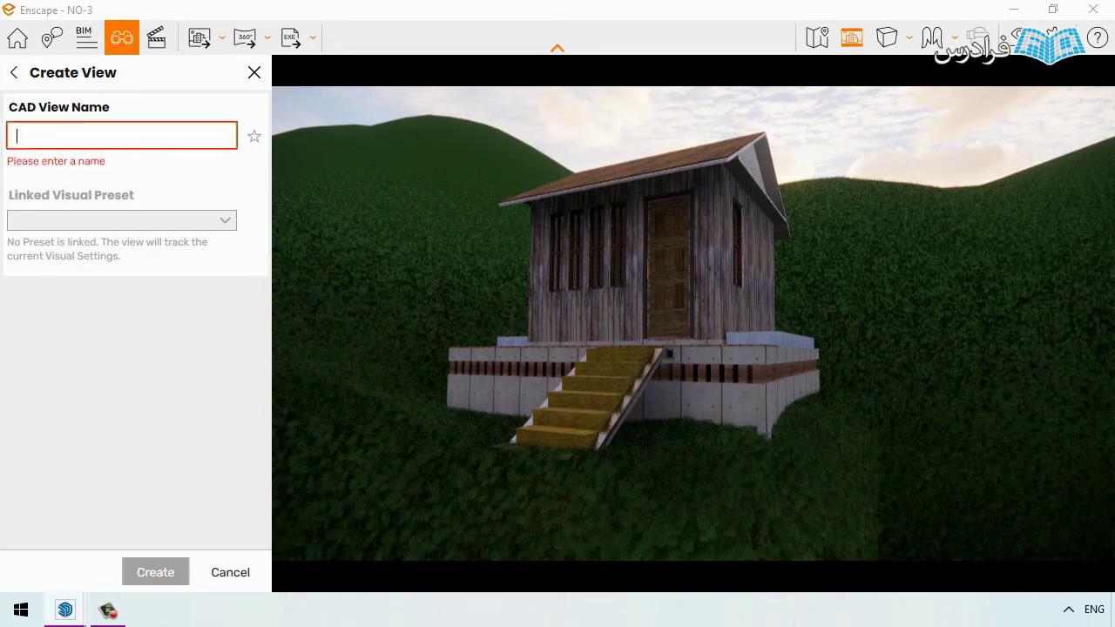
{"action": "type", "text": "Camer"}
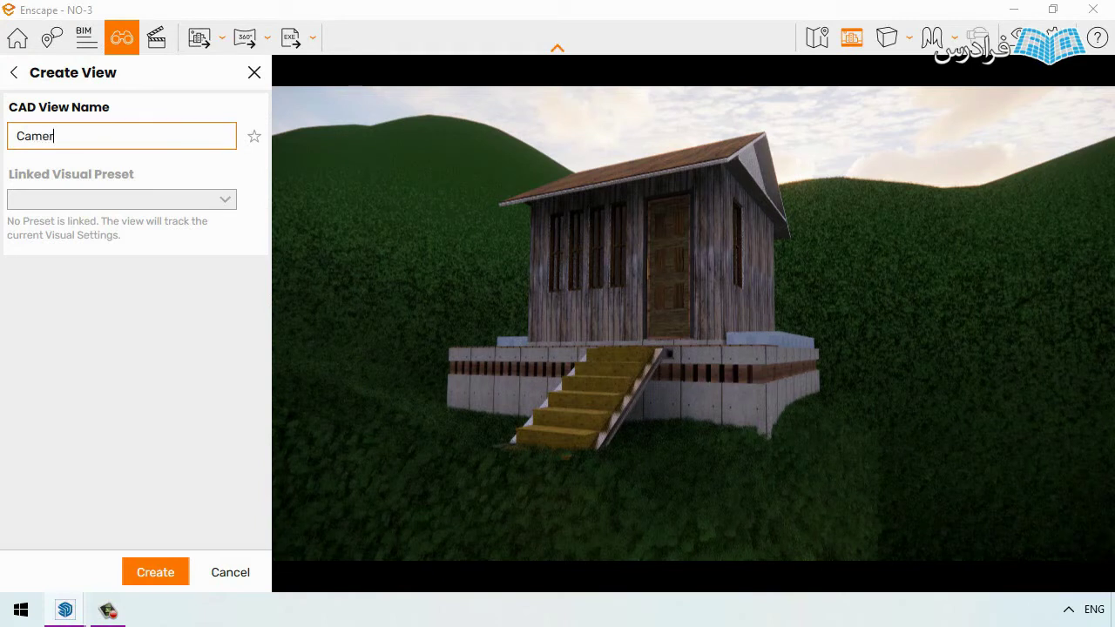
{"action": "type", "text": "a 1"}
{"action": "left_click", "coordinate": [166, 577]}
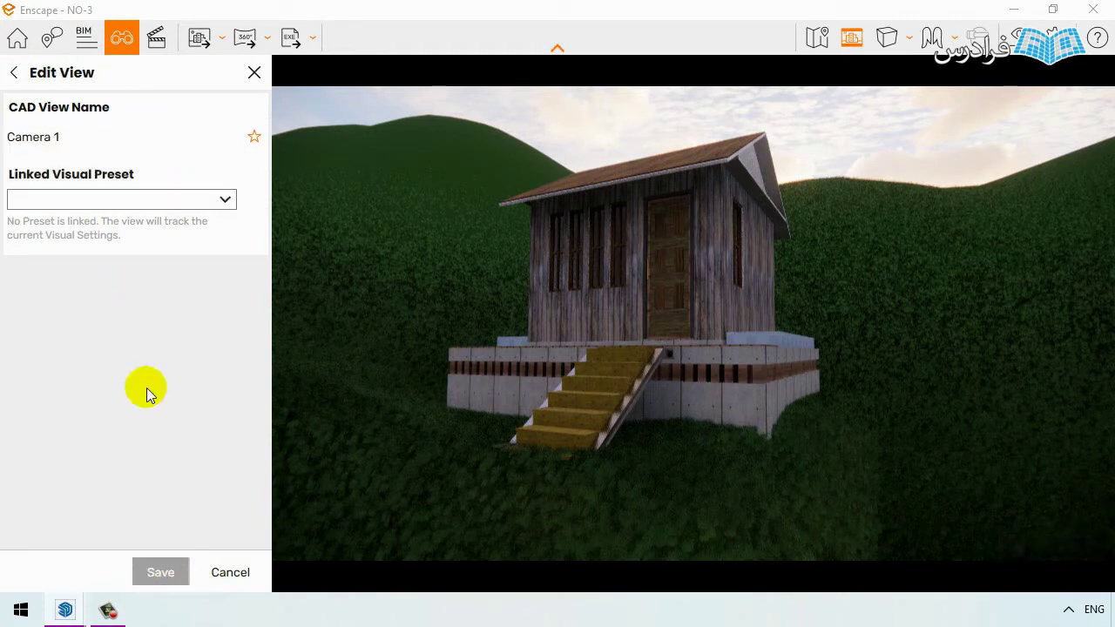
{"action": "left_click", "coordinate": [12, 77]}
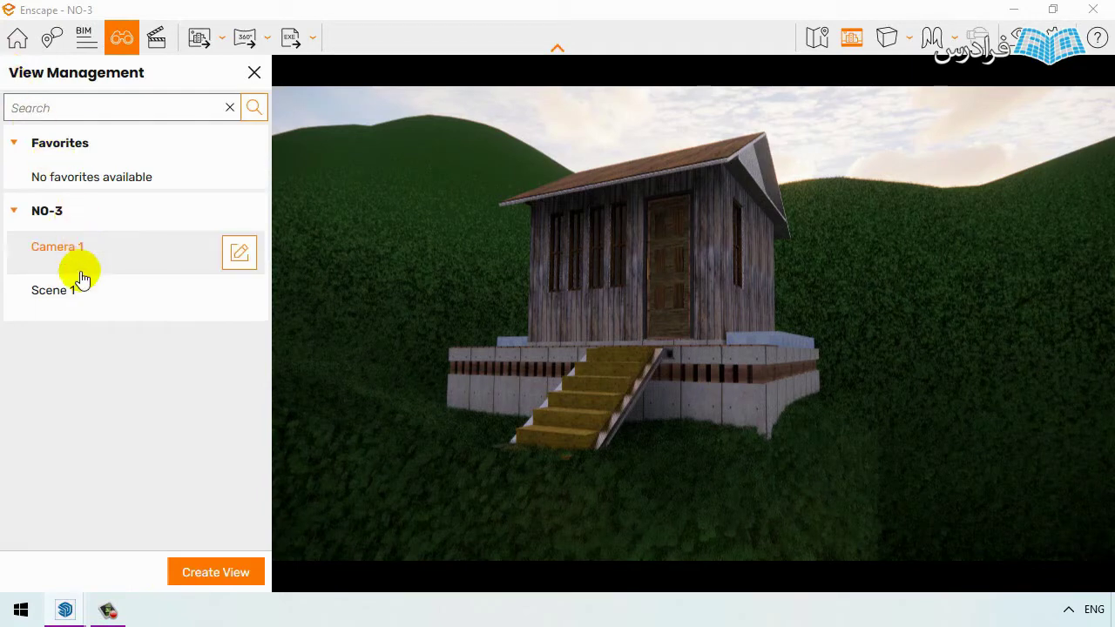
Step: Compare the Scene 1 and Camera 1 saved views, settle on Camera 1, and close the views list
{"action": "left_click", "coordinate": [59, 306]}
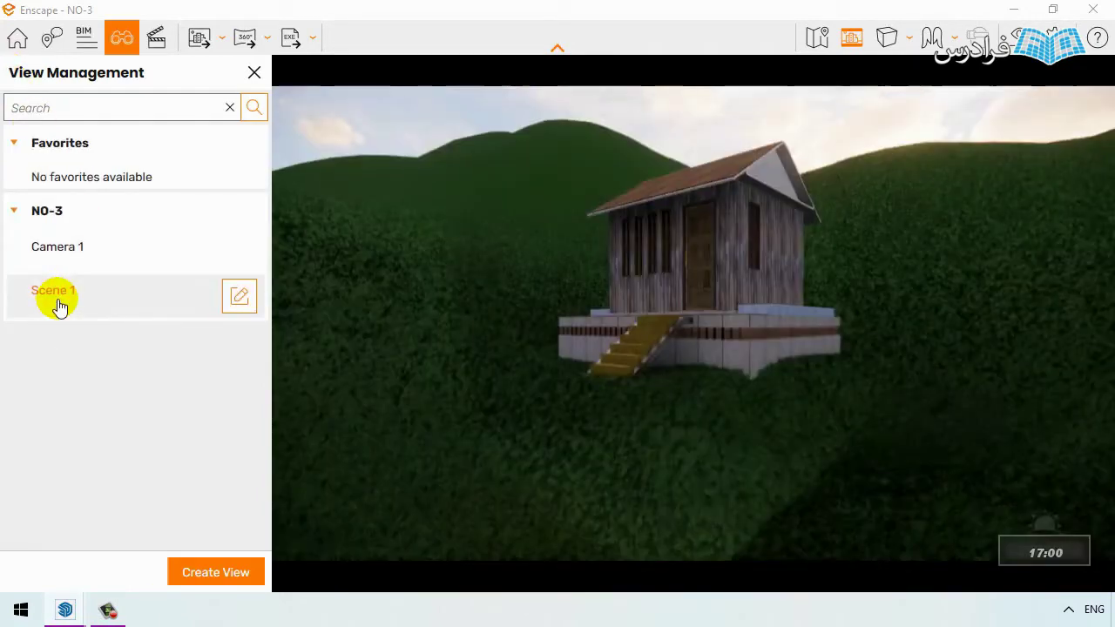
{"action": "left_click", "coordinate": [55, 264]}
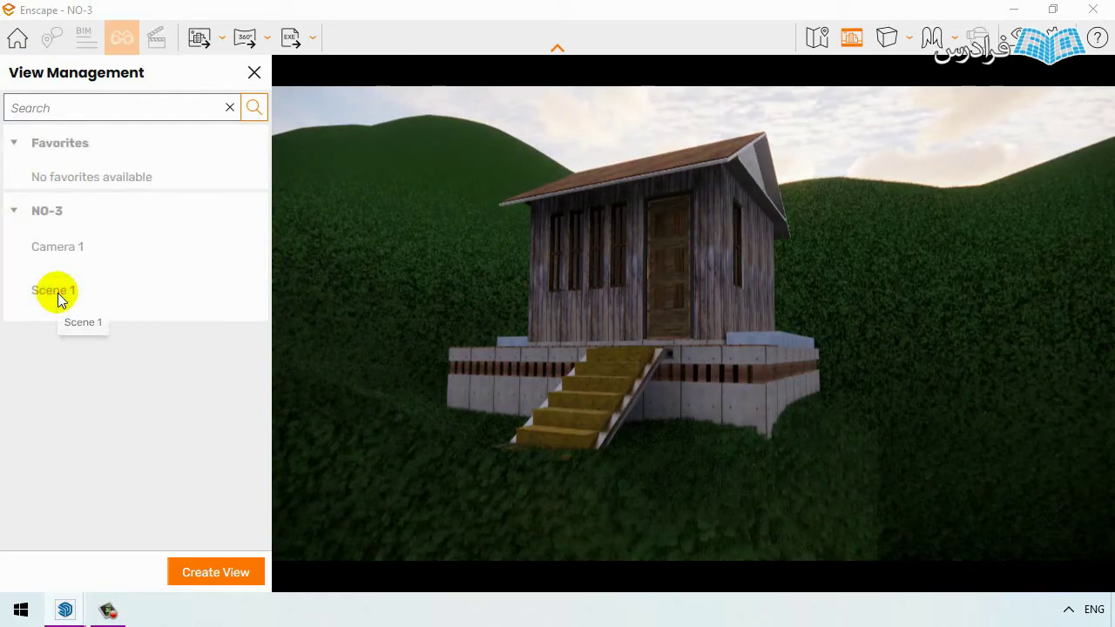
{"action": "left_click", "coordinate": [58, 296]}
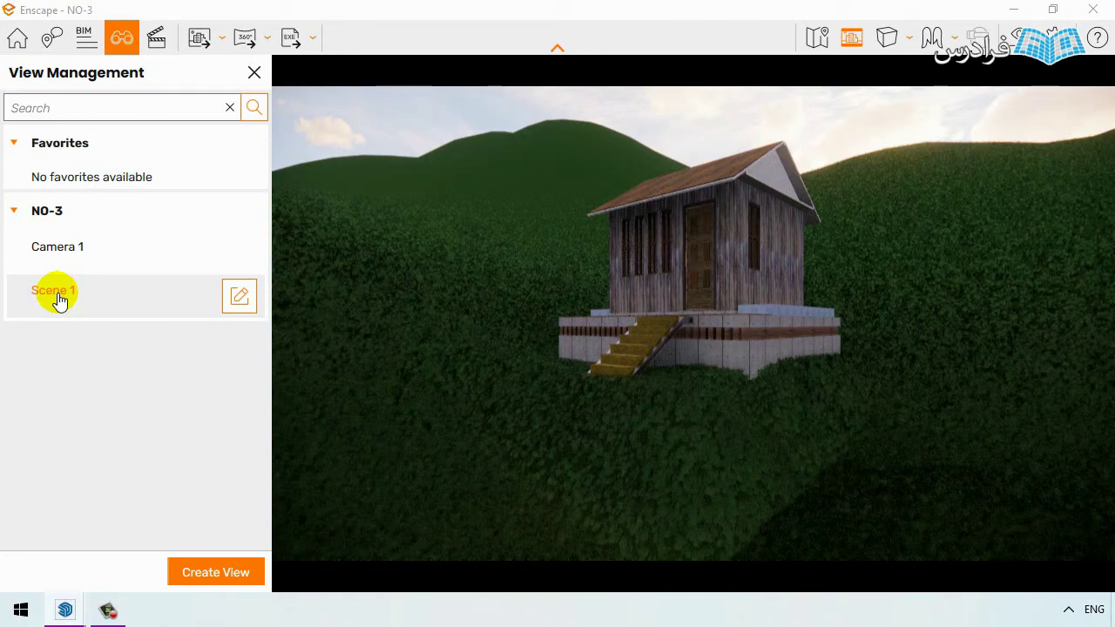
{"action": "left_click", "coordinate": [73, 246]}
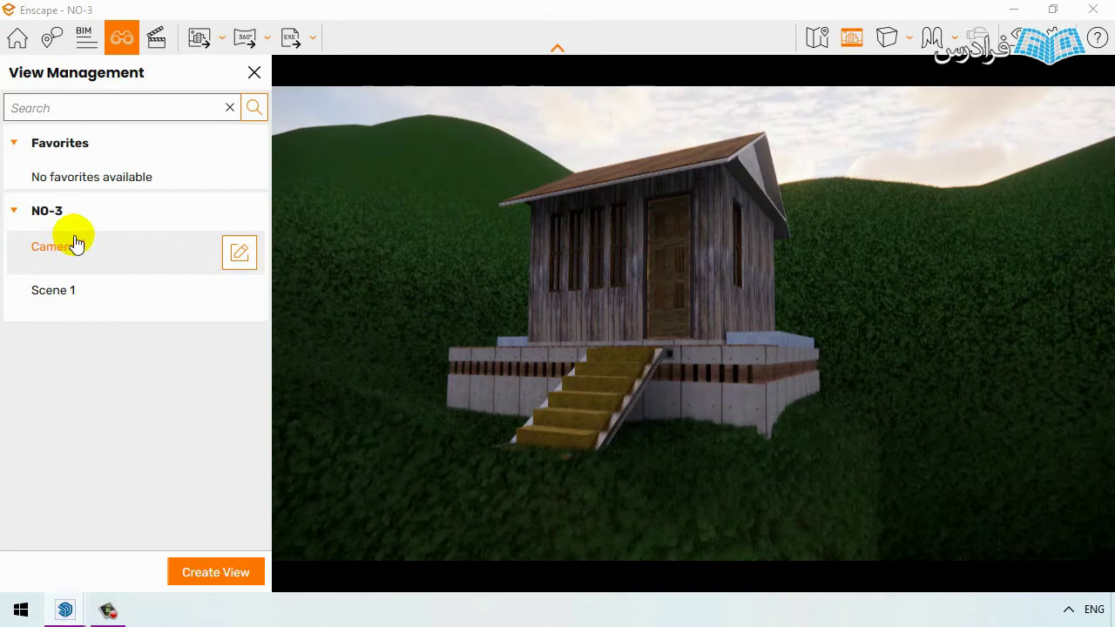
{"action": "left_click", "coordinate": [255, 73]}
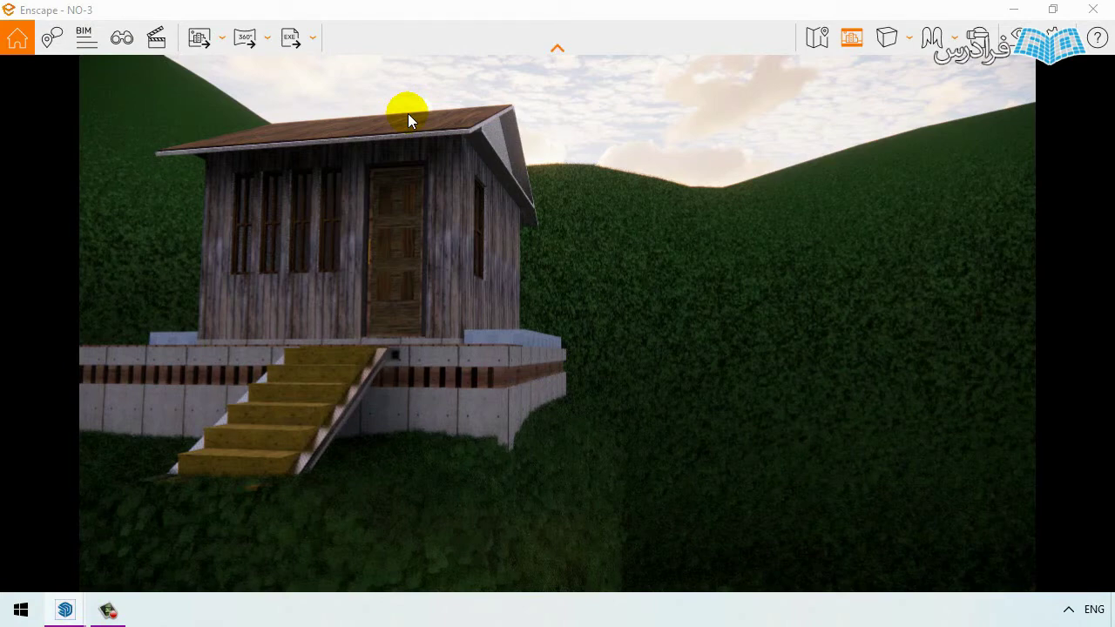
Step: Fly the camera closer to the cabin using W and D
{"action": "key", "text": "w"}
{"action": "key", "text": "d"}
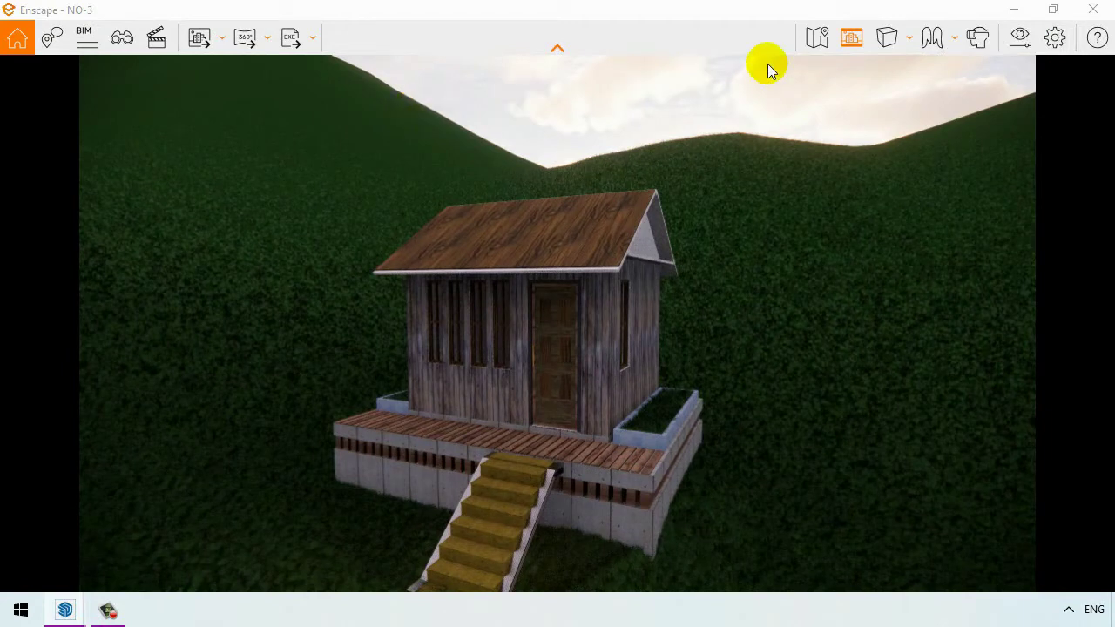
Step: Set navigation to Walk, frame the cabin, and walk up the stairs toward the door
{"action": "left_click", "coordinate": [955, 39]}
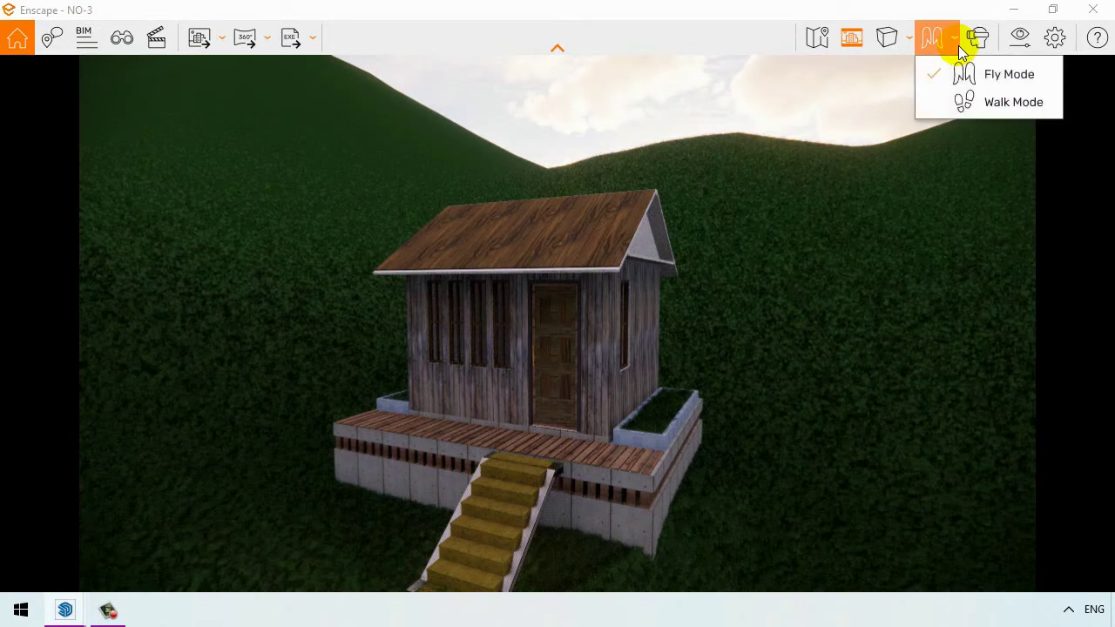
{"action": "left_click", "coordinate": [974, 101]}
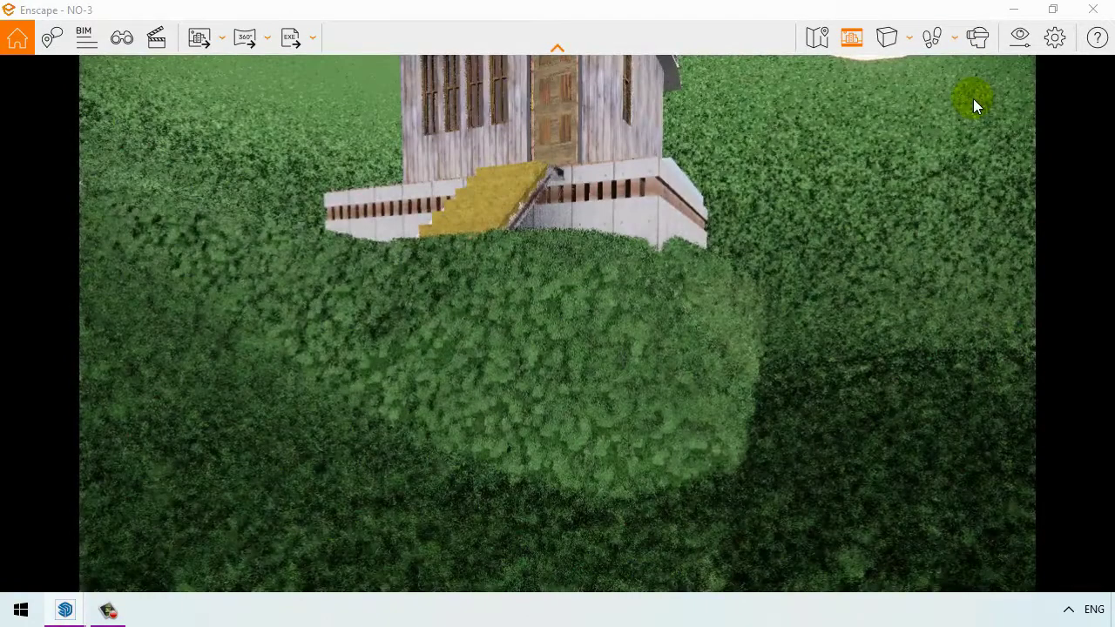
{"action": "left_click_drag", "start_coordinate": [752, 208], "coordinate": [618, 229]}
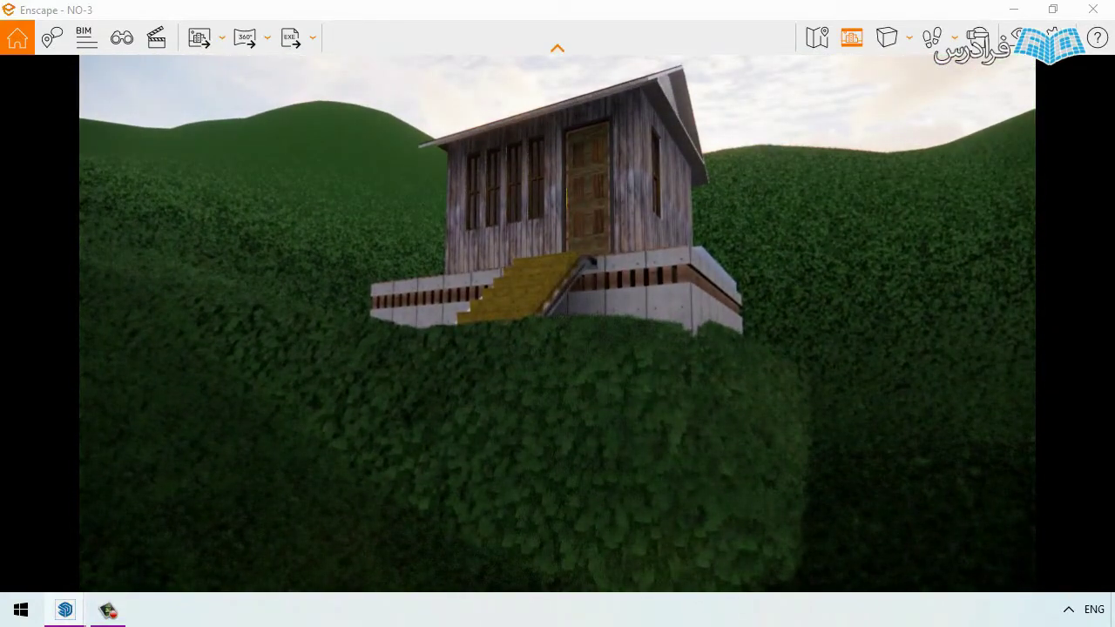
{"action": "key", "text": "w"}
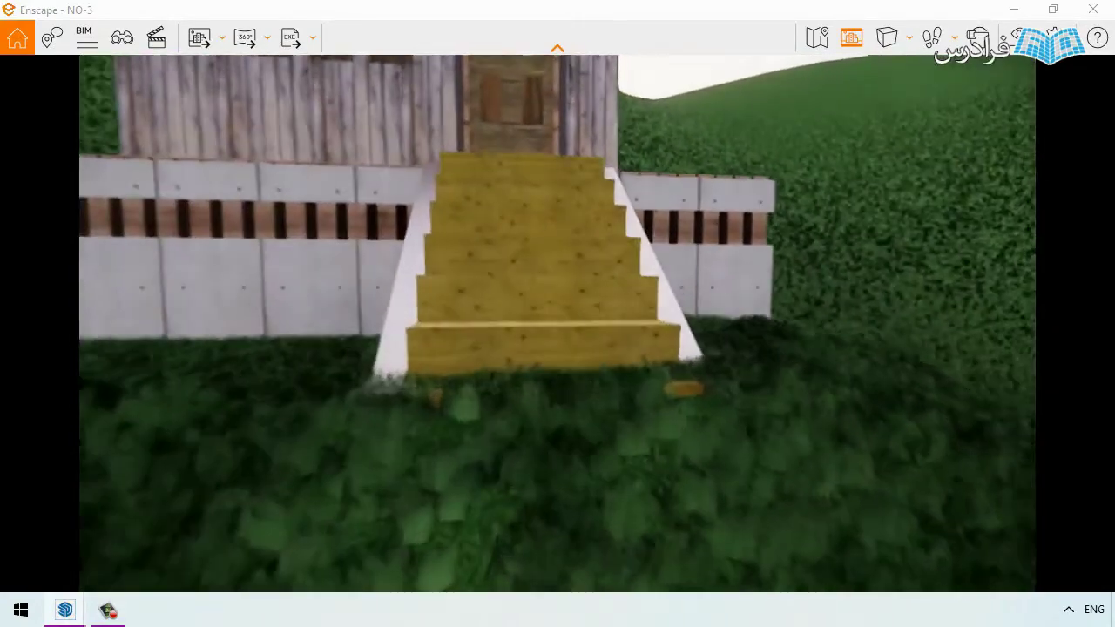
{"action": "key", "text": "w"}
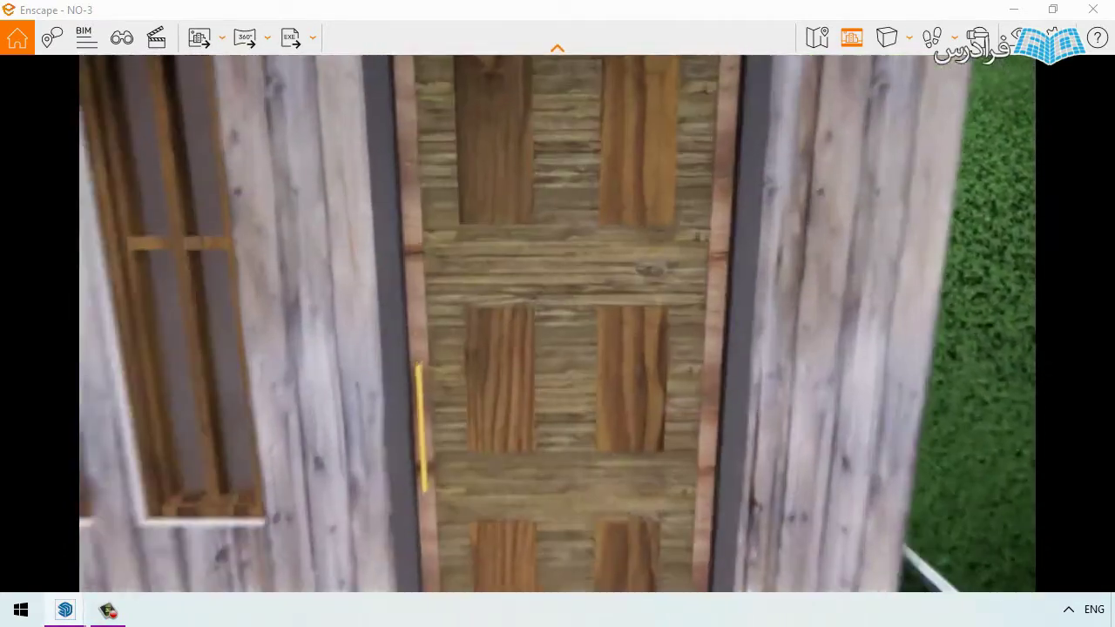
Step: Walk back and forth between the stairs and the door, then switch navigation to Fly
{"action": "key", "text": "s"}
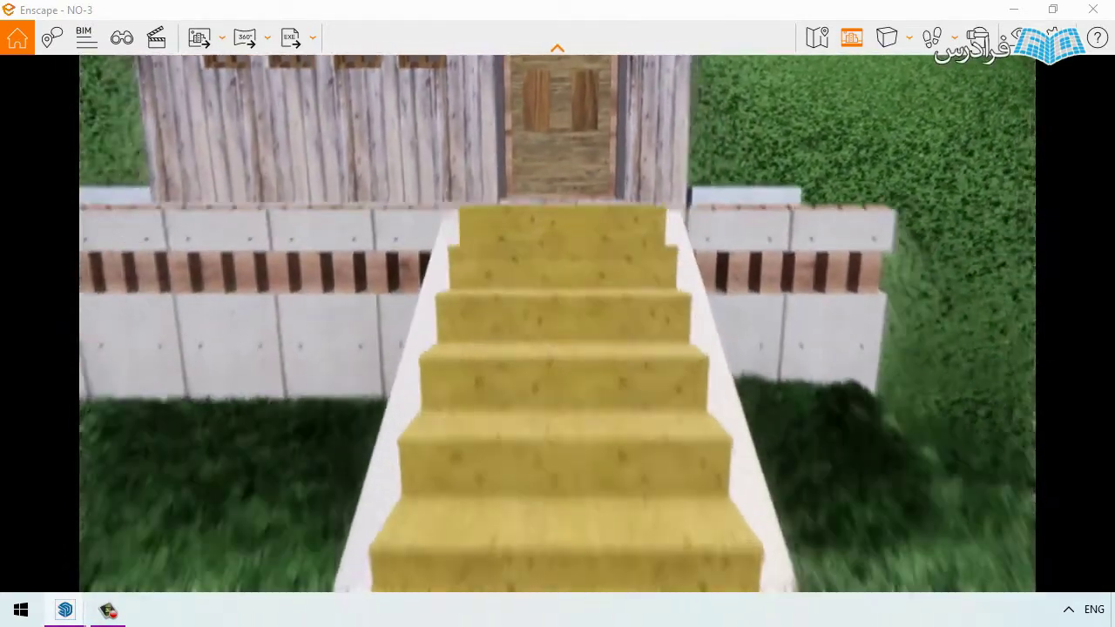
{"action": "key", "text": "w"}
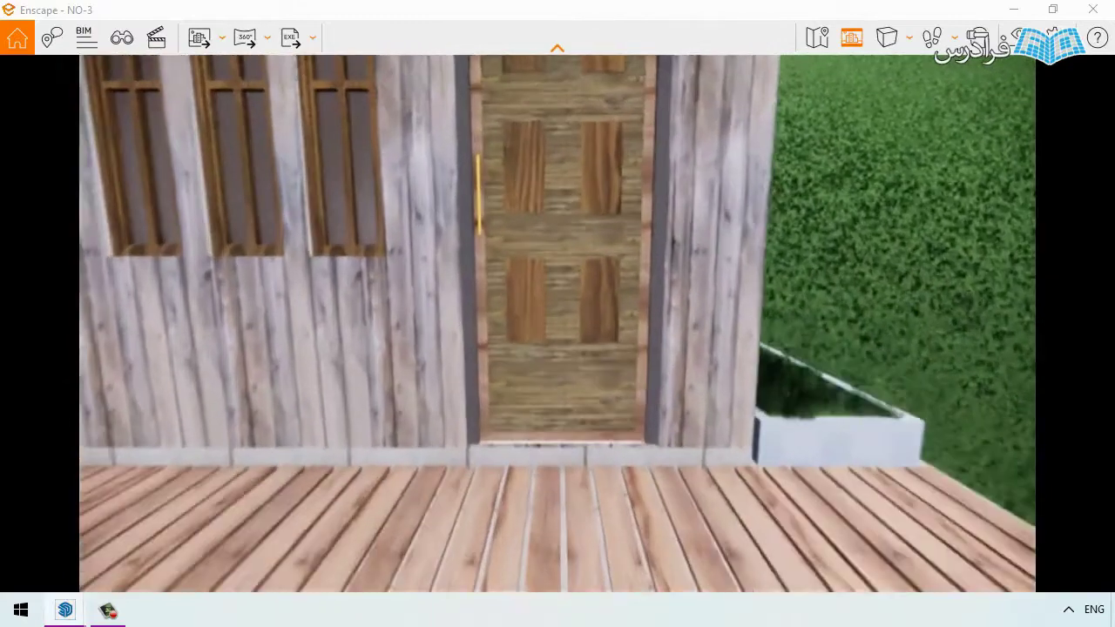
{"action": "key", "text": "w"}
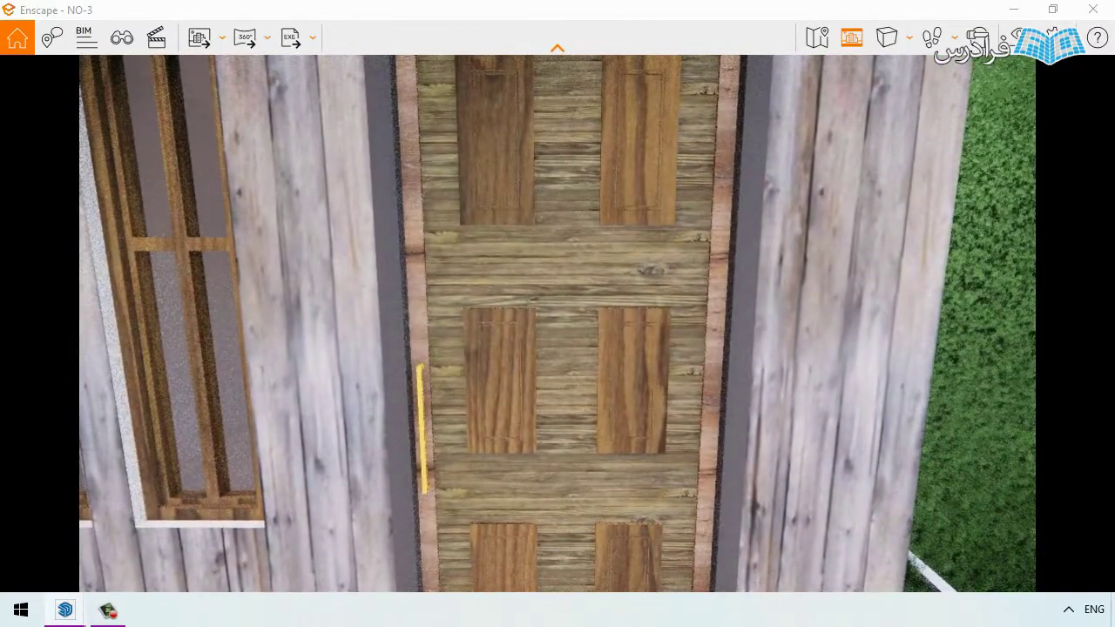
{"action": "key", "text": "w"}
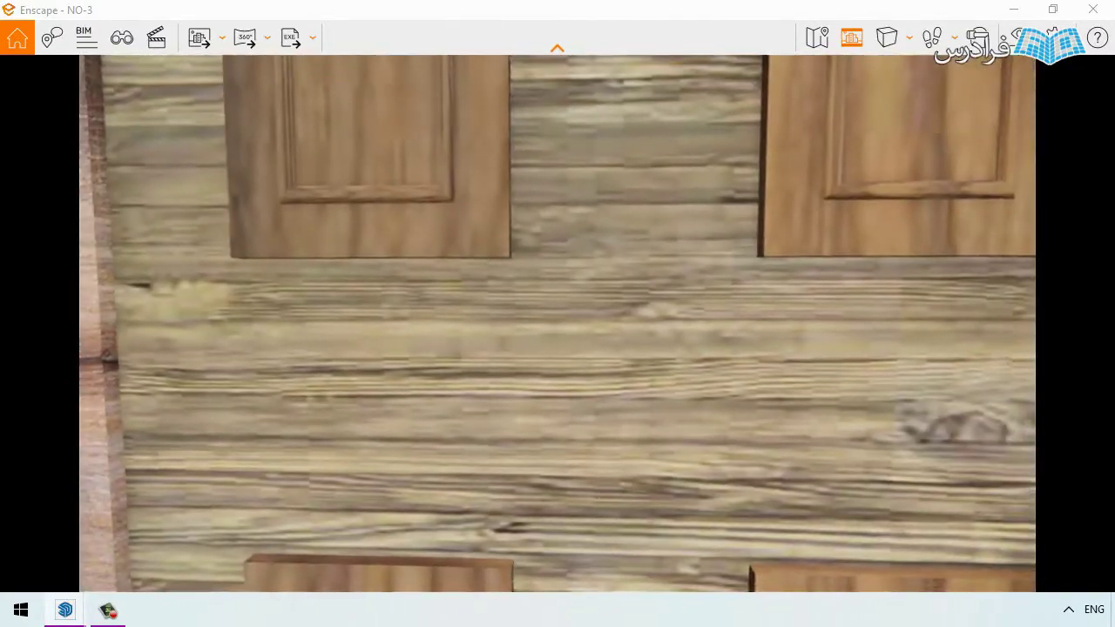
{"action": "key", "text": "s"}
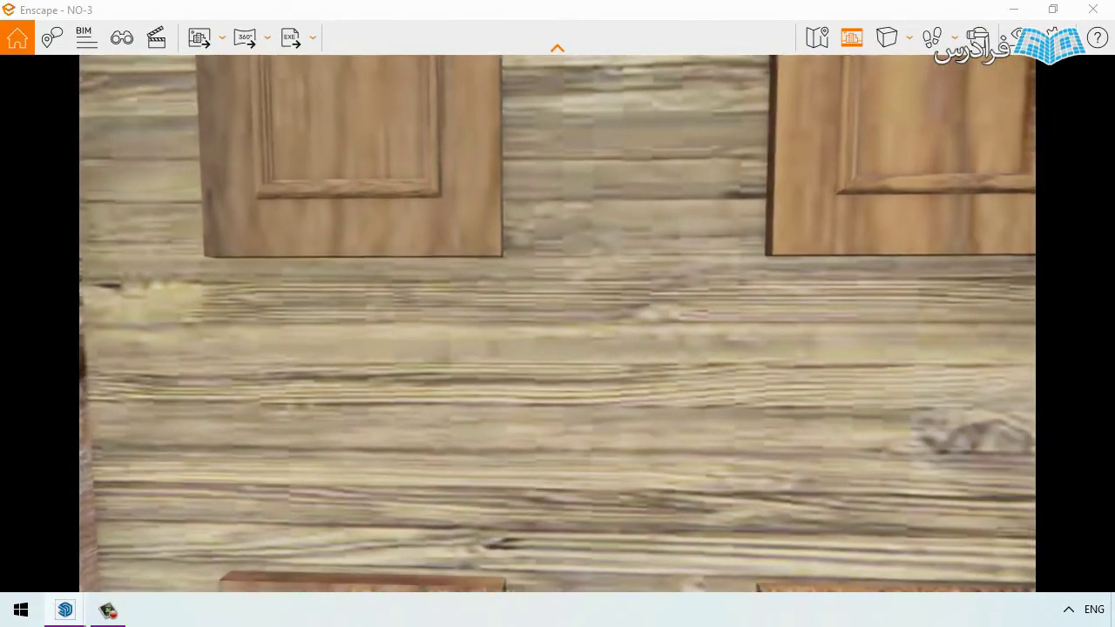
{"action": "key", "text": "s"}
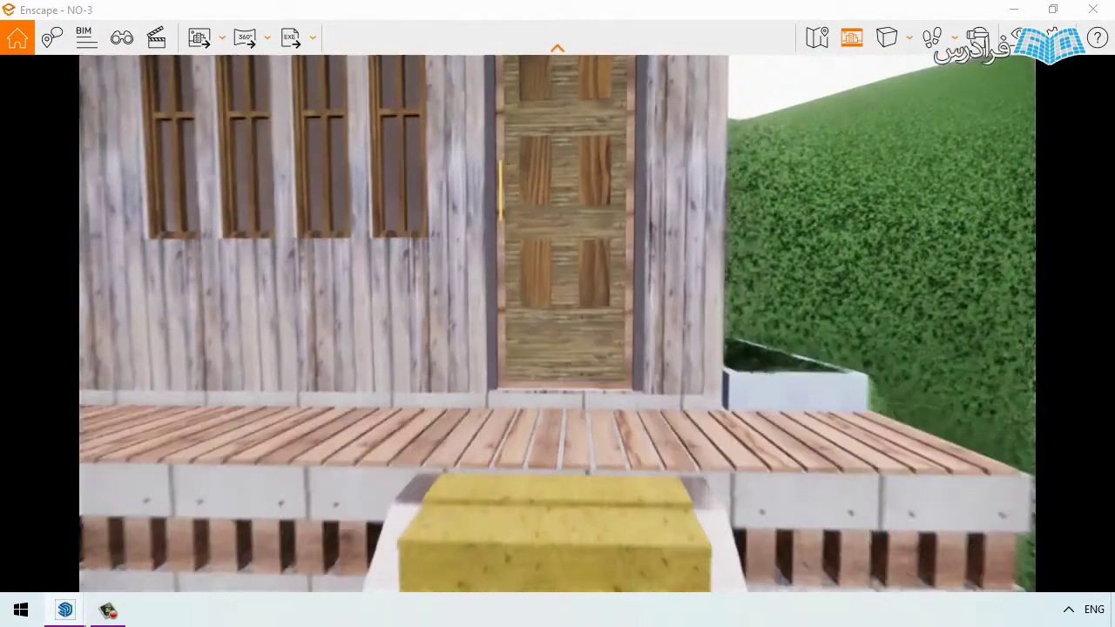
{"action": "key", "text": "w"}
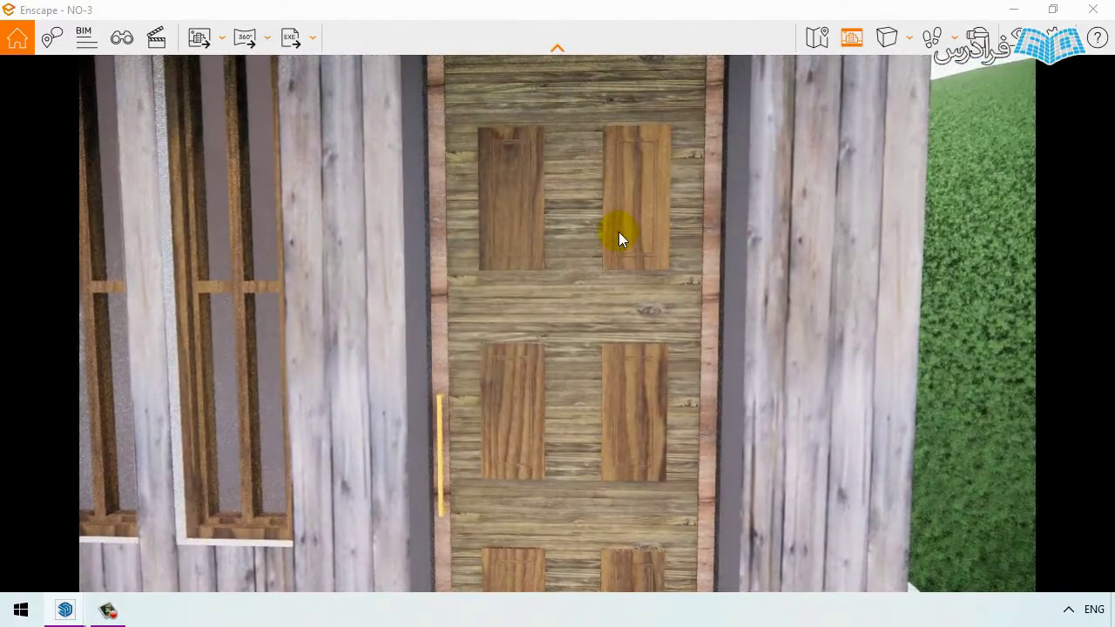
{"action": "key", "text": "space"}
{"action": "key", "text": "space"}
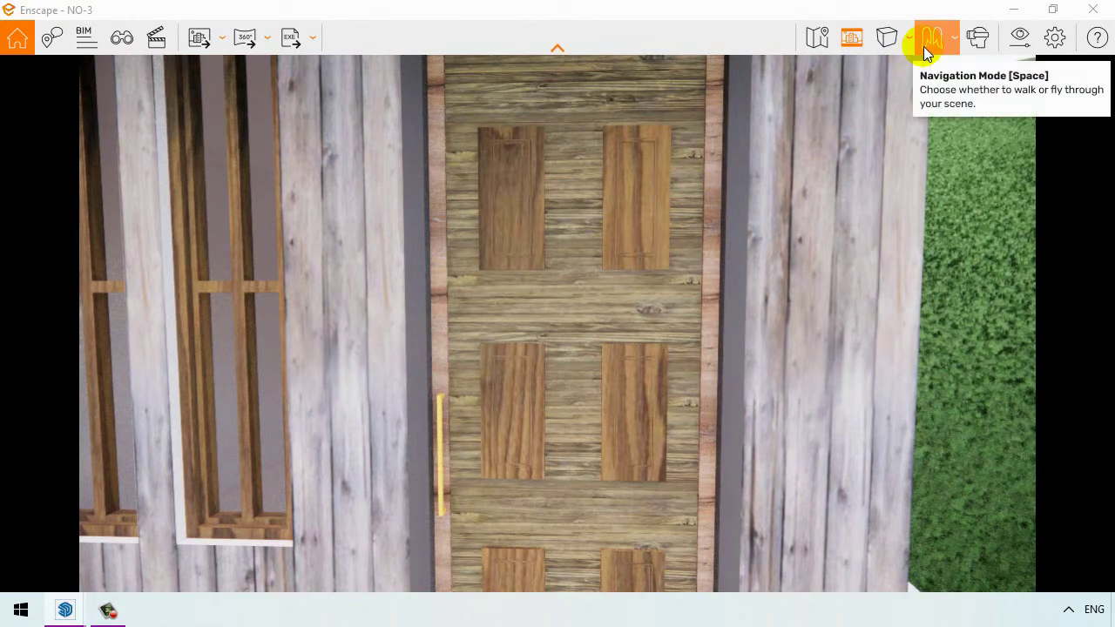
Step: Fly through the cabin door and on beneath the grassy hill until clear of the terrain
{"action": "key", "text": "a"}
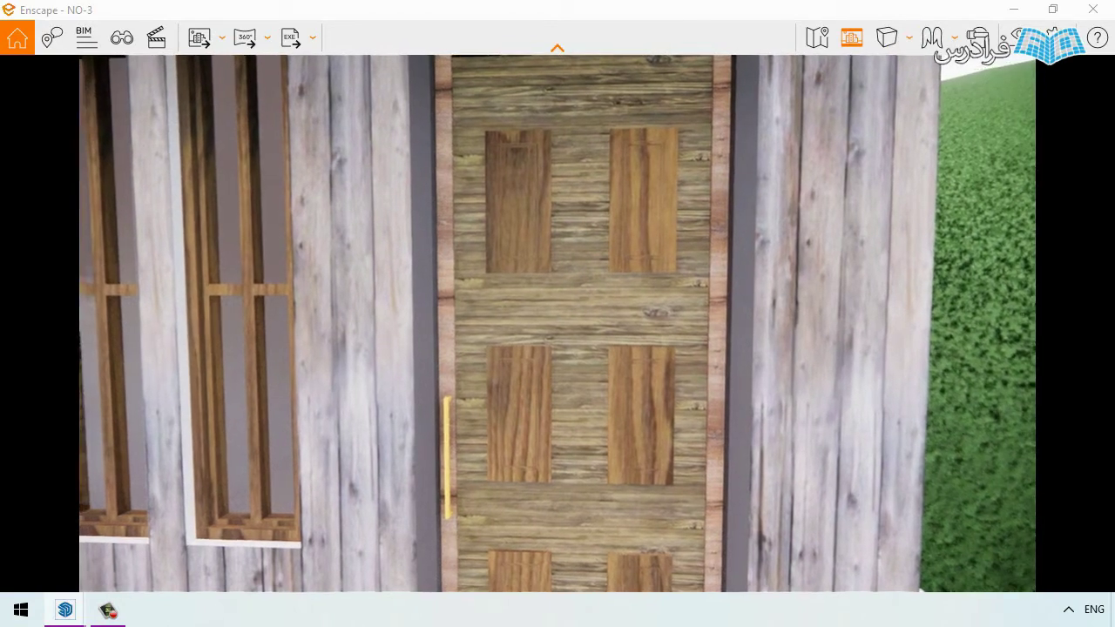
{"action": "key", "text": "w"}
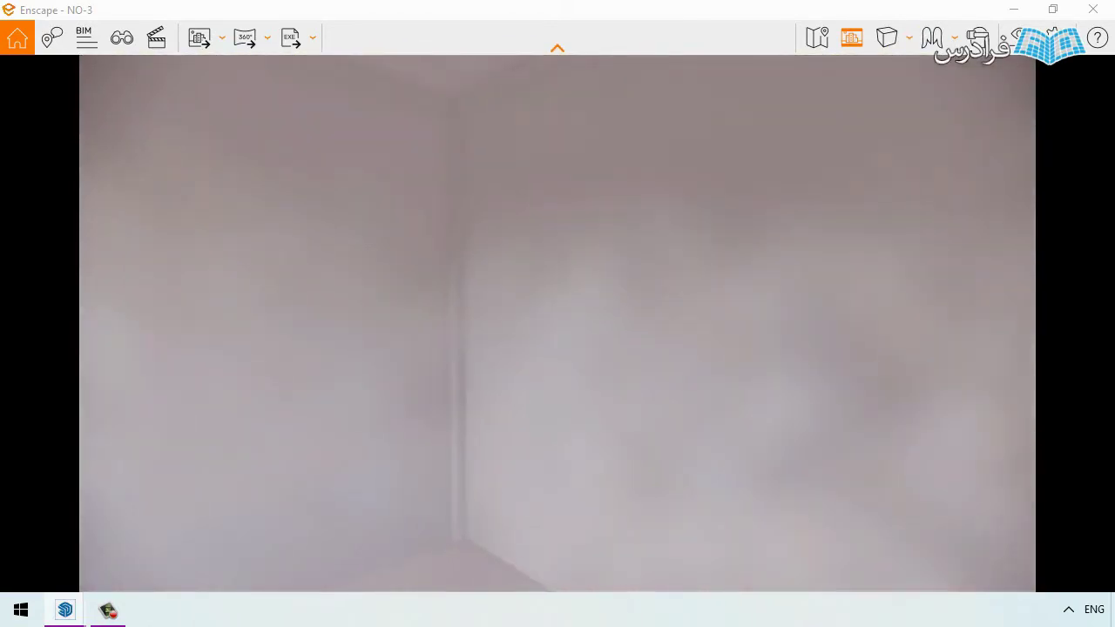
{"action": "key", "text": "w"}
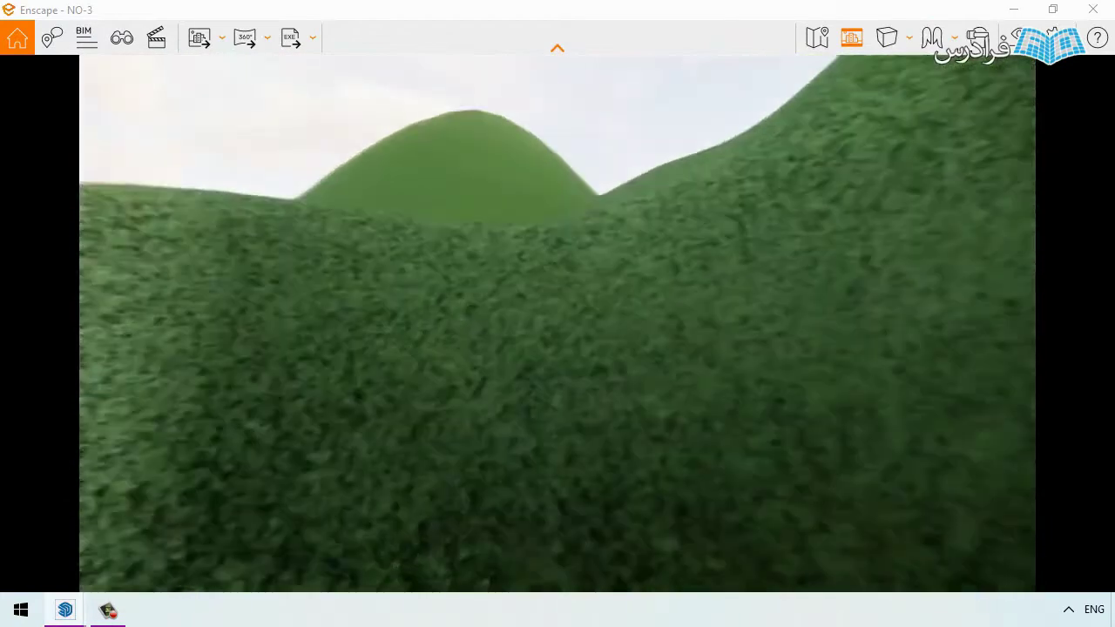
{"action": "key", "text": "w"}
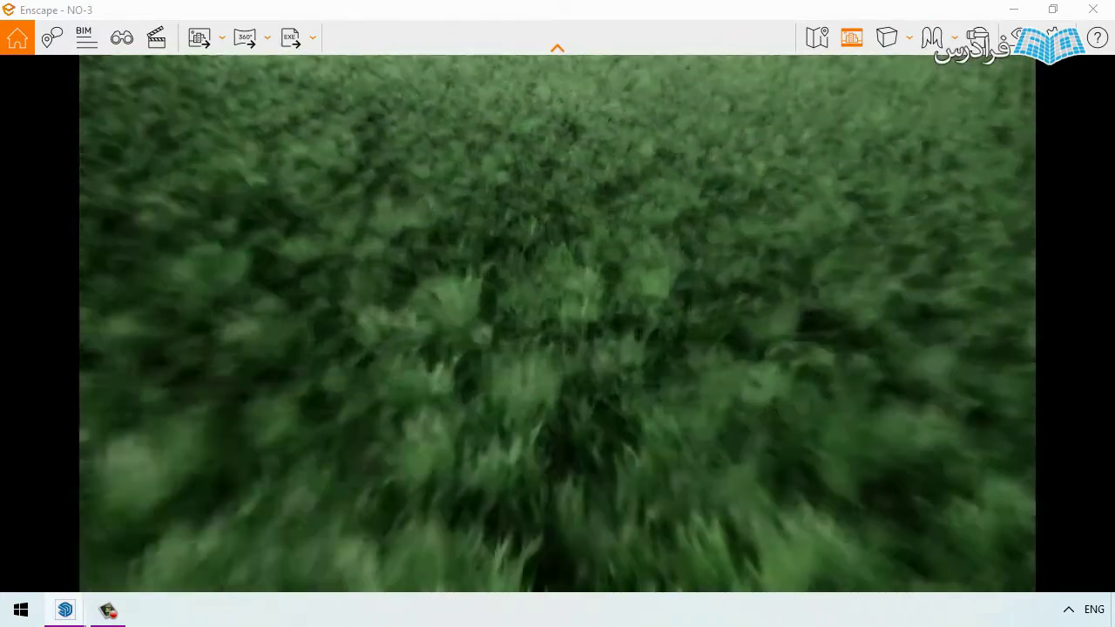
{"action": "key", "text": "w"}
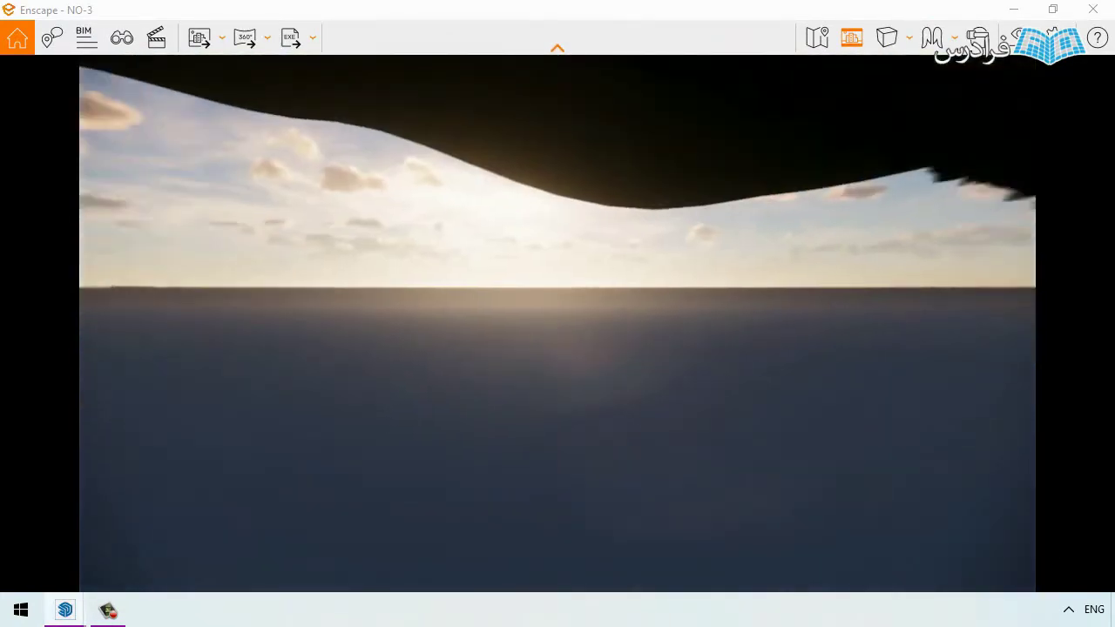
{"action": "key", "text": "w"}
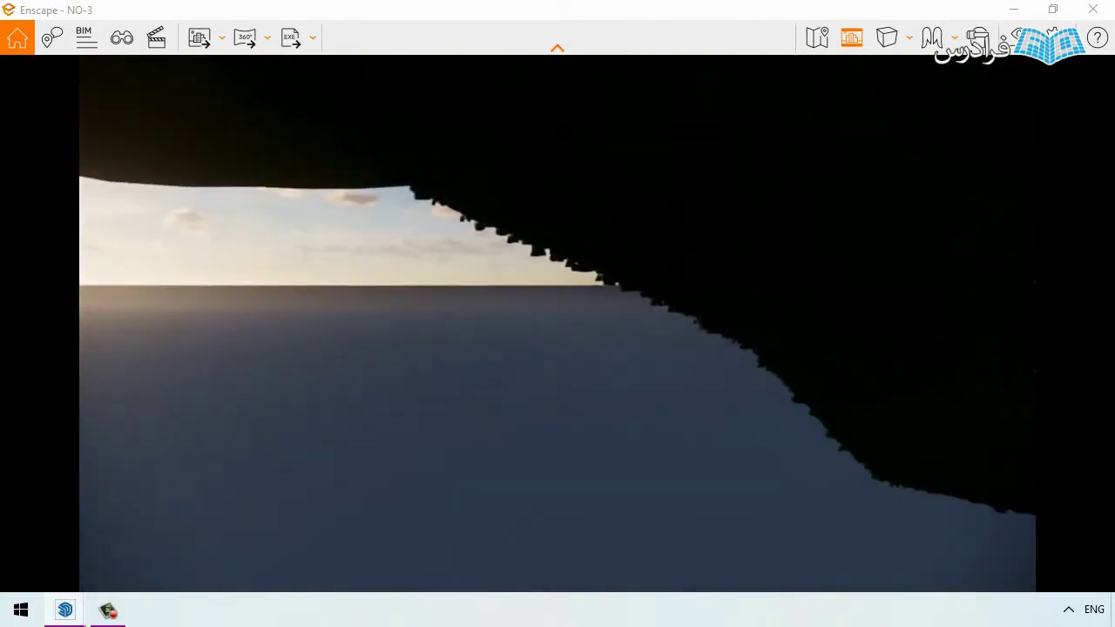
{"action": "key", "text": "w"}
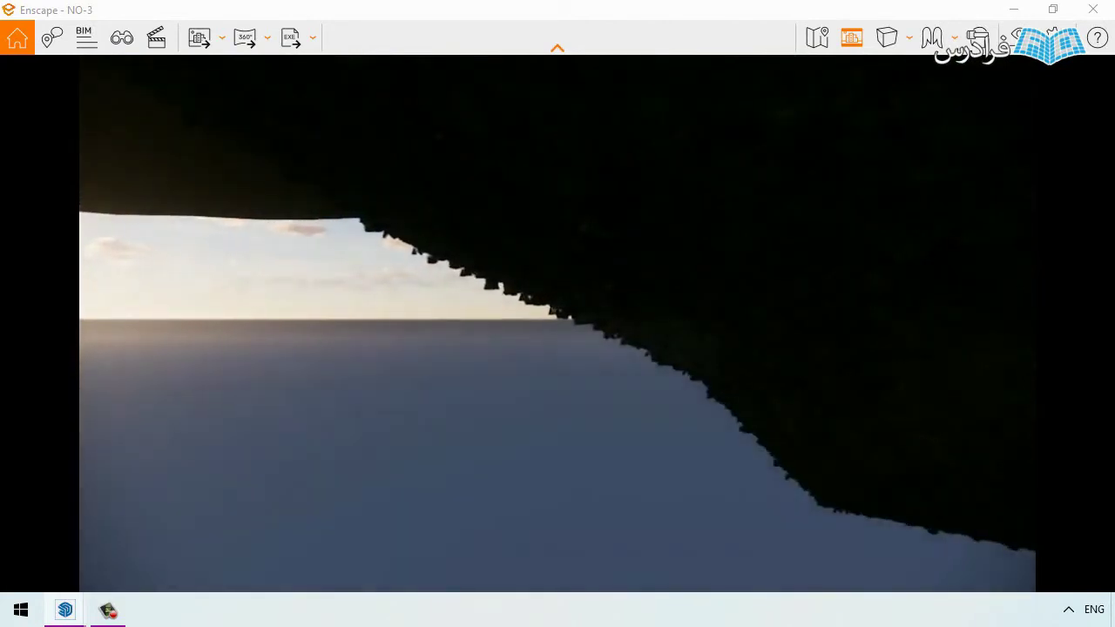
{"action": "key", "text": "w"}
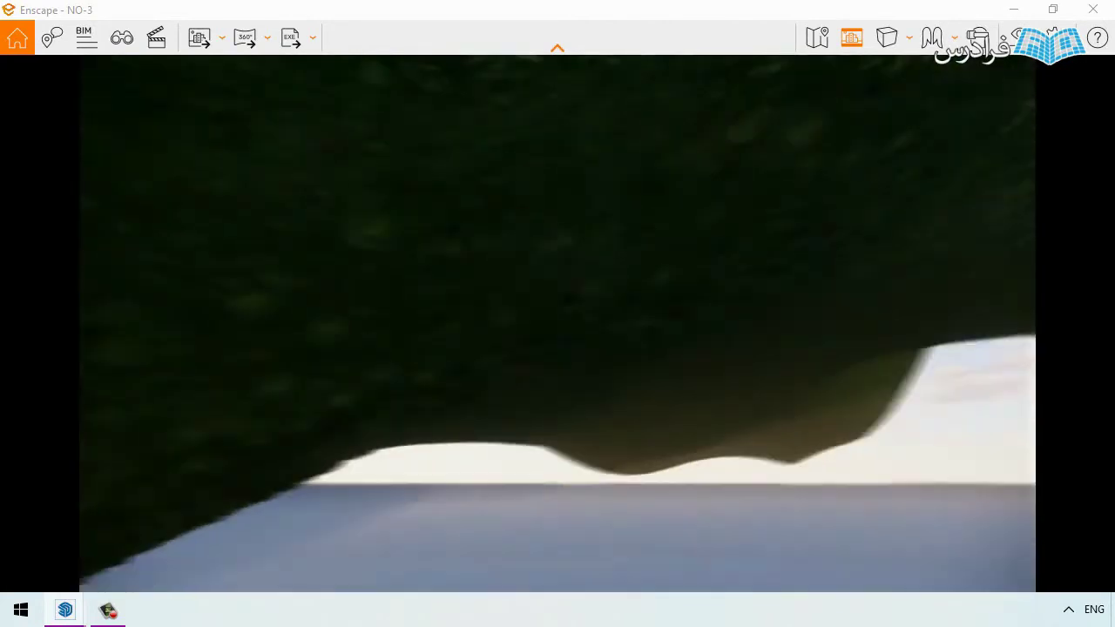
{"action": "key", "text": "w"}
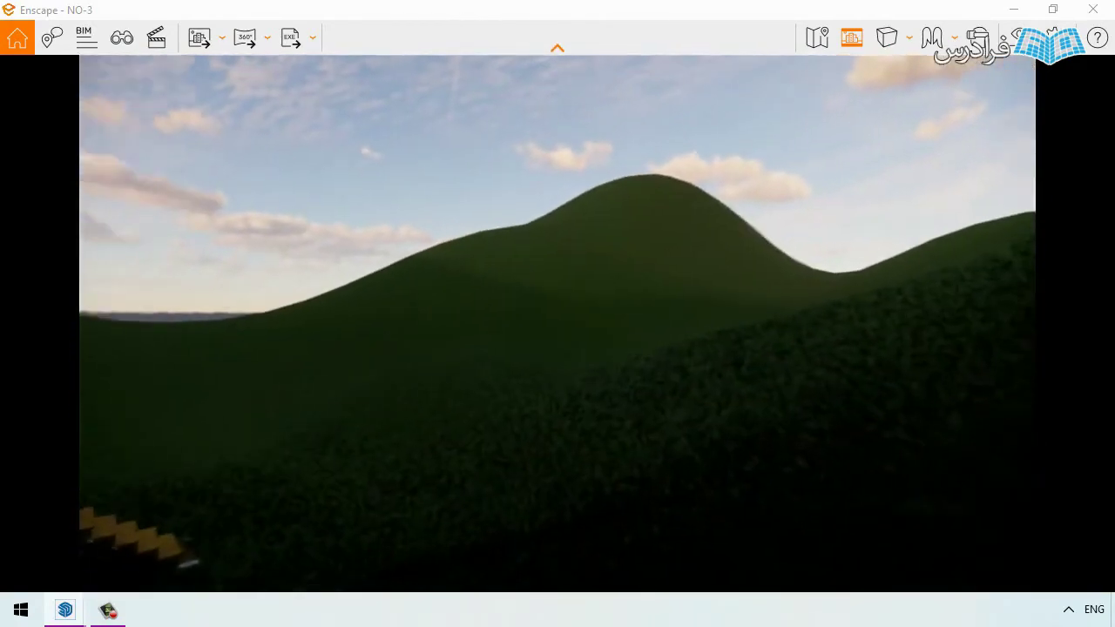
Step: Switch back to walking and frame the whole cabin centred on the hillside
{"action": "key", "text": "w"}
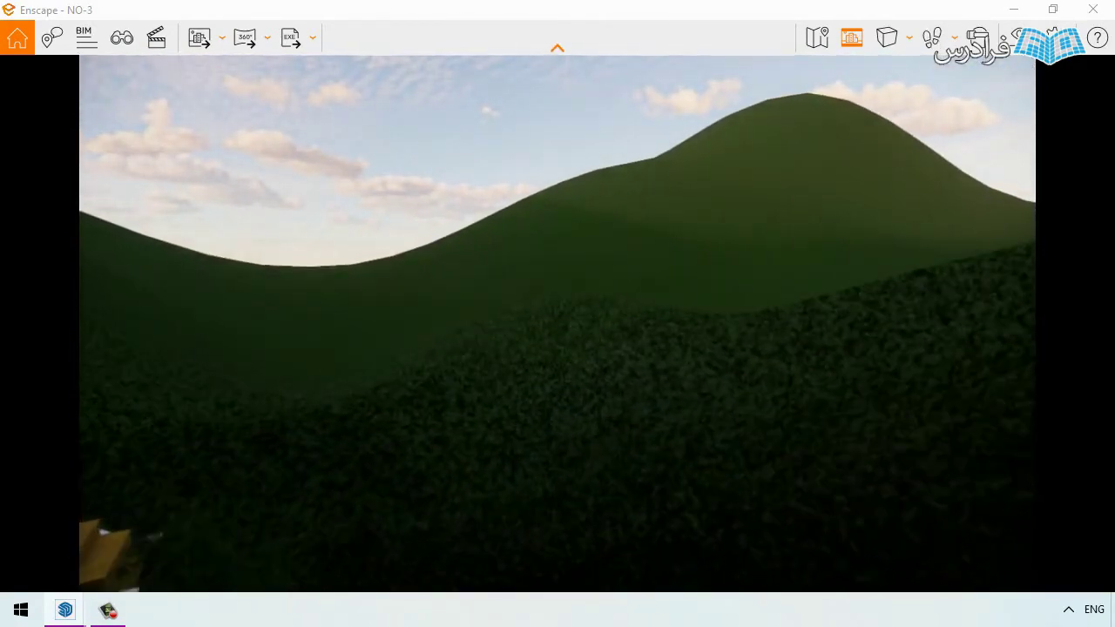
{"action": "key", "text": "a"}
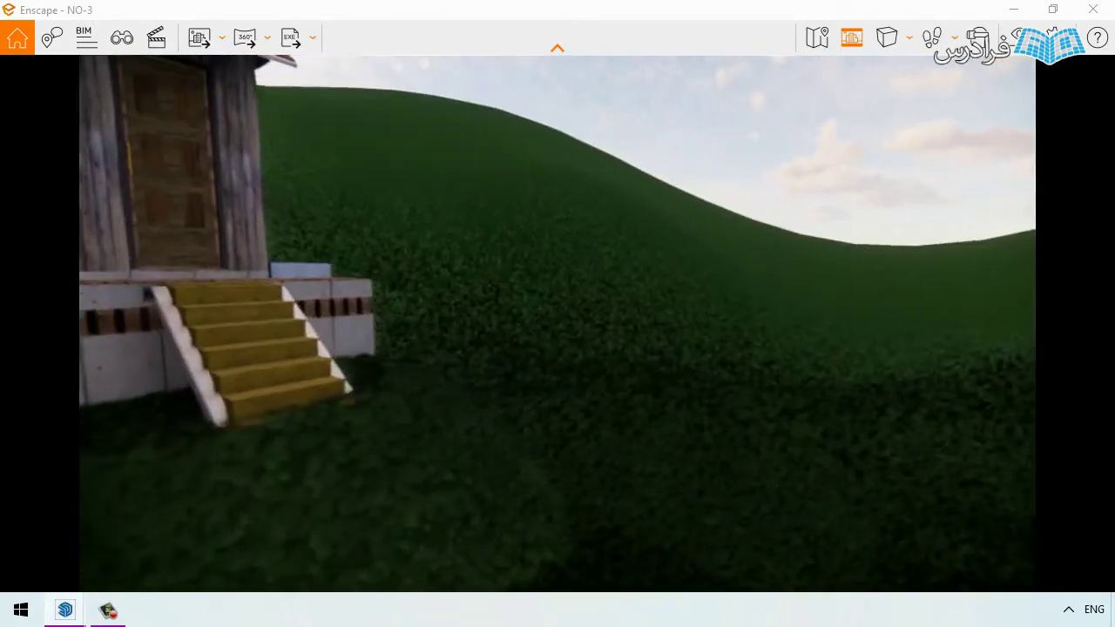
{"action": "key", "text": "s"}
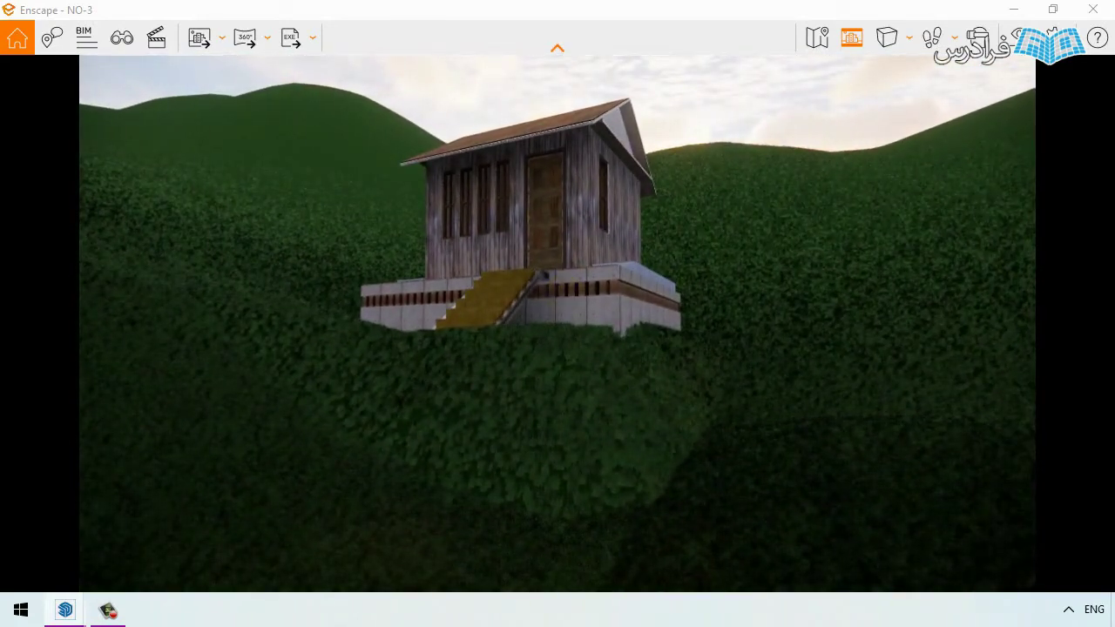
{"action": "left_click_drag", "start_coordinate": [565, 302], "coordinate": [564, 301]}
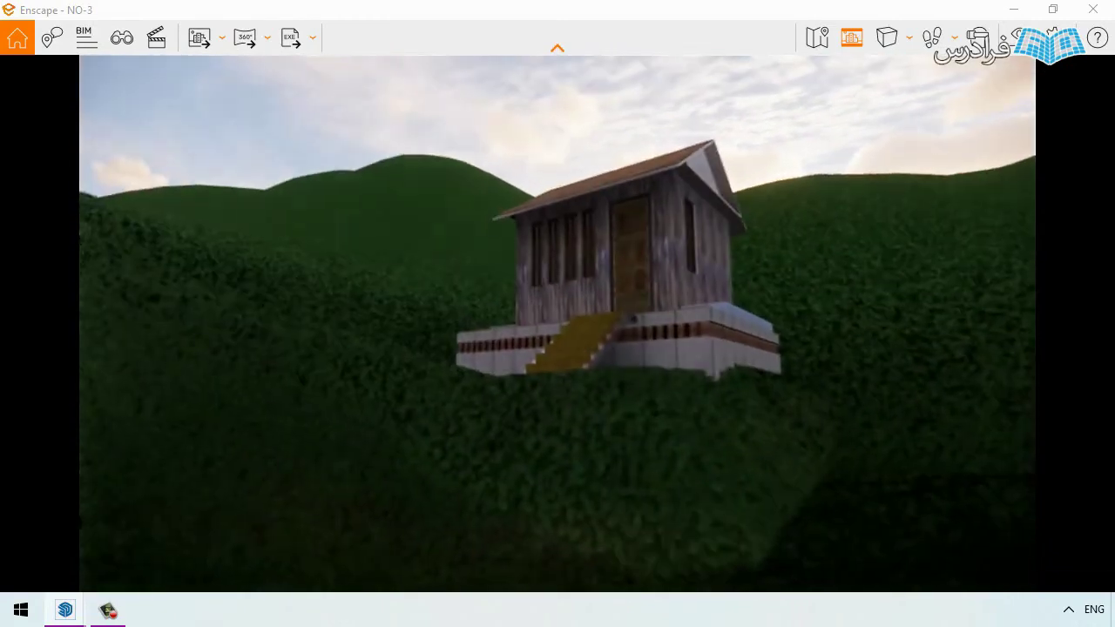